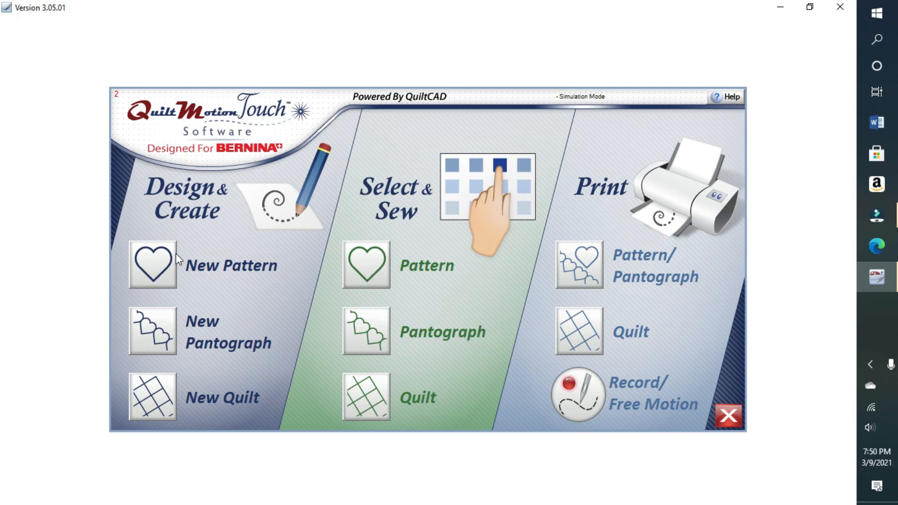
Start a new pattern and load the "signature big" photo as its background image
left_click(164, 262)
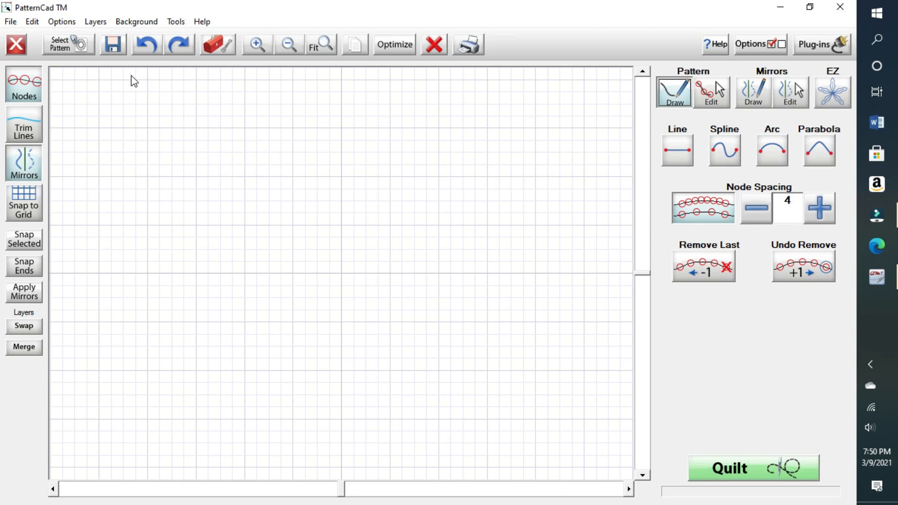
left_click(145, 24)
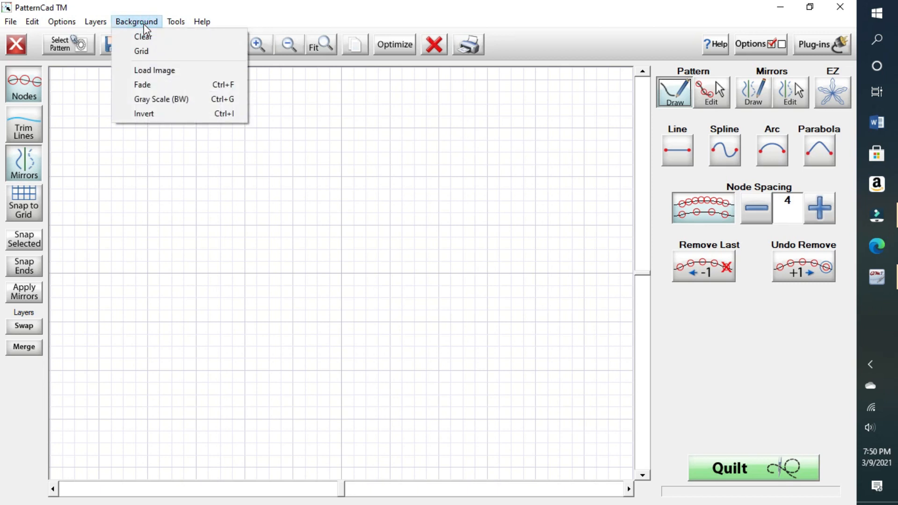
left_click(157, 71)
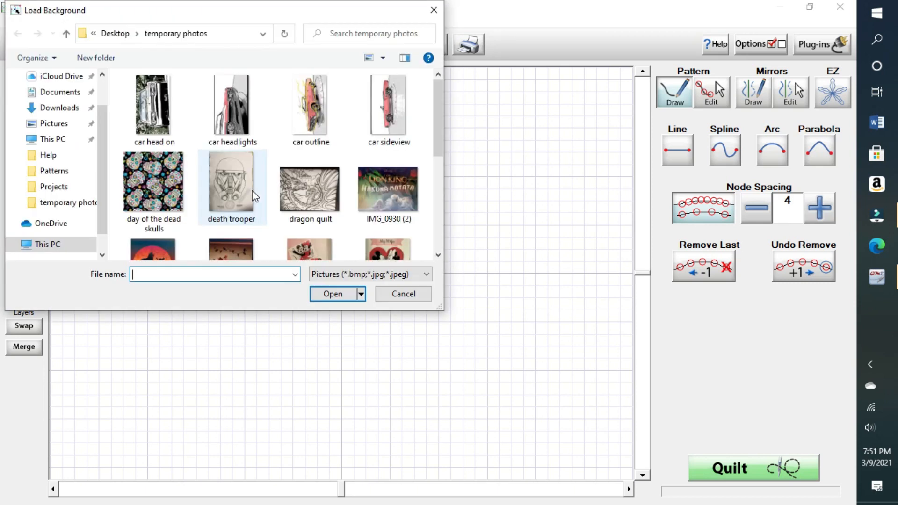
left_click_drag(435, 126, 424, 203)
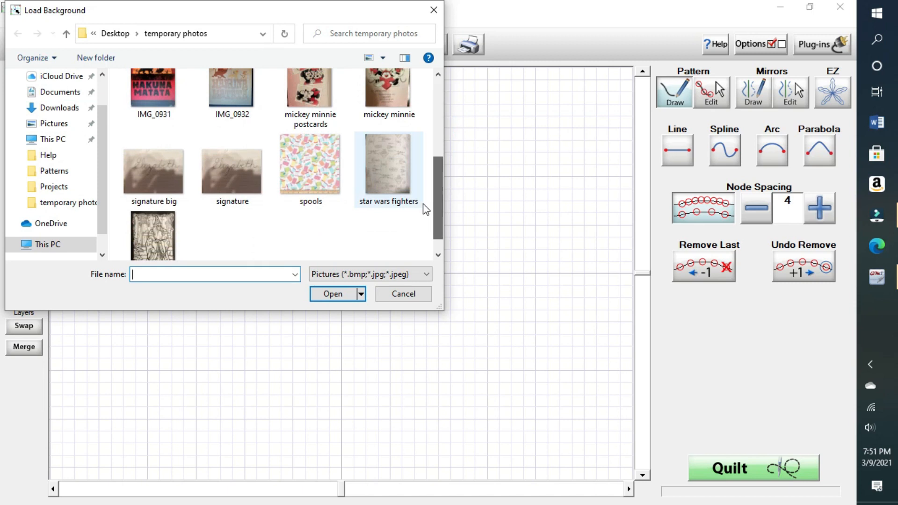
double_click(153, 175)
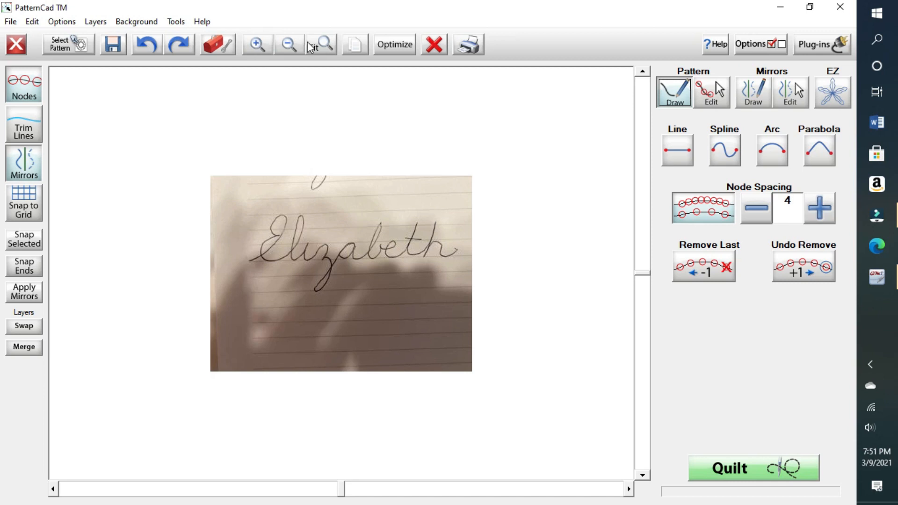
left_click(324, 45)
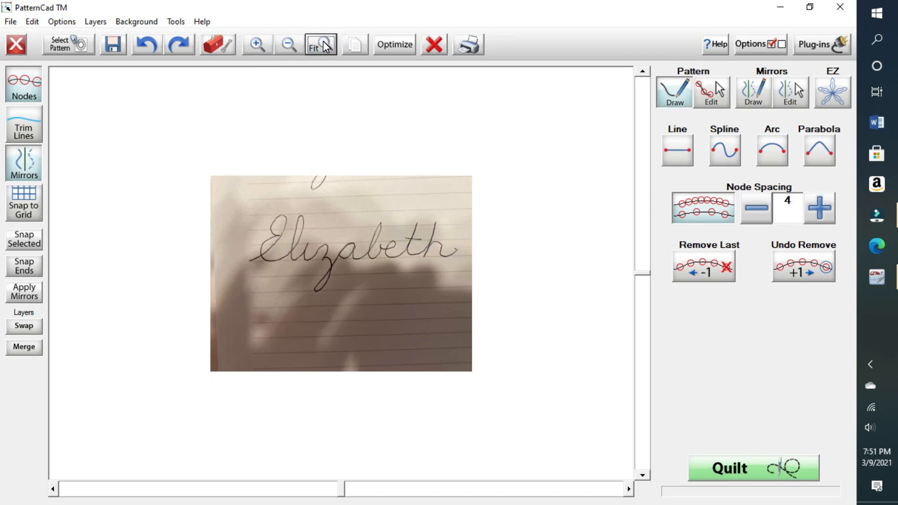
left_click(258, 46)
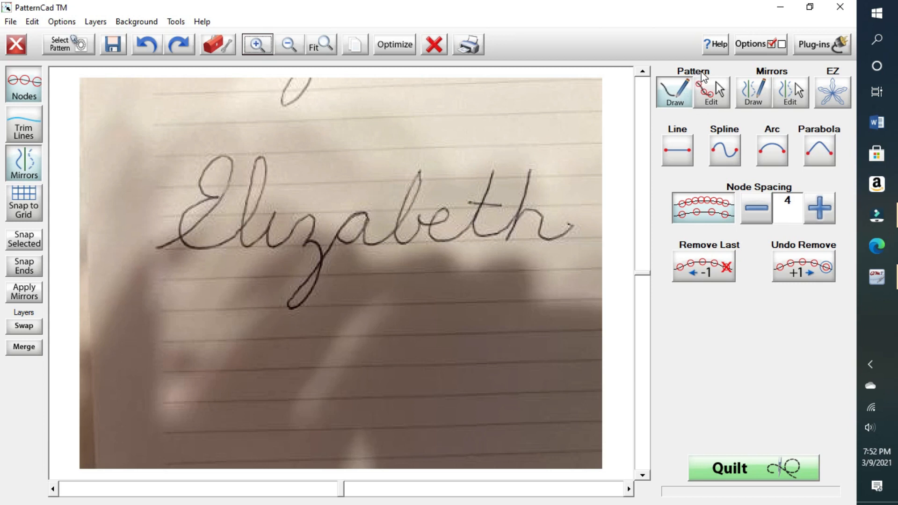
Activate spline drawing in the pattern and set the preferences to line width 4 and handle size Large
left_click(675, 97)
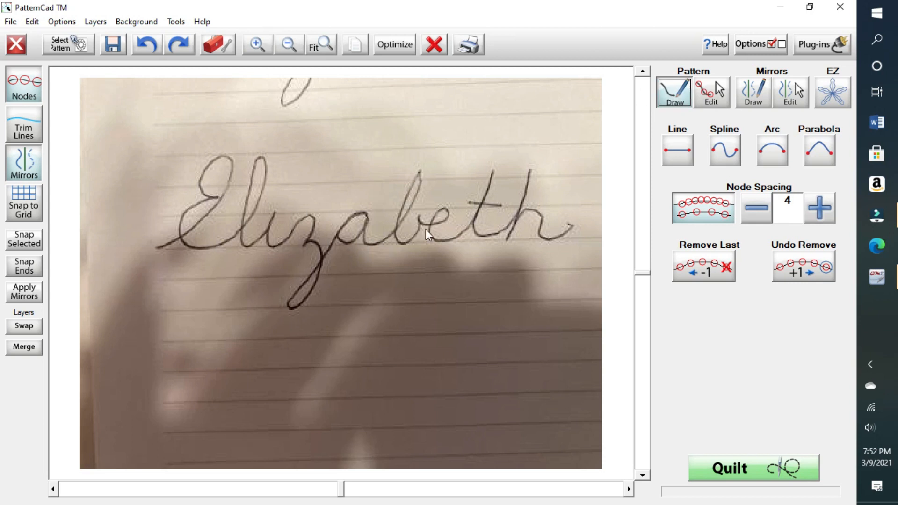
left_click(730, 154)
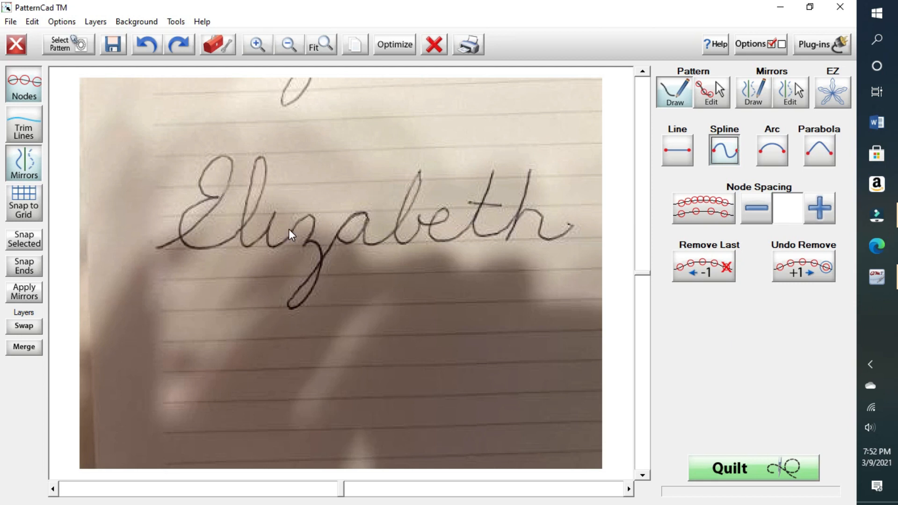
left_click(33, 22)
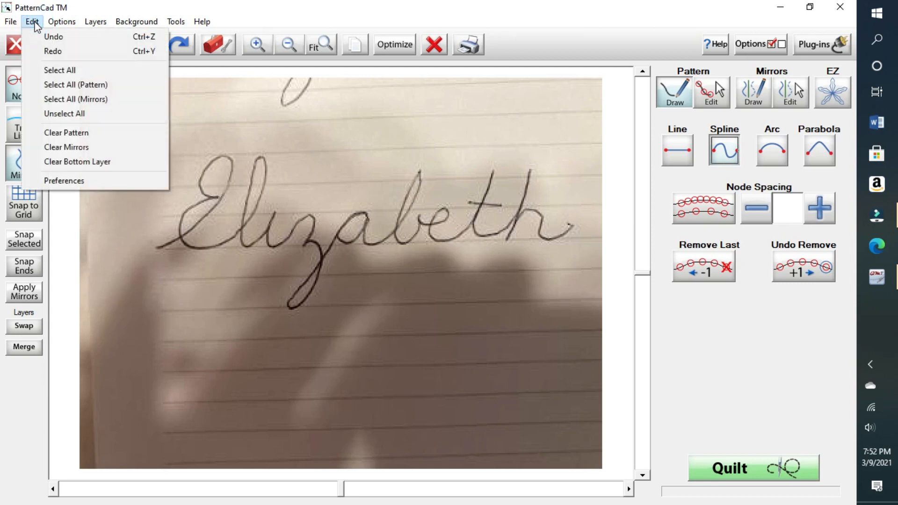
left_click(65, 182)
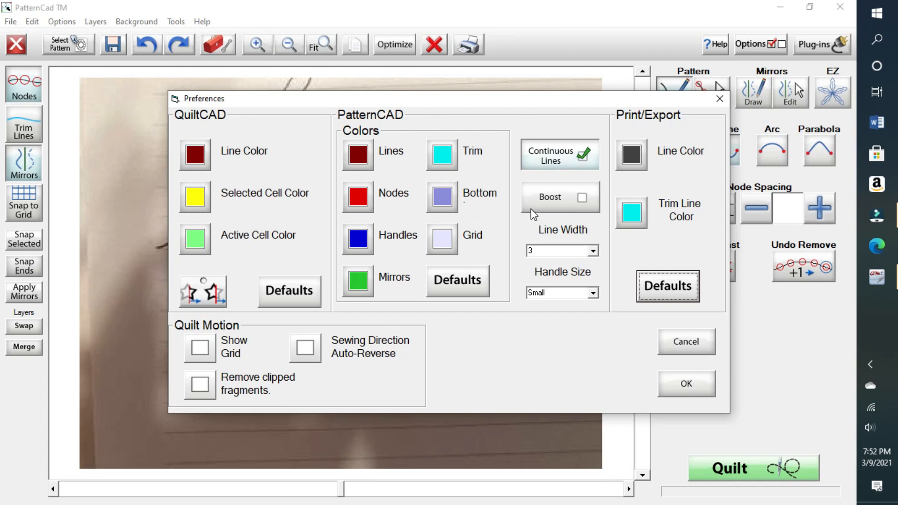
left_click(593, 251)
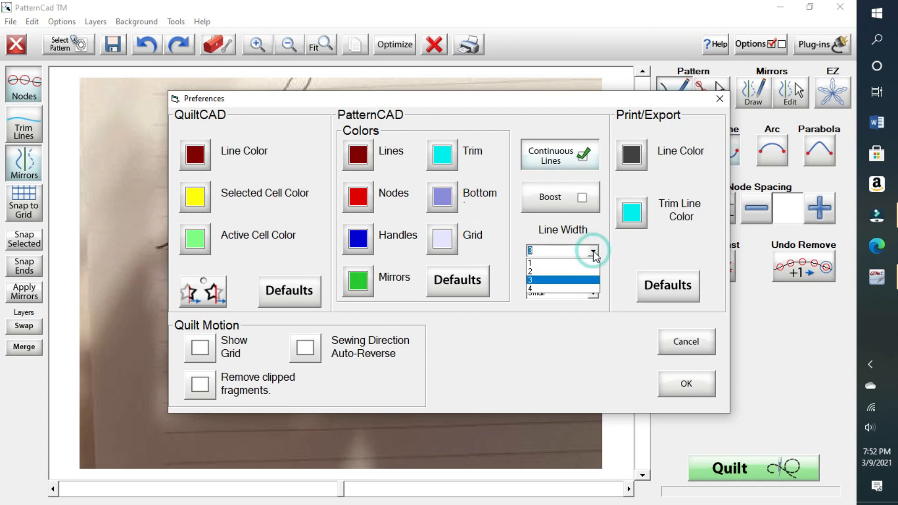
left_click(574, 288)
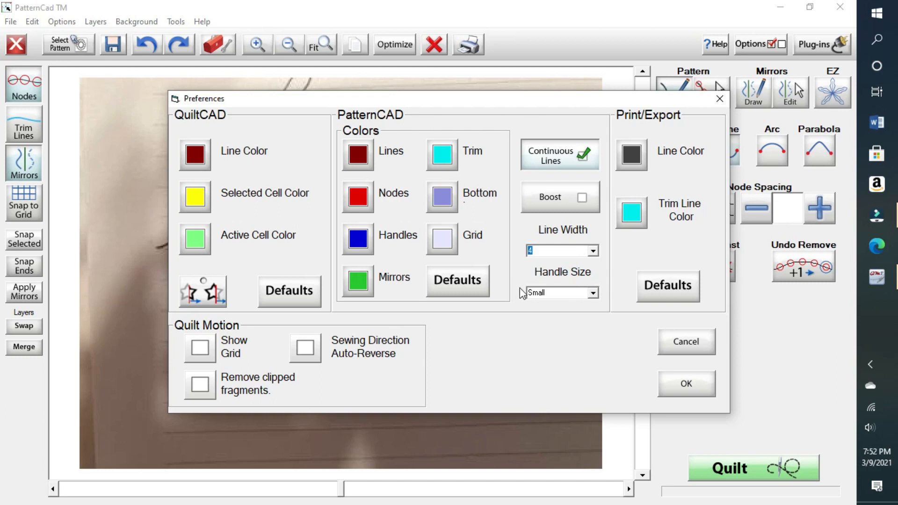
left_click(593, 292)
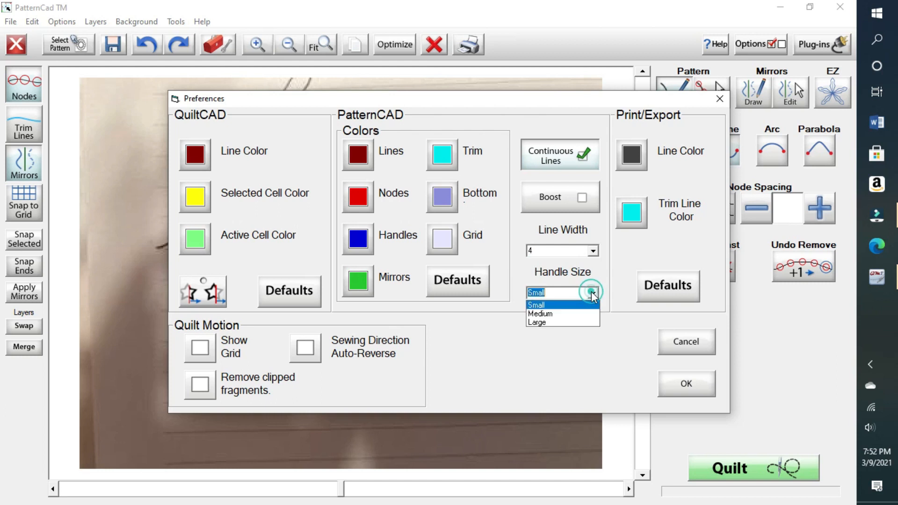
left_click(583, 322)
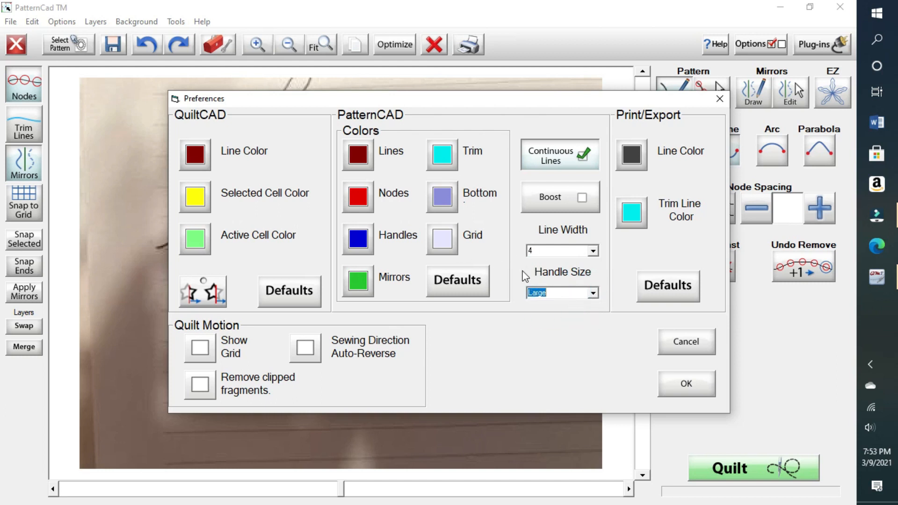
left_click(680, 383)
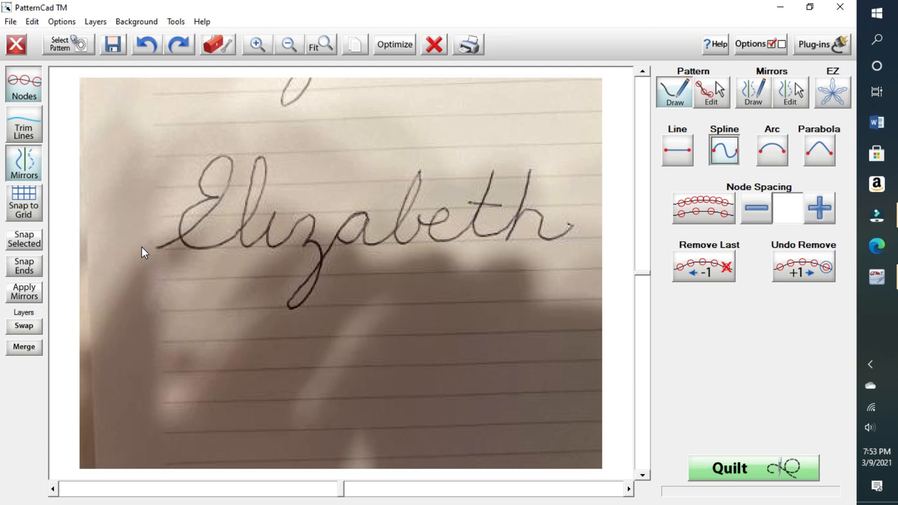
Draw a spline segment along the first letter's entry stroke up to its middle and bend it to follow the handwriting
left_click(156, 246)
left_click(208, 215)
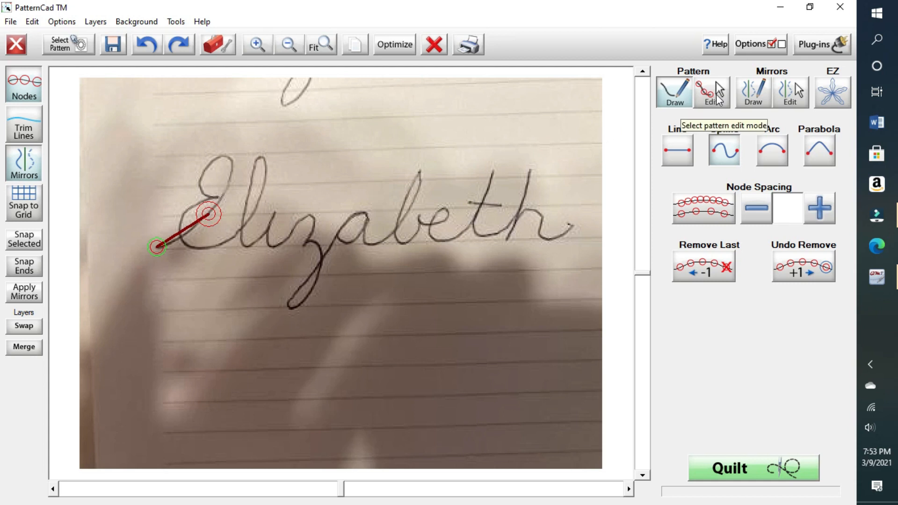
left_click(716, 103)
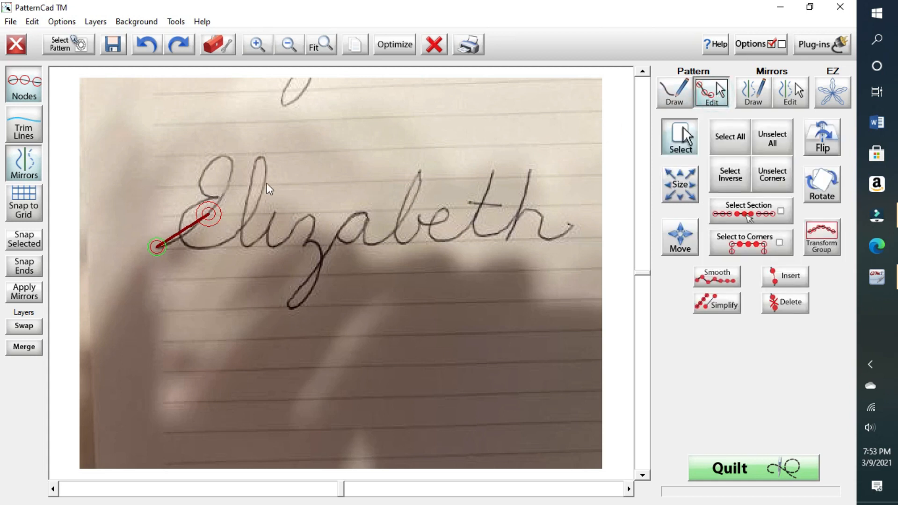
left_click_drag(125, 240, 237, 194)
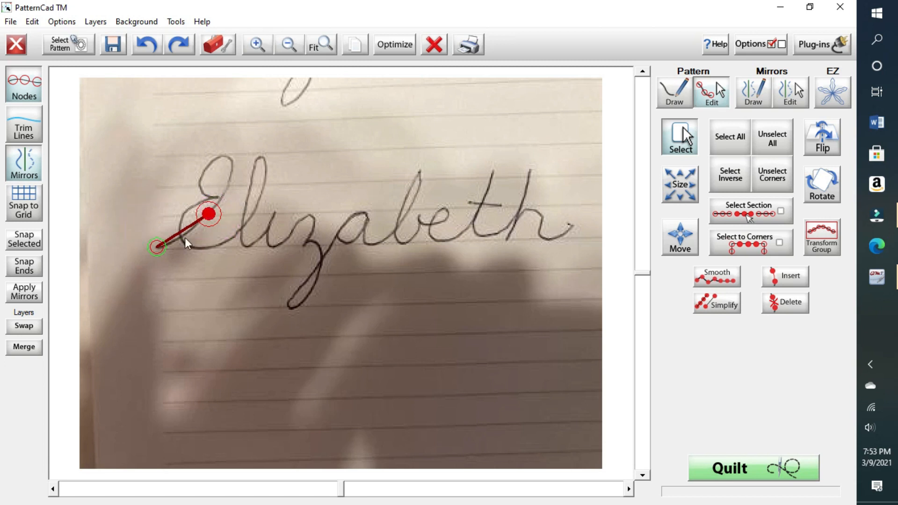
left_click_drag(133, 228, 193, 268)
left_click_drag(153, 215, 178, 239)
left_click(190, 227)
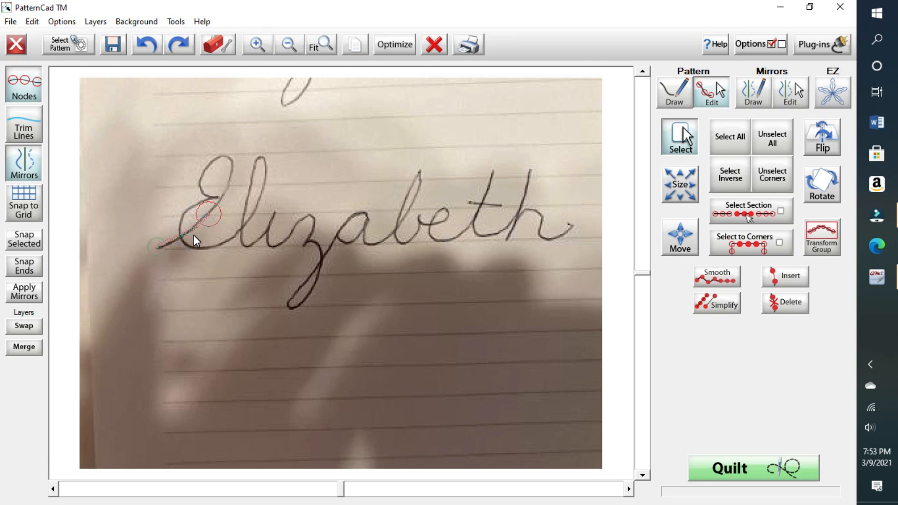
left_click(175, 238)
left_click(173, 241)
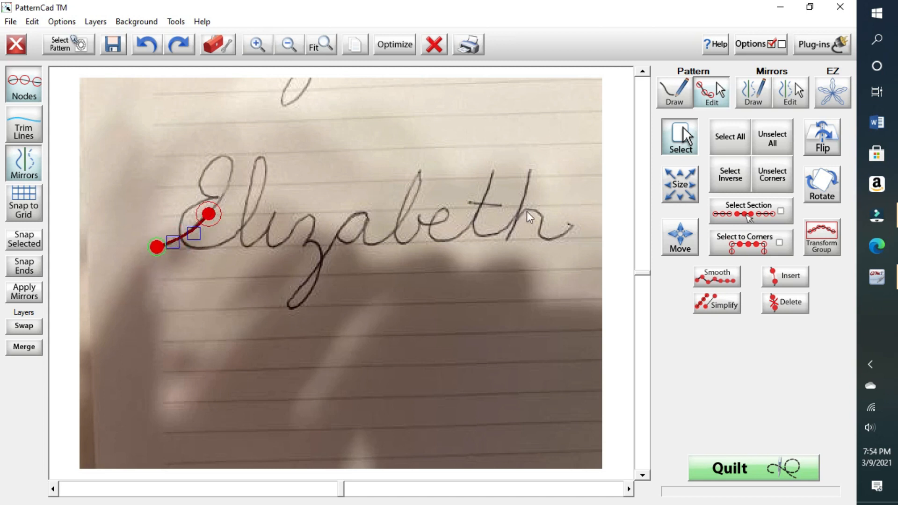
Continue the spline around the capital first letter, placing nodes along its upper loop, middle notch and lower curve
left_click(681, 89)
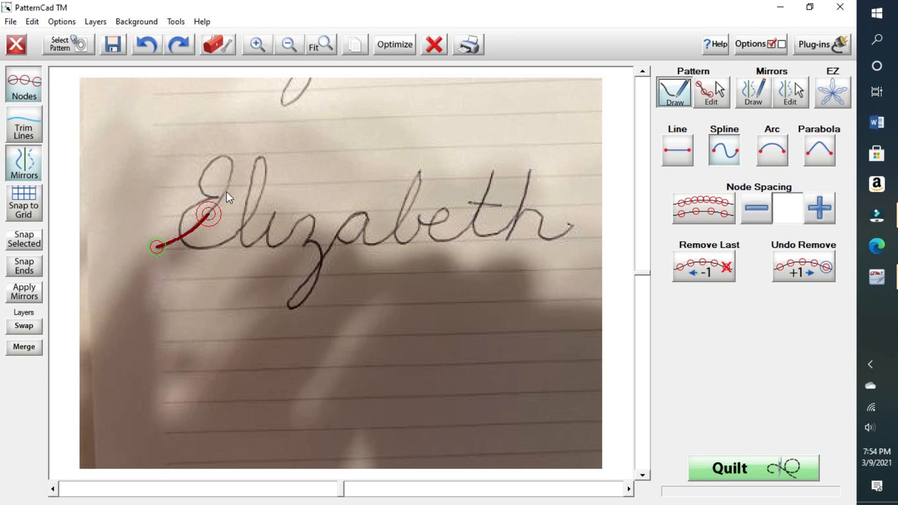
left_click(231, 166)
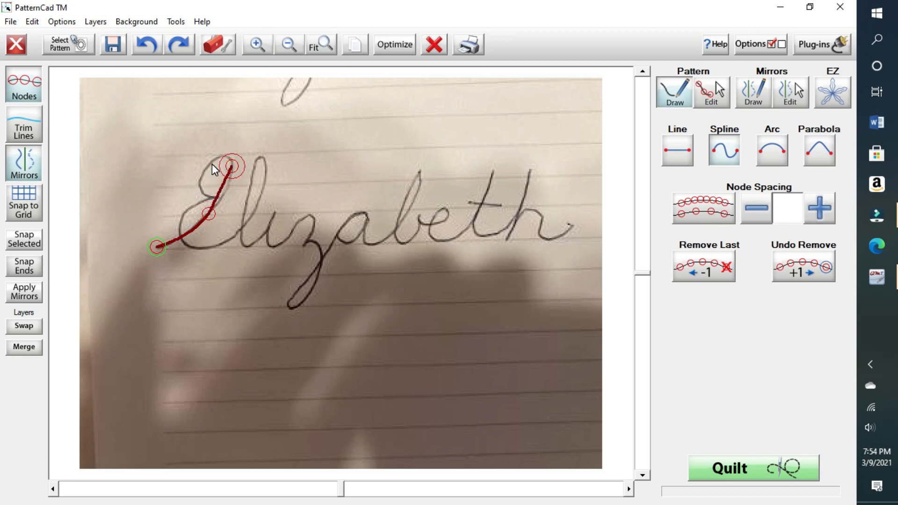
left_click(212, 161)
left_click(219, 195)
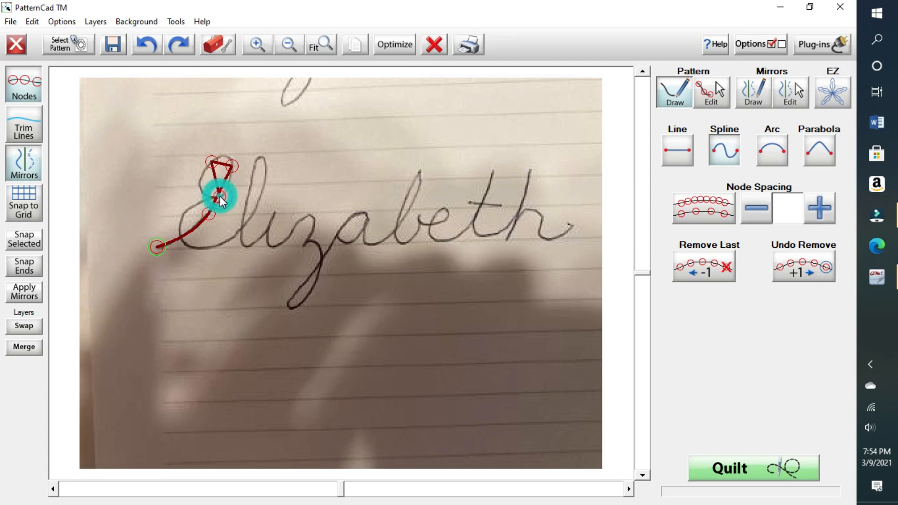
left_click(181, 221)
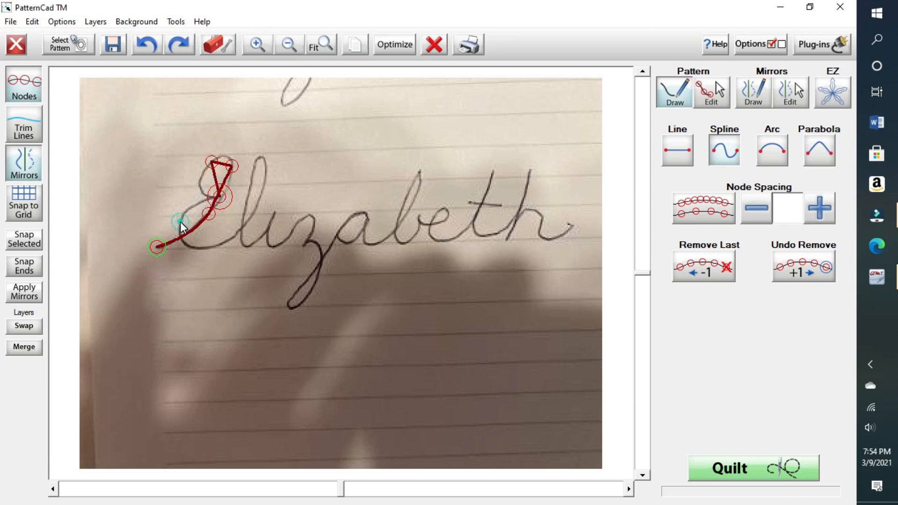
left_click(216, 244)
Extend the spline through the second letter's tall loop and up and down the third letter's short stroke
left_click(247, 221)
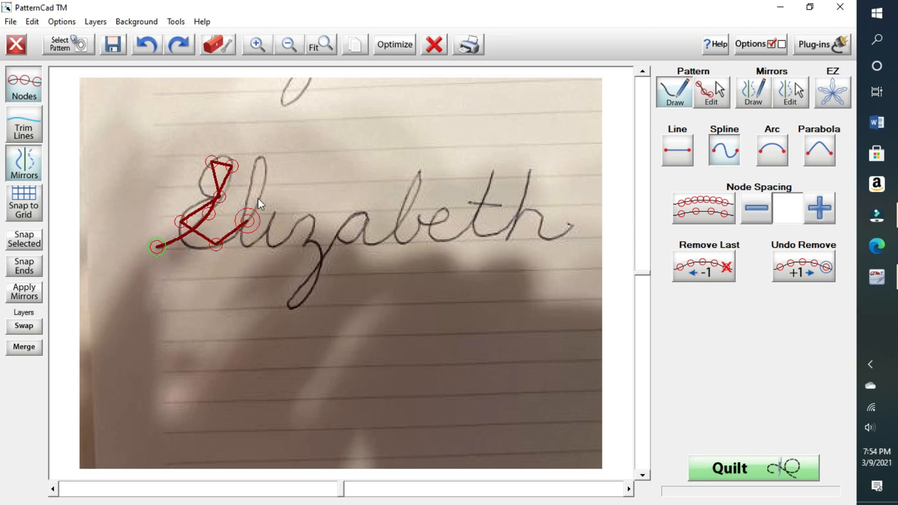
left_click(265, 175)
left_click(254, 176)
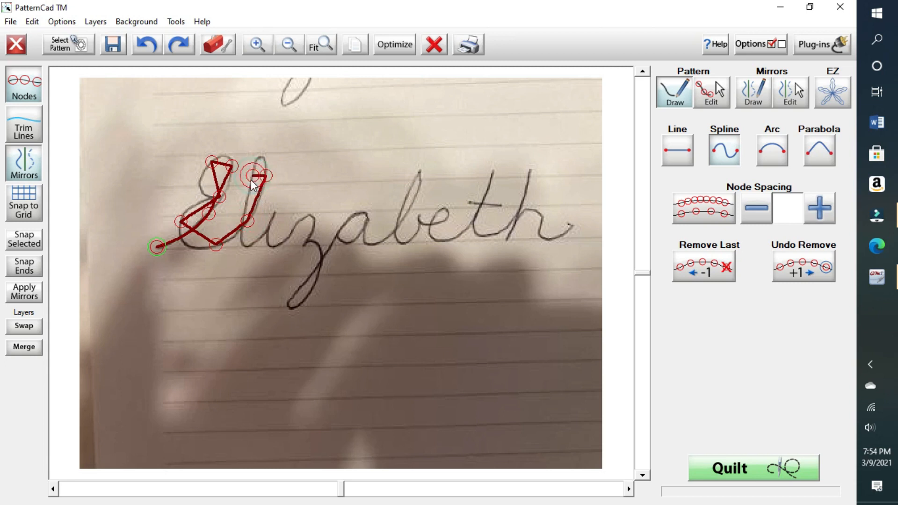
left_click(242, 244)
left_click(265, 230)
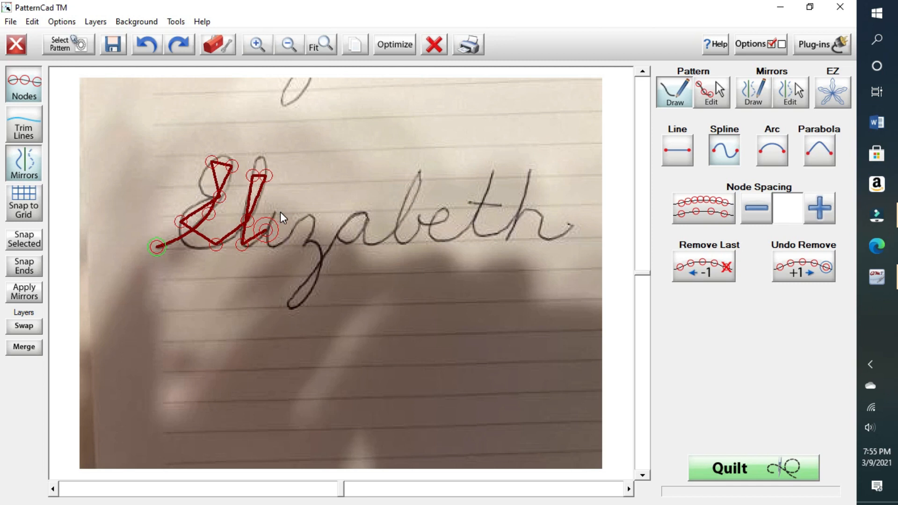
left_click(275, 213)
left_click(265, 230)
Place spline nodes over the fourth letter, following its top curve and down around its descending loop
left_click(288, 236)
left_click(305, 243)
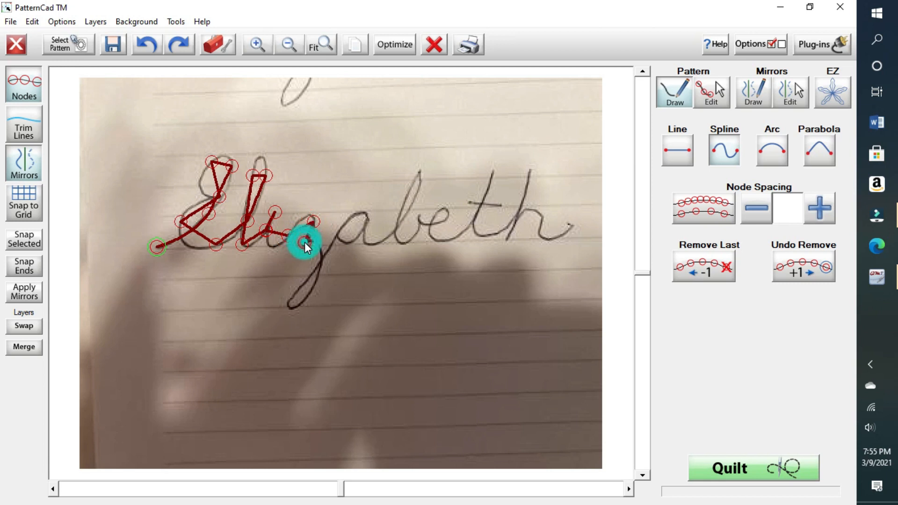
left_click(321, 266)
left_click(305, 299)
left_click(296, 290)
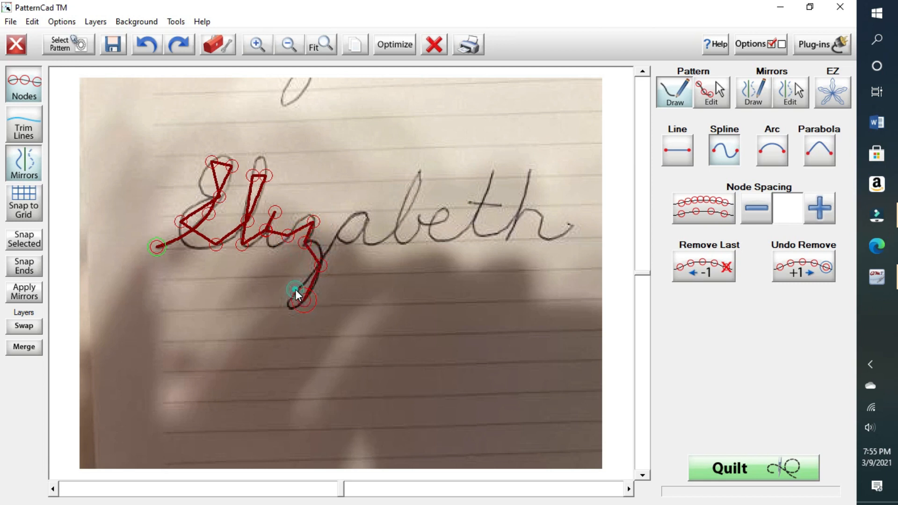
Continue the spline from the descending loop around the rounded fifth letter to the base of its closing stroke
left_click(336, 234)
left_click(367, 218)
left_click(335, 232)
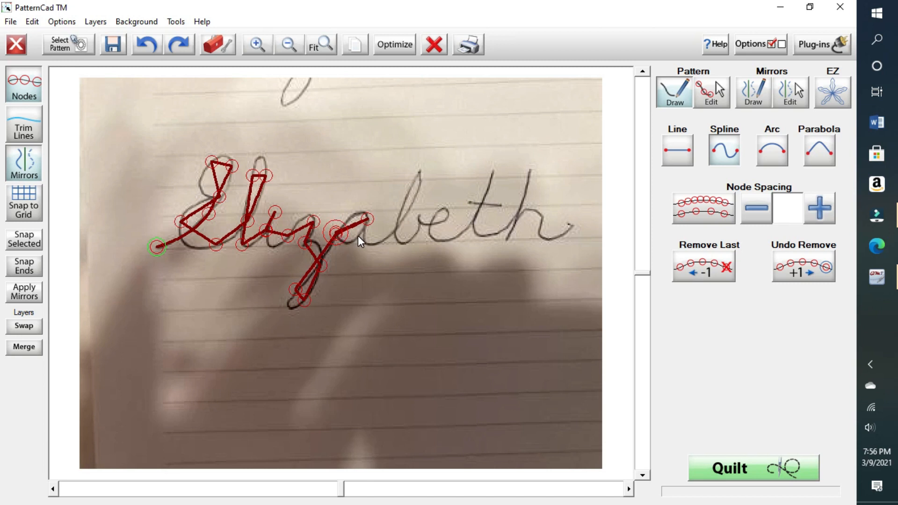
left_click(355, 239)
left_click(373, 243)
Place spline nodes up the sixth letter's tall stem, back down to its base and out to its connecting stroke
left_click(412, 206)
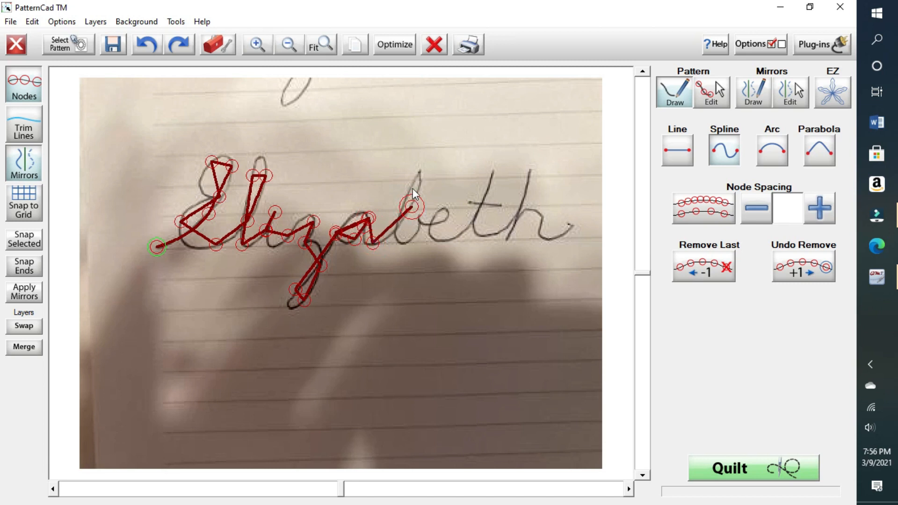
left_click(412, 182)
left_click(398, 240)
left_click(416, 216)
Extend the spline around the seventh letter's small loop, then up and down the eighth letter's tall stem
left_click(442, 221)
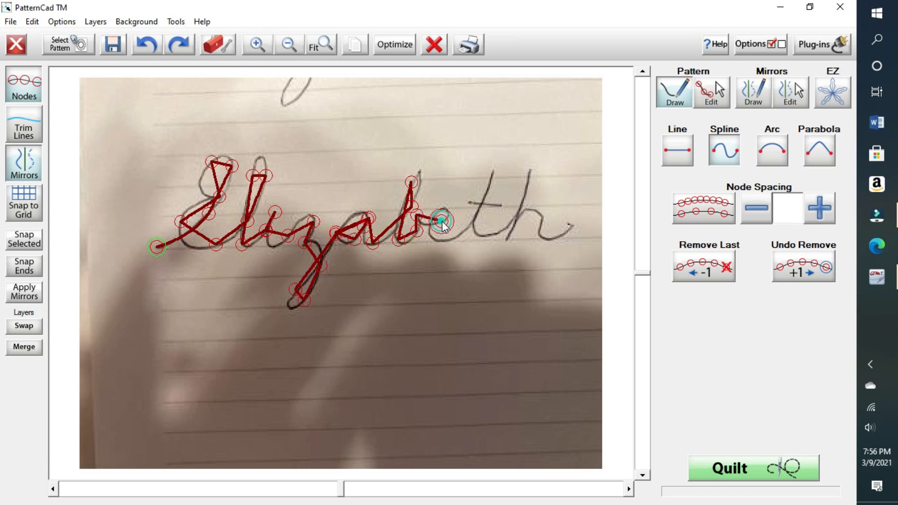
left_click(444, 208)
left_click(431, 233)
left_click(460, 232)
left_click(493, 172)
left_click(473, 221)
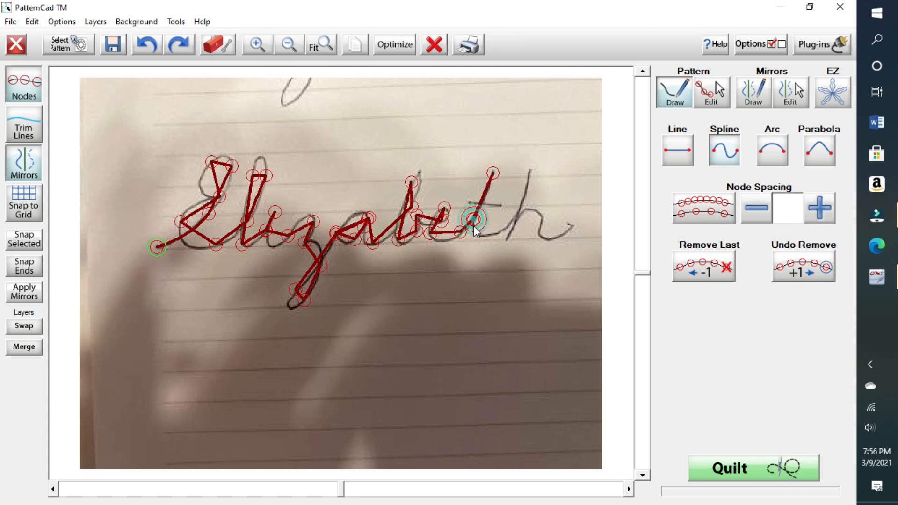
left_click(495, 233)
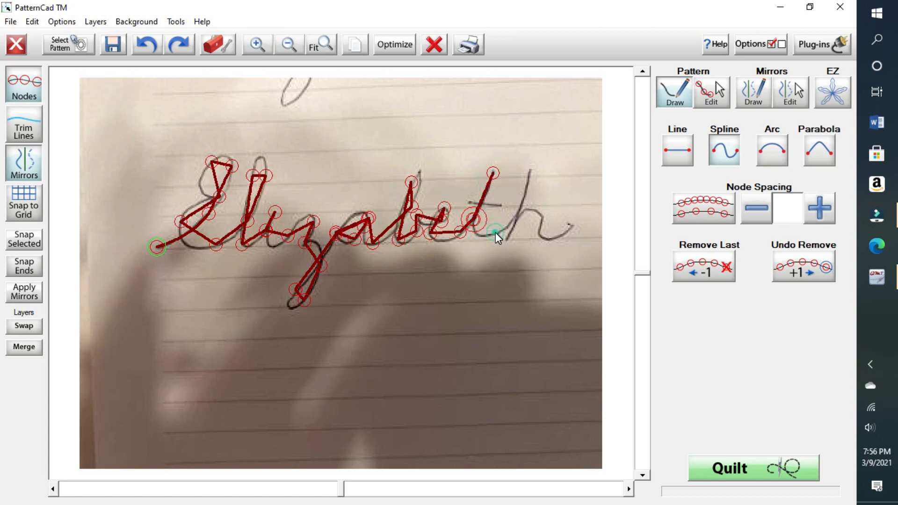
Extend the spline up and down the ninth letter's tall stem, over its hump and out to the end of its tail
left_click(519, 213)
left_click(534, 188)
left_click(530, 171)
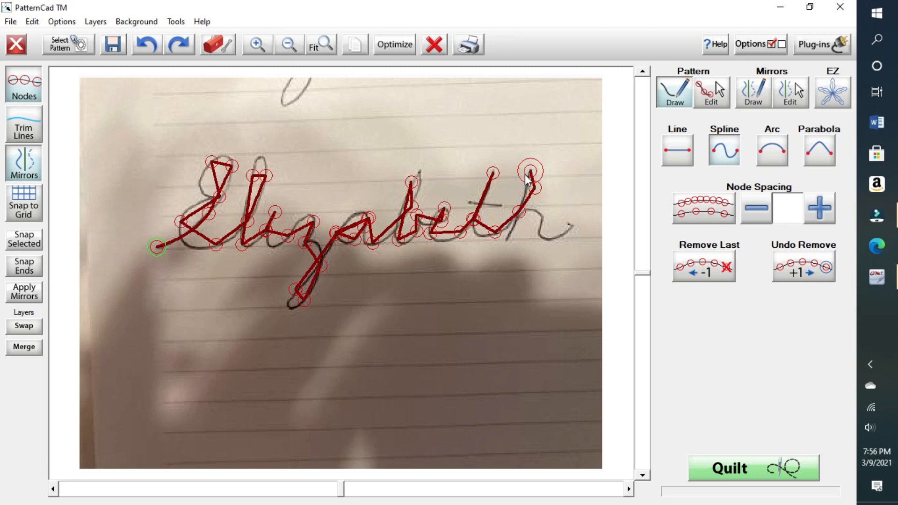
left_click(519, 198)
left_click(508, 238)
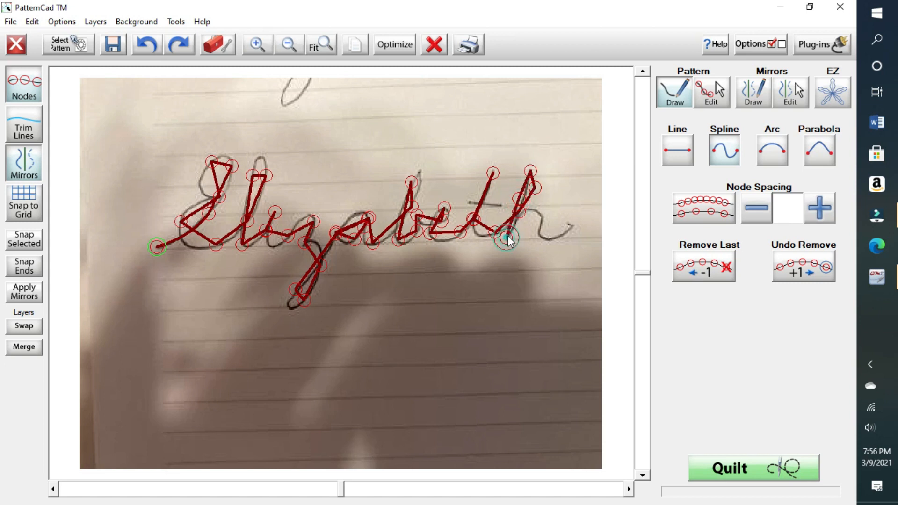
left_click(521, 214)
left_click(540, 231)
left_click(574, 227)
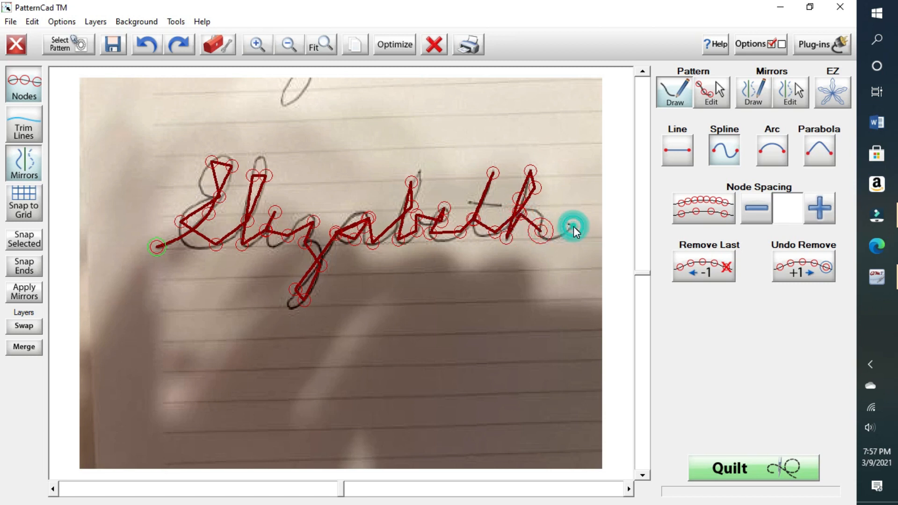
Carry the spline from the tail back across the ninth letter to the eighth letter's crossbar, and check the line in the optimization view
left_click(556, 205)
left_click(532, 202)
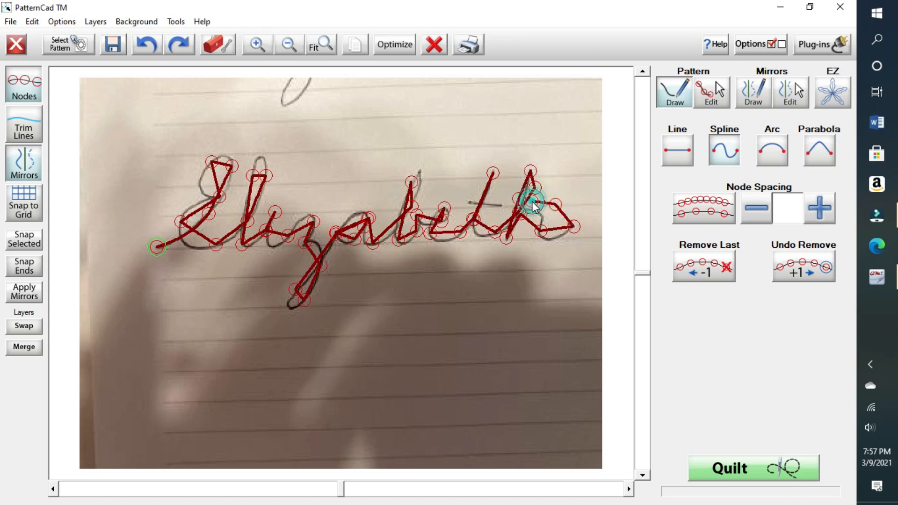
left_click(465, 195)
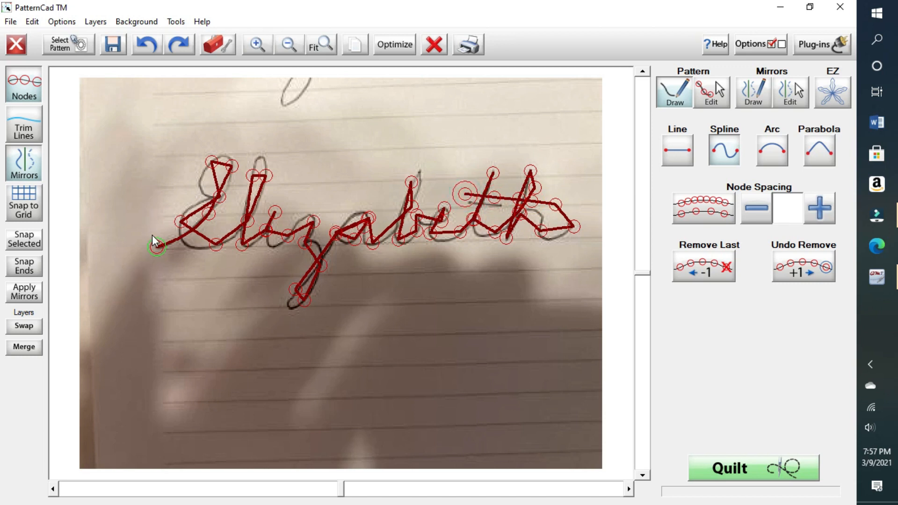
left_click(394, 45)
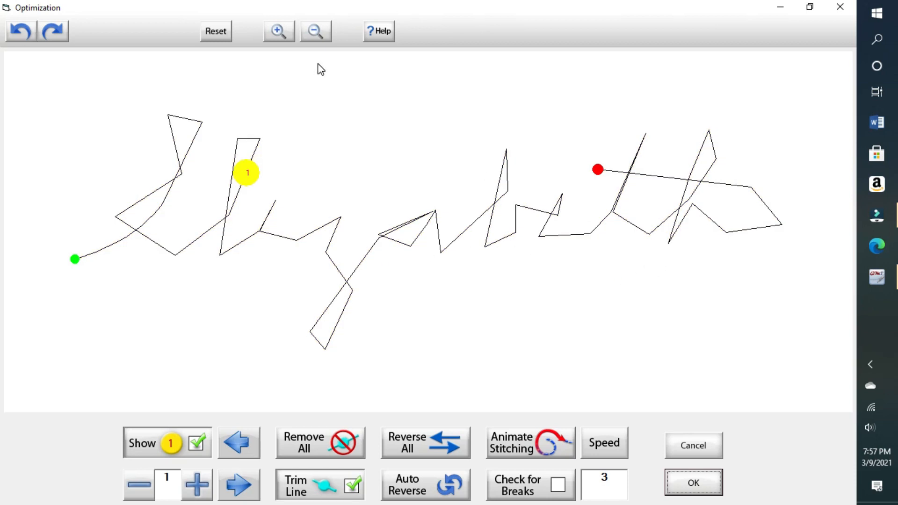
left_click(697, 484)
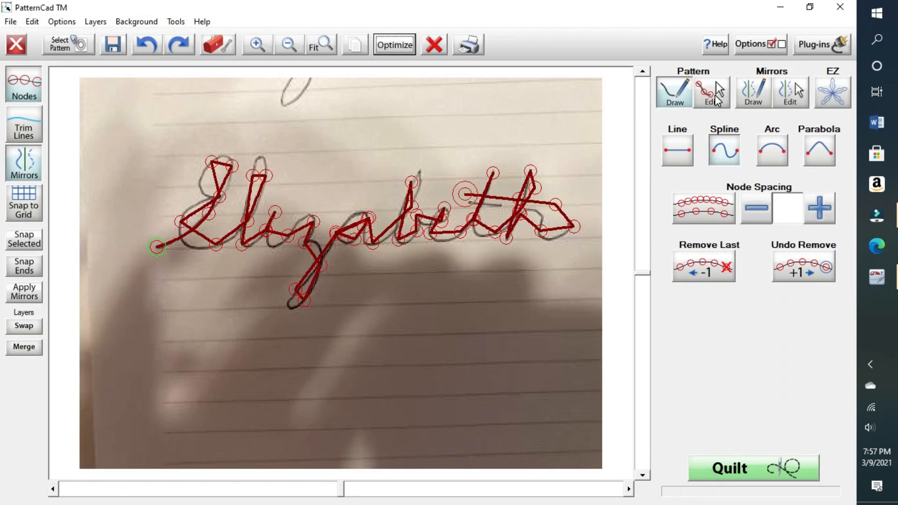
Select the nodes along the first letter's right side in edit mode and bend the upper-right segment onto the handwriting
left_click(710, 97)
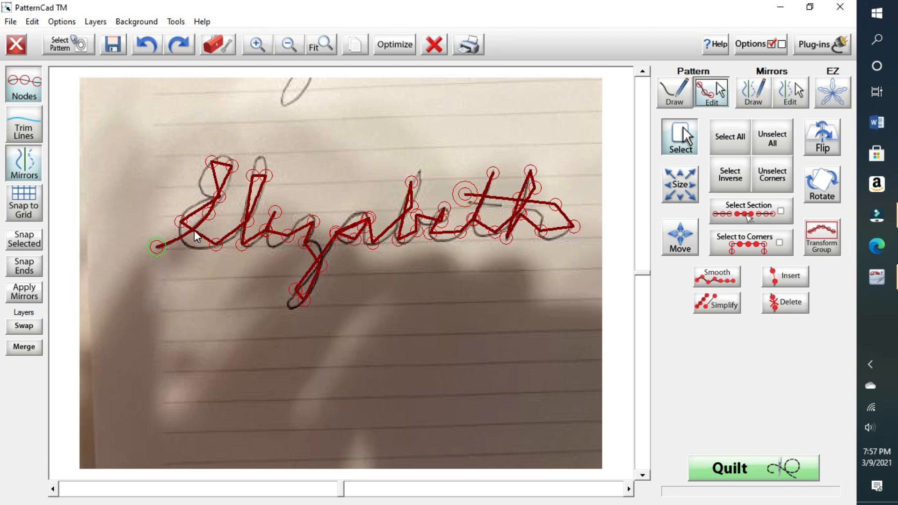
left_click(256, 45)
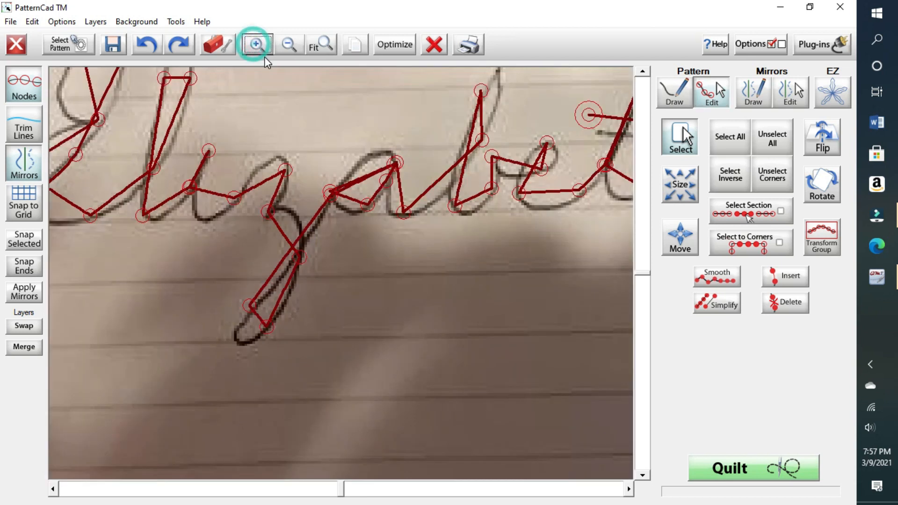
left_click(341, 487)
mouse_move(341, 487)
left_mouse_down()
mouse_move(201, 478)
mouse_move(240, 487)
mouse_move(234, 494)
mouse_move(335, 490)
left_mouse_up()
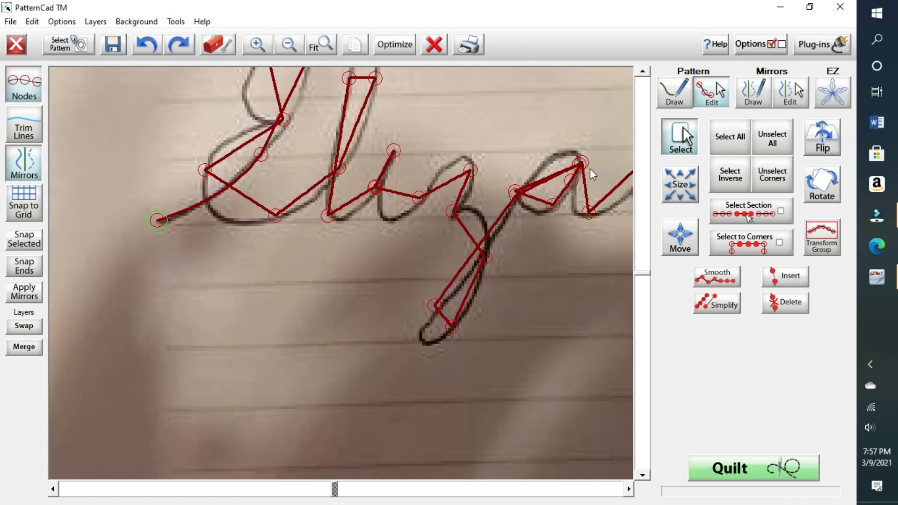
left_click(641, 70)
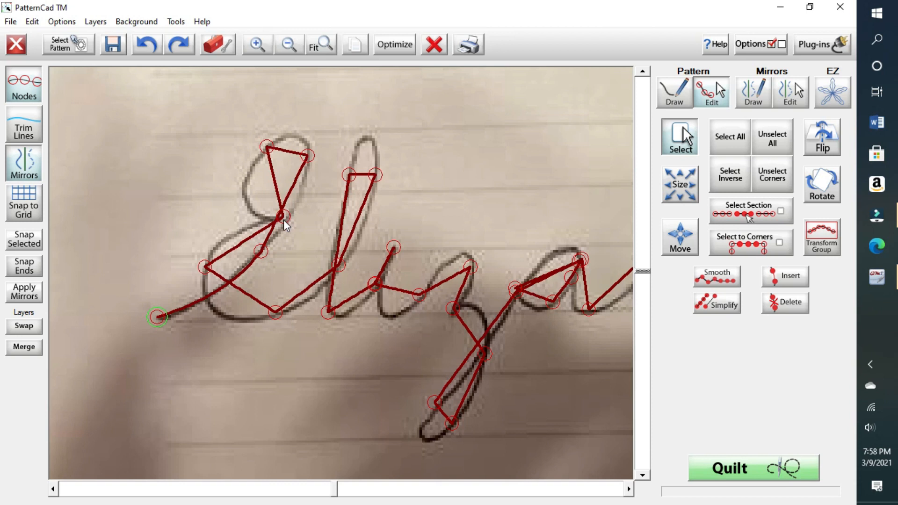
left_click(250, 242)
left_click(298, 162)
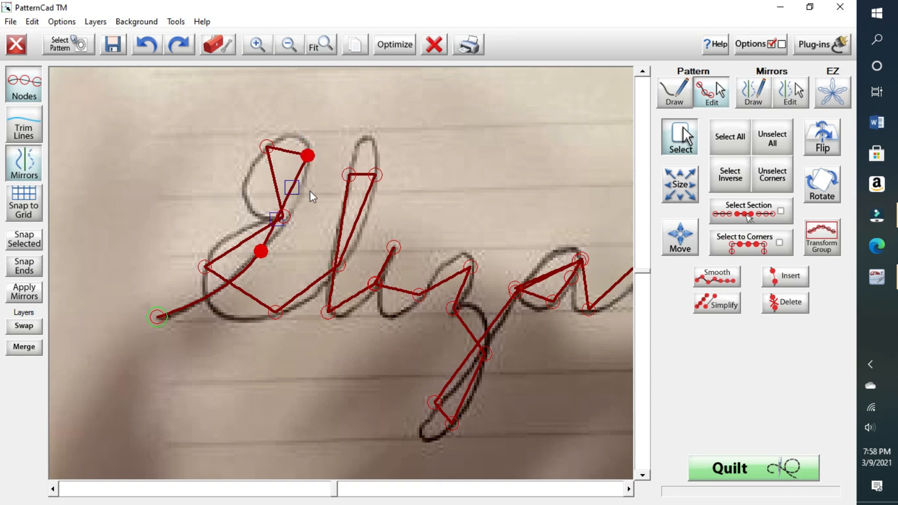
left_click(291, 185)
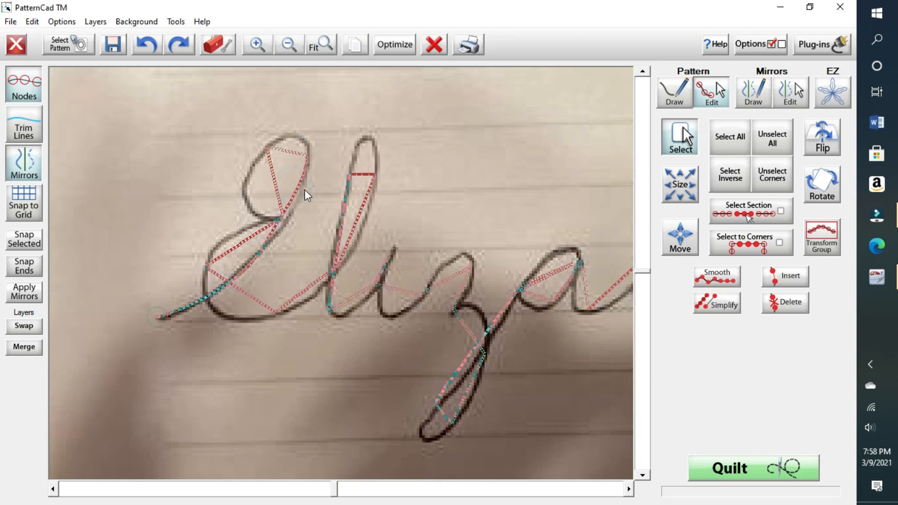
left_click(277, 222)
left_click_drag(273, 223, 277, 227)
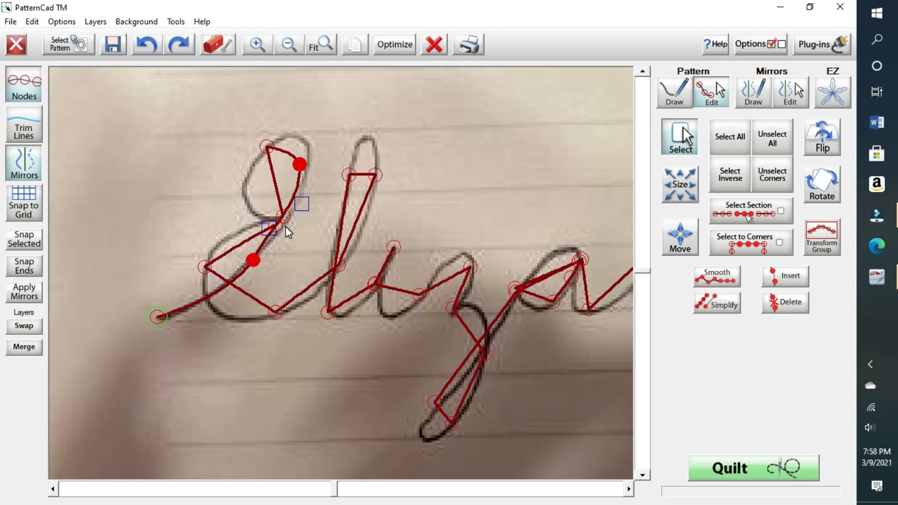
left_click(148, 44)
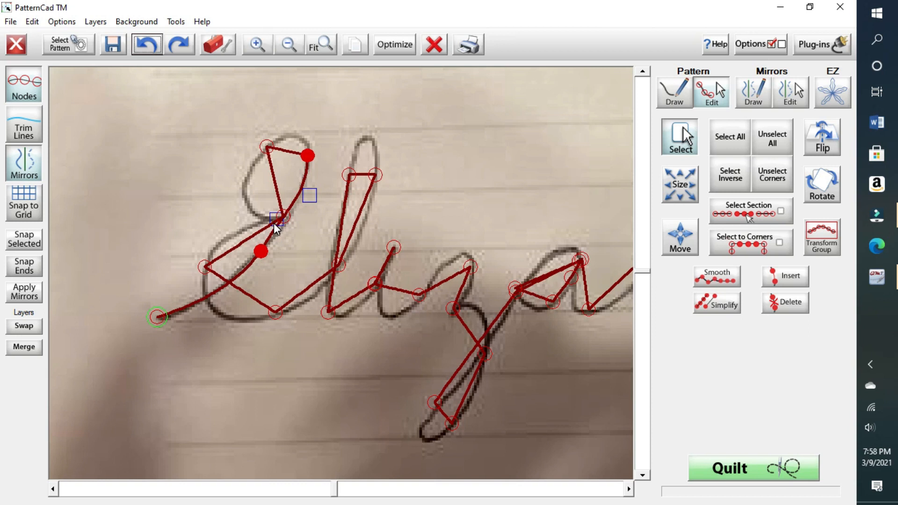
Set the pattern handle size to Small in the preferences
left_click(32, 21)
left_click(77, 182)
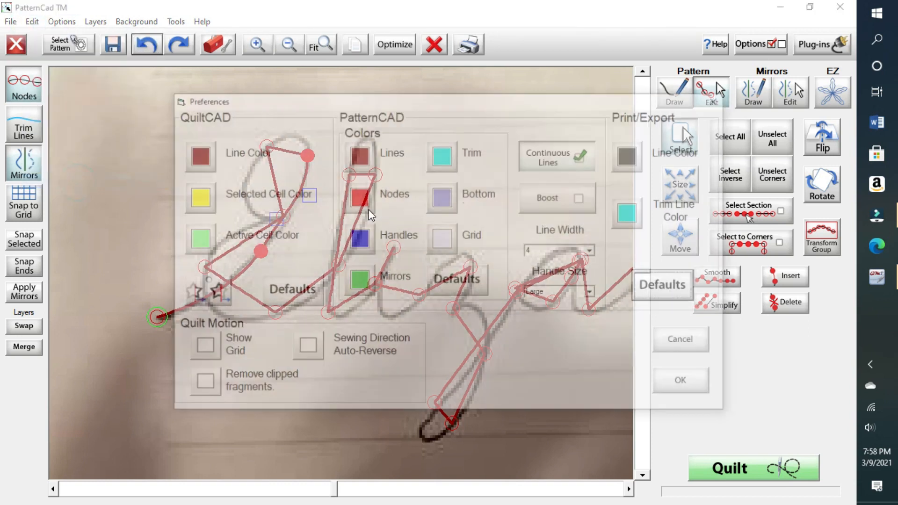
left_click(593, 293)
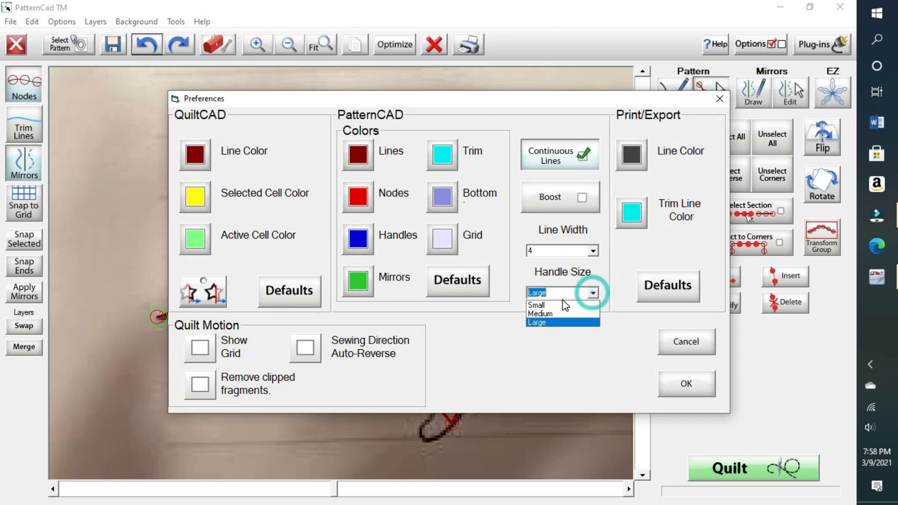
left_click(563, 312)
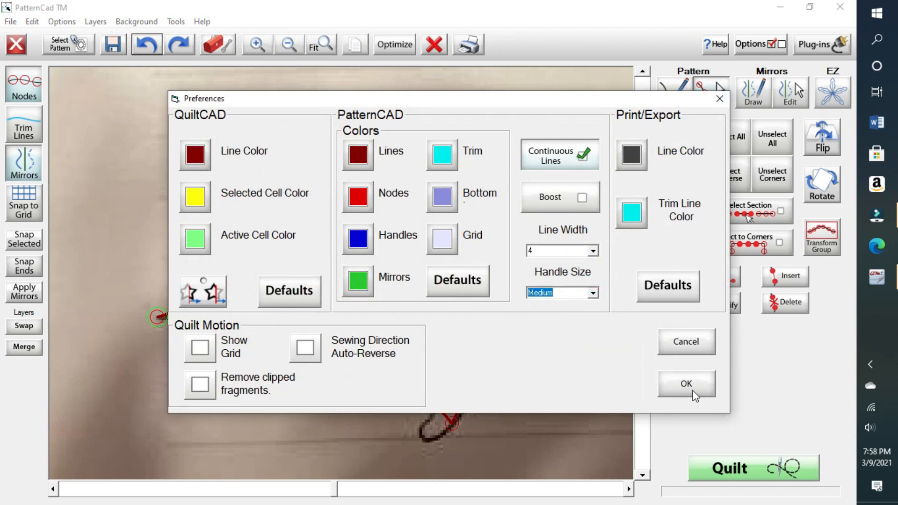
left_click(593, 293)
left_click(578, 305)
left_click(687, 383)
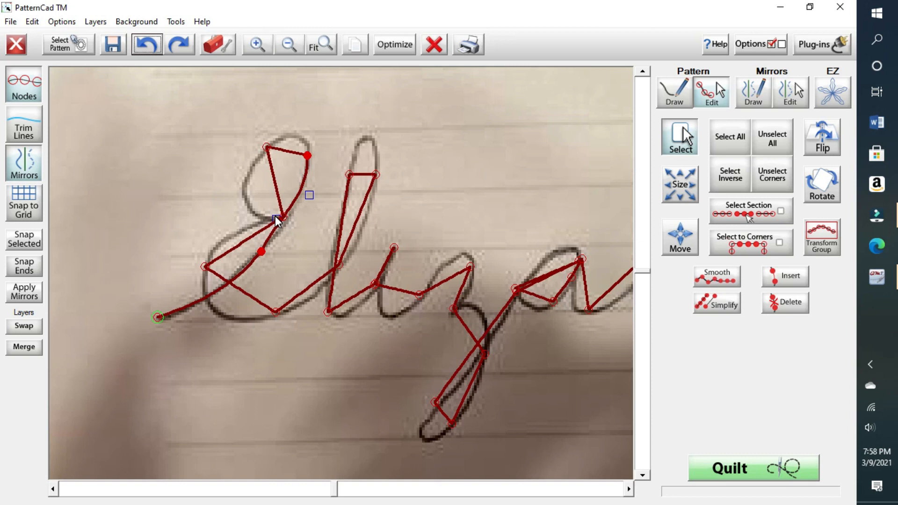
Fine-tune the curve handle at the first letter's crossing, and arch the top of its upper loop over the handwriting
left_click_drag(273, 217, 284, 227)
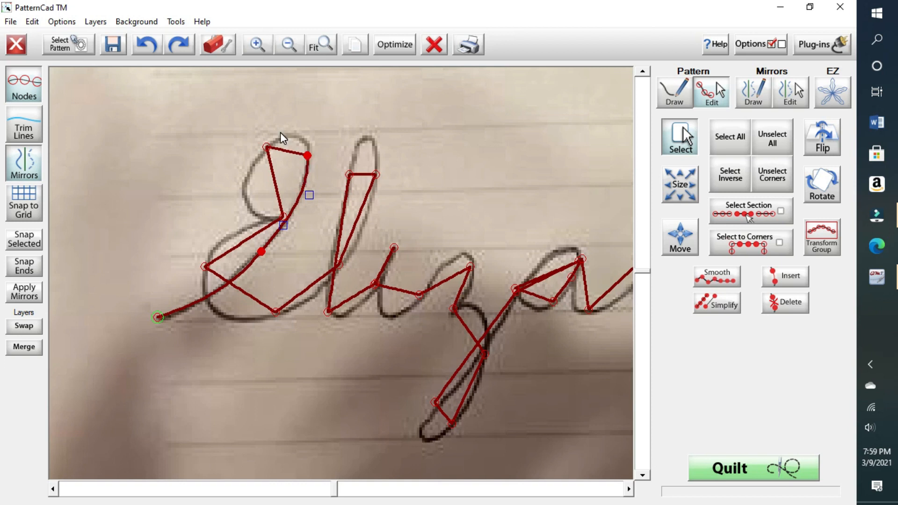
left_click_drag(249, 146, 250, 157)
left_click_drag(295, 137, 291, 156)
left_click(293, 150)
left_click(281, 148)
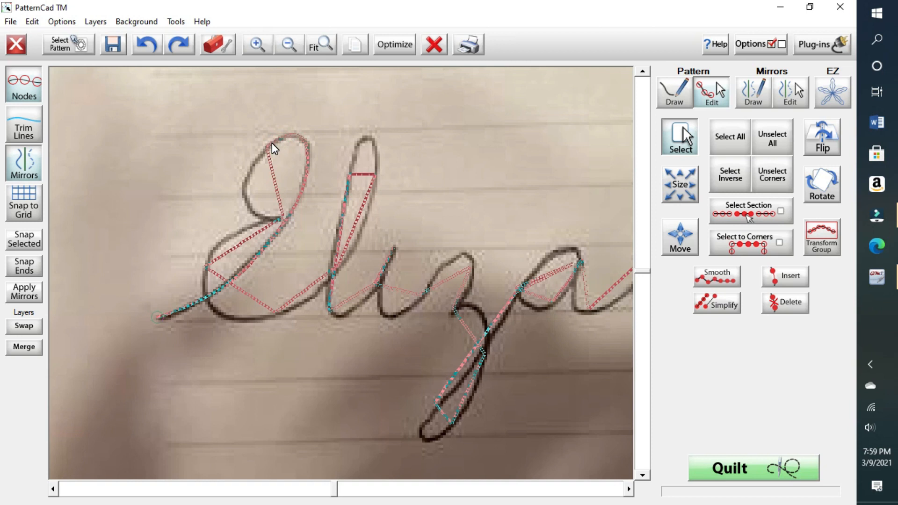
Curve the left side of the first letter's upper loop down to the crossing node
left_click(281, 218)
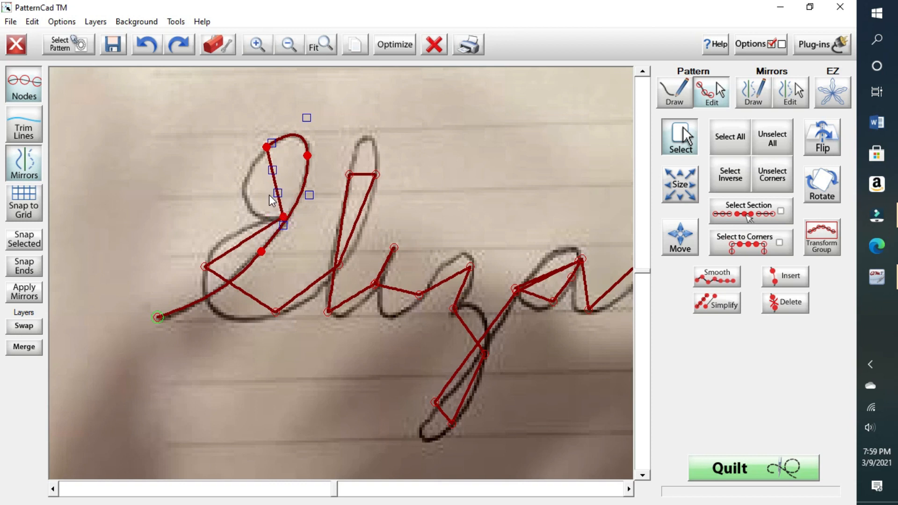
left_click_drag(276, 192, 217, 226)
left_click_drag(272, 169, 250, 165)
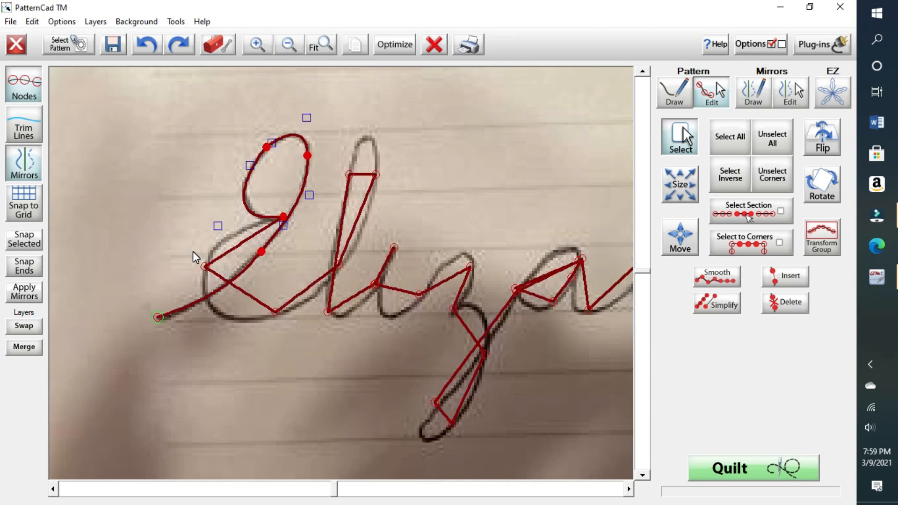
Curve the segment from the first letter's crossing to its lower bowl's left edge, reselecting only its two end nodes to refine it
left_click(214, 279)
mouse_move(231, 249)
left_mouse_down()
mouse_move(216, 227)
mouse_move(260, 230)
mouse_move(259, 223)
left_mouse_up()
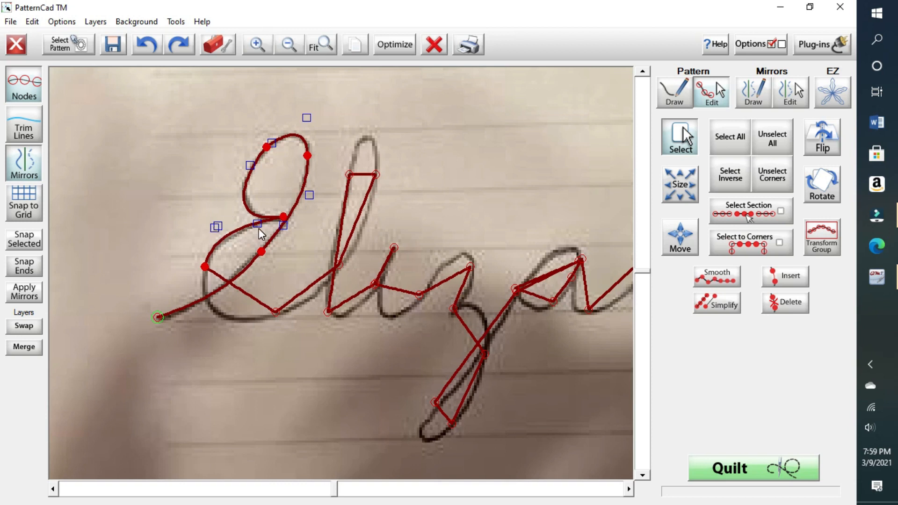
left_click(213, 229)
left_click(770, 140)
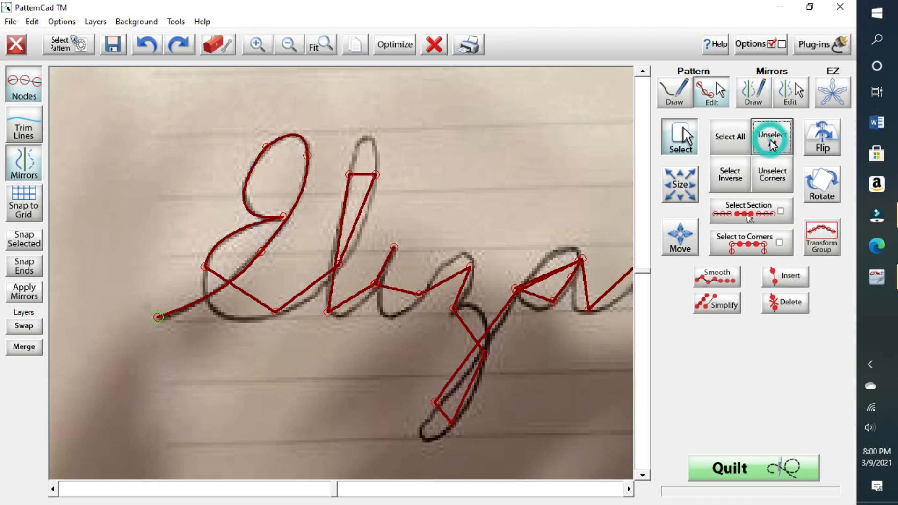
left_click(283, 217)
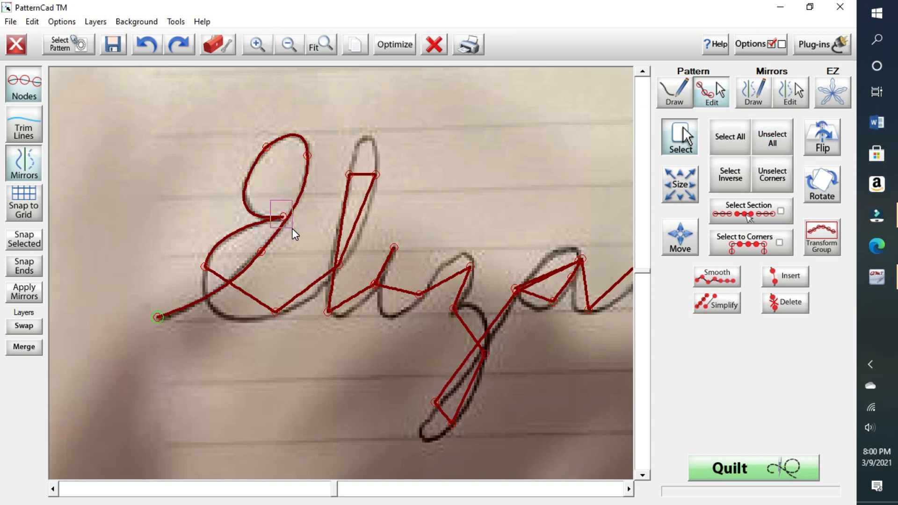
left_click(196, 250)
left_click(215, 230)
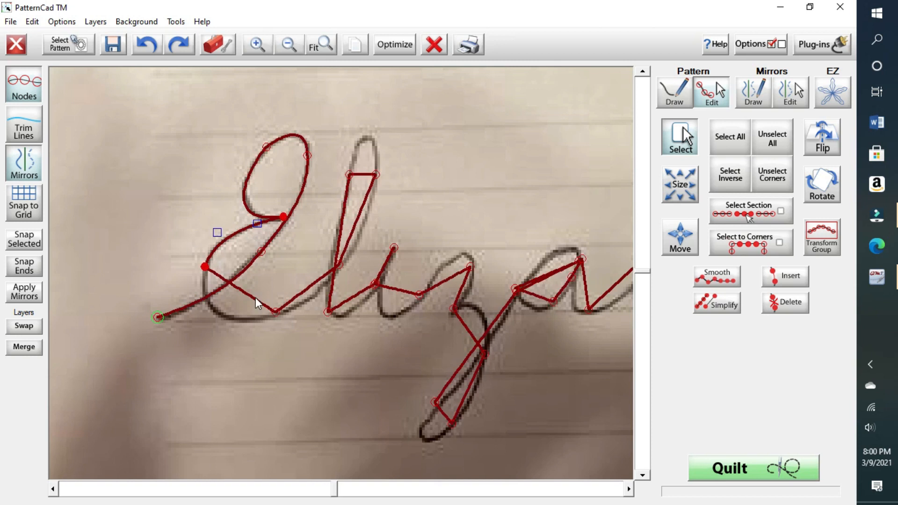
Bend the bottom segment of the first letter's lower bowl around the handwritten curve
left_click(270, 292)
left_click_drag(248, 296, 210, 338)
left_click_drag(230, 282, 202, 298)
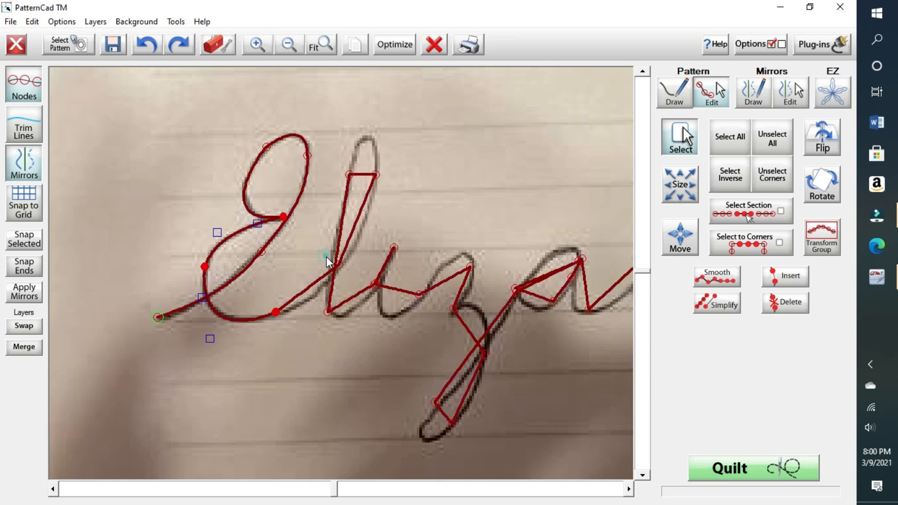
Curve the connecting stroke into the second letter and continue the curve up the right side of its tall loop
left_click_drag(318, 280, 299, 309)
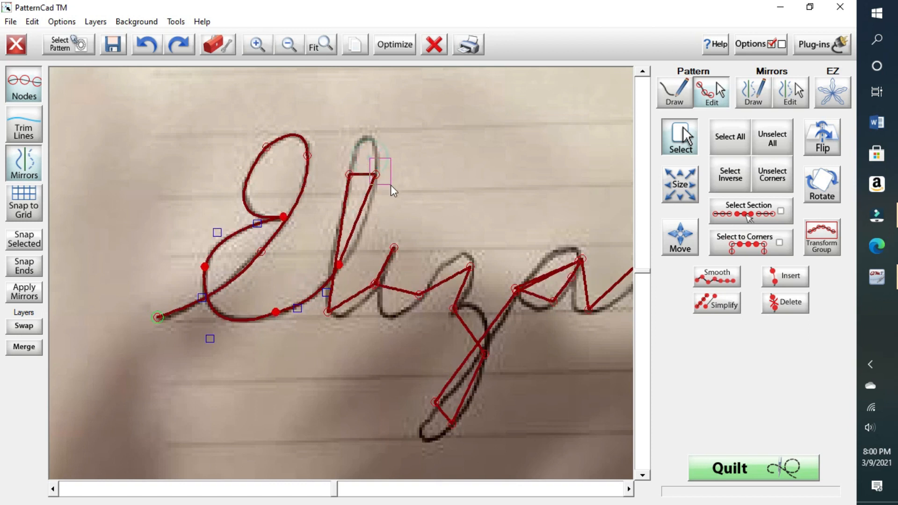
left_click_drag(364, 205, 375, 208)
left_click_drag(350, 236, 358, 244)
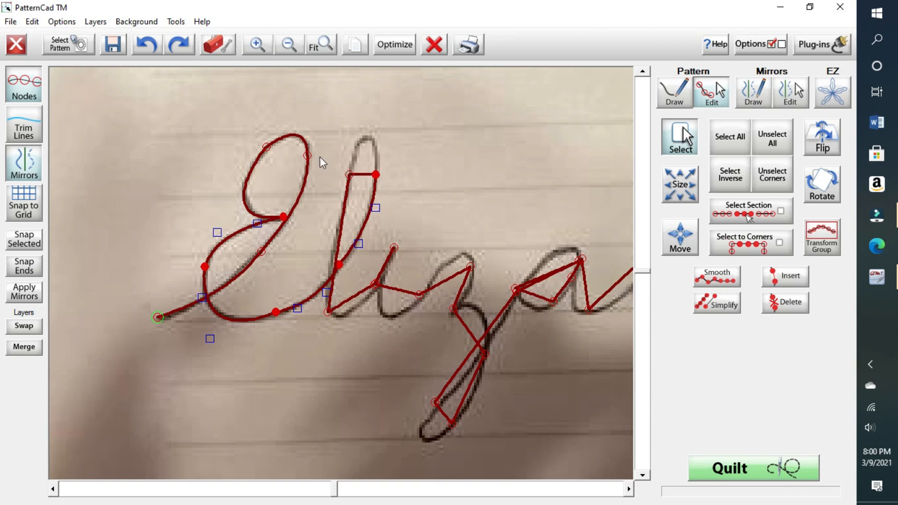
Arch the top of the second letter's tall loop over the handwritten peak by repositioning its curve handles, and clear the node selection
left_click(359, 175)
left_click_drag(355, 157, 365, 124)
mouse_move(356, 175)
left_mouse_down()
mouse_move(356, 155)
mouse_move(350, 159)
left_mouse_up()
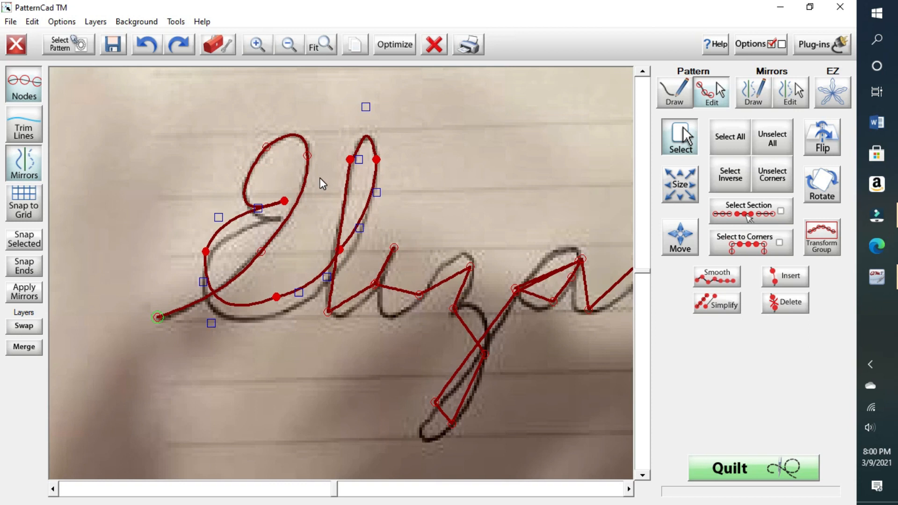
left_click(148, 45)
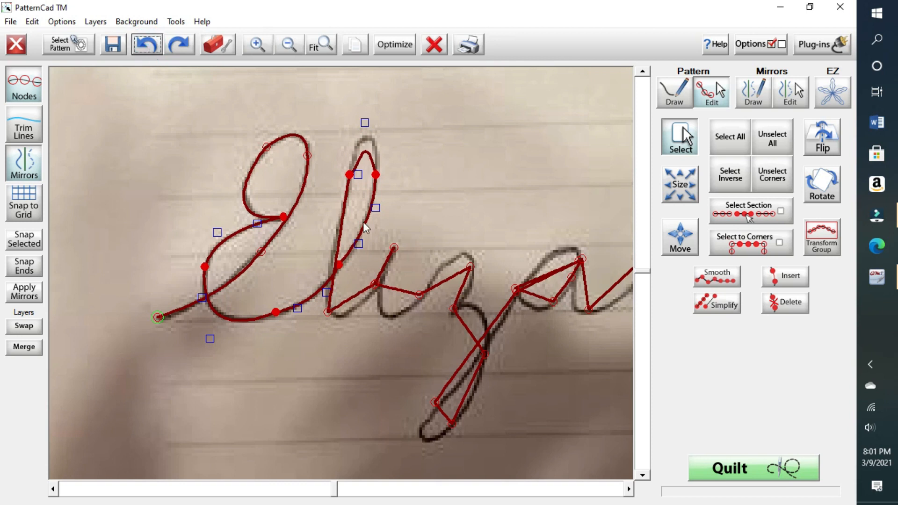
left_click(359, 176)
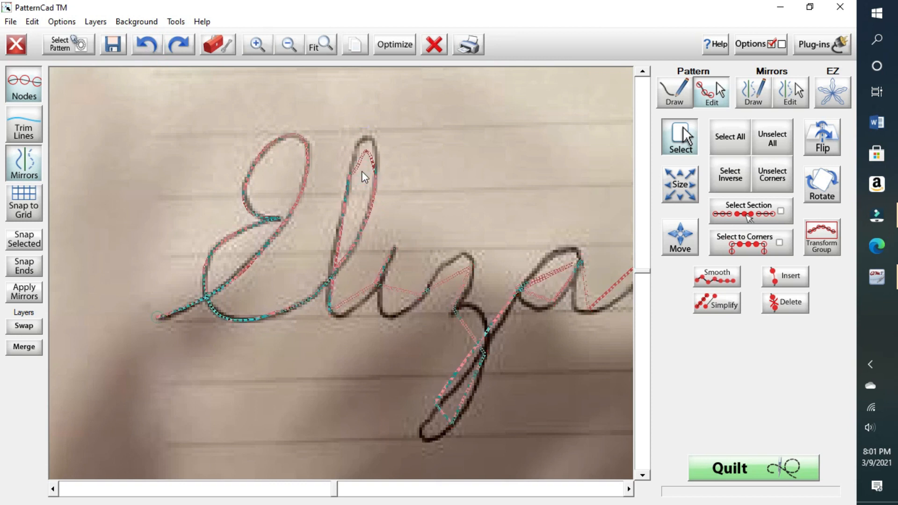
left_click(355, 138)
left_click(365, 126)
left_click(377, 139)
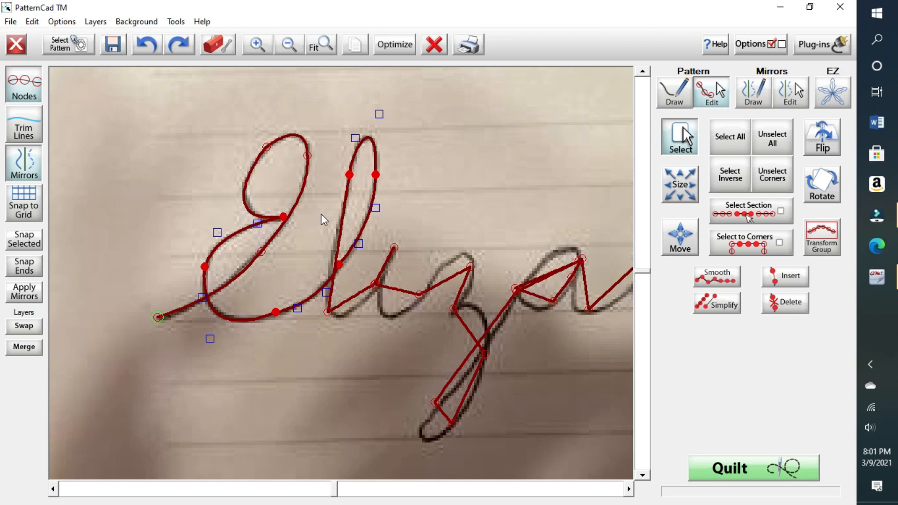
left_click_drag(337, 294, 320, 323)
left_click(771, 138)
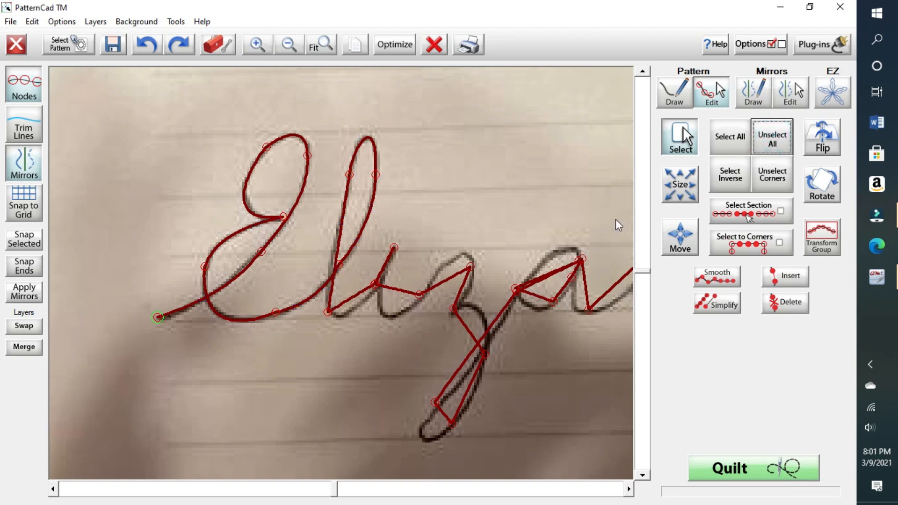
Bend the descending stroke of the second letter's tall loop onto the handwriting with its two curve handles, and clear the node selection
left_click(338, 162)
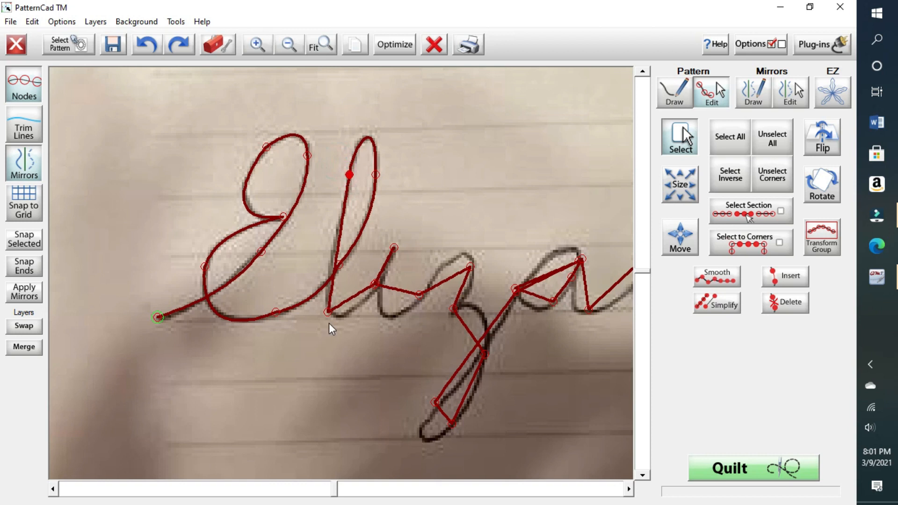
left_click_drag(334, 292, 319, 328)
left_click_drag(338, 218, 333, 222)
left_click_drag(333, 268, 331, 269)
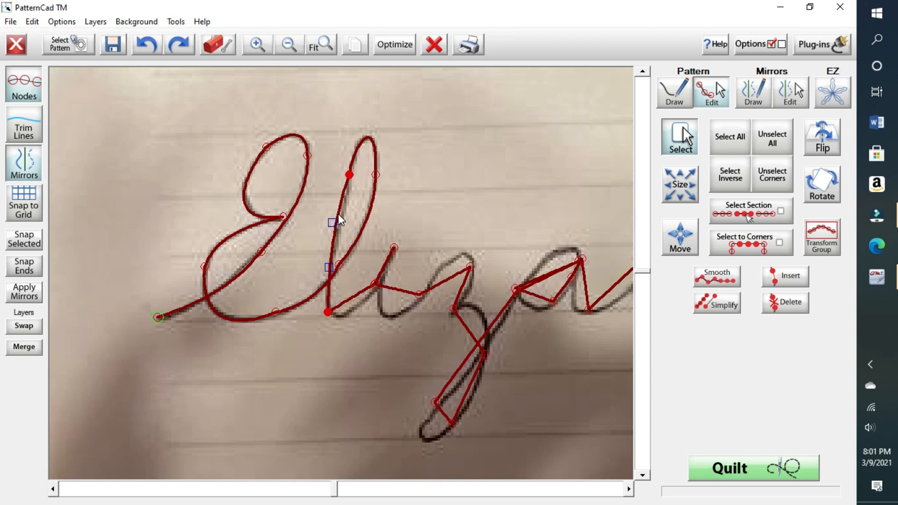
left_click_drag(332, 223, 336, 222)
left_click(772, 139)
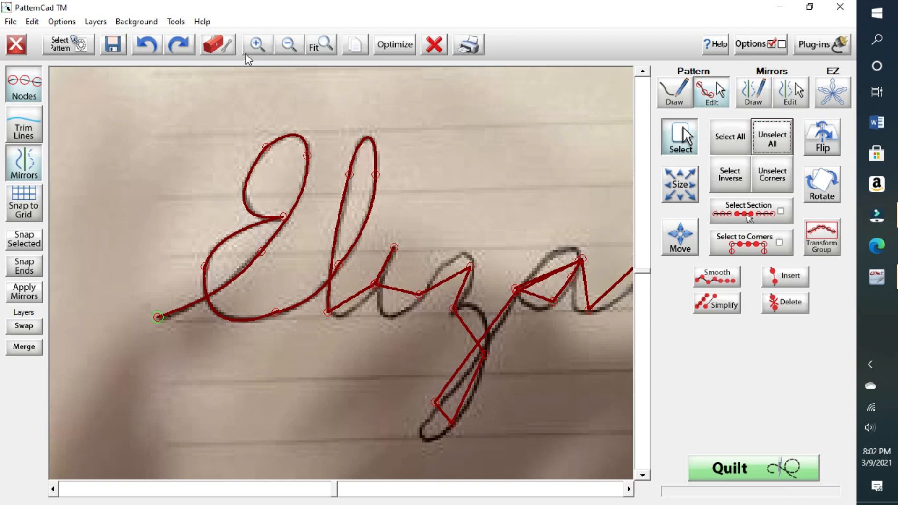
Zoom in on the third letter's junction node and set the PatternCAD handle size to Large in the preferences
left_click_drag(406, 271, 364, 306)
left_click(257, 45)
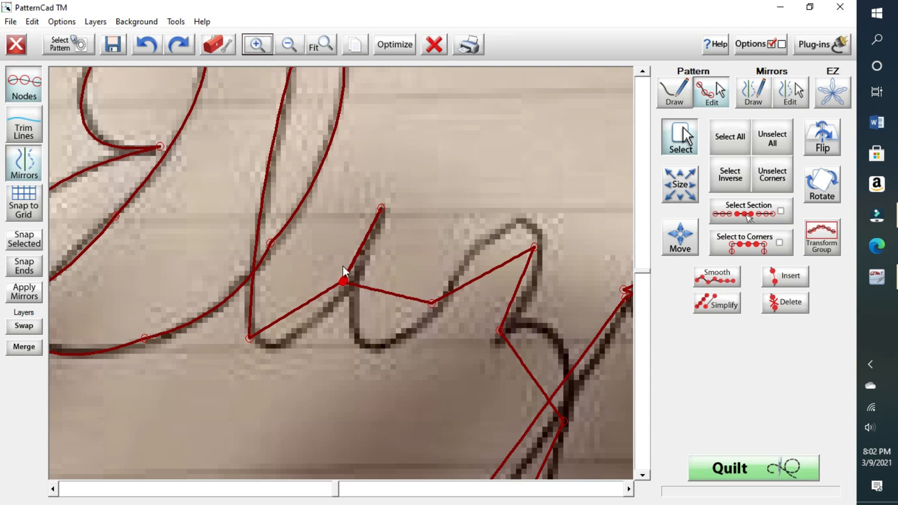
left_click(32, 22)
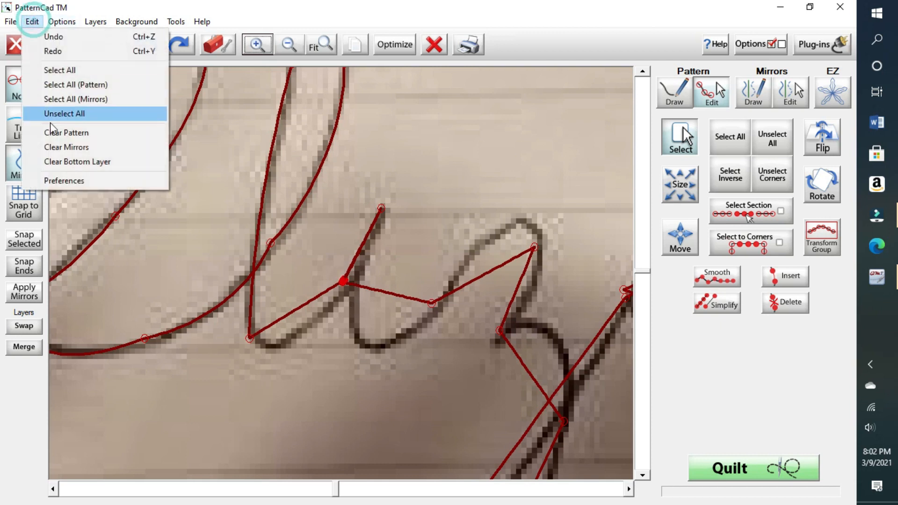
left_click(60, 181)
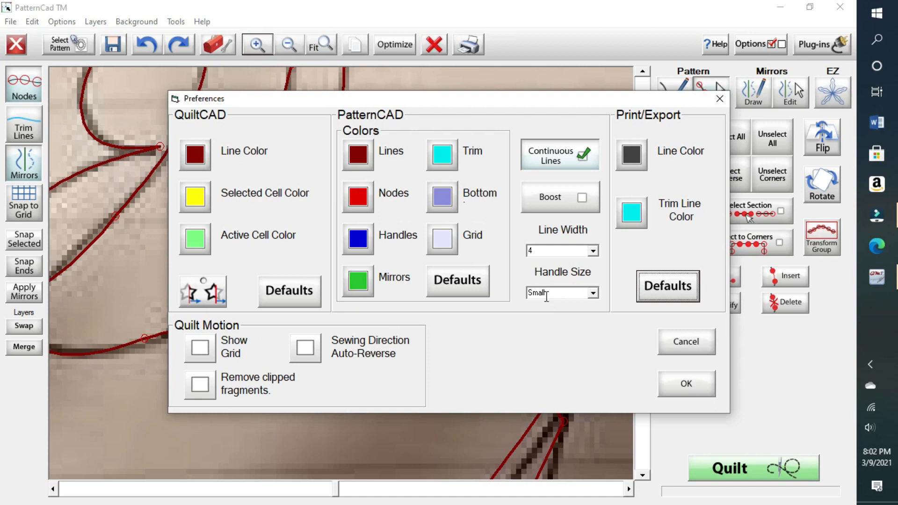
left_click(593, 294)
left_click(572, 317)
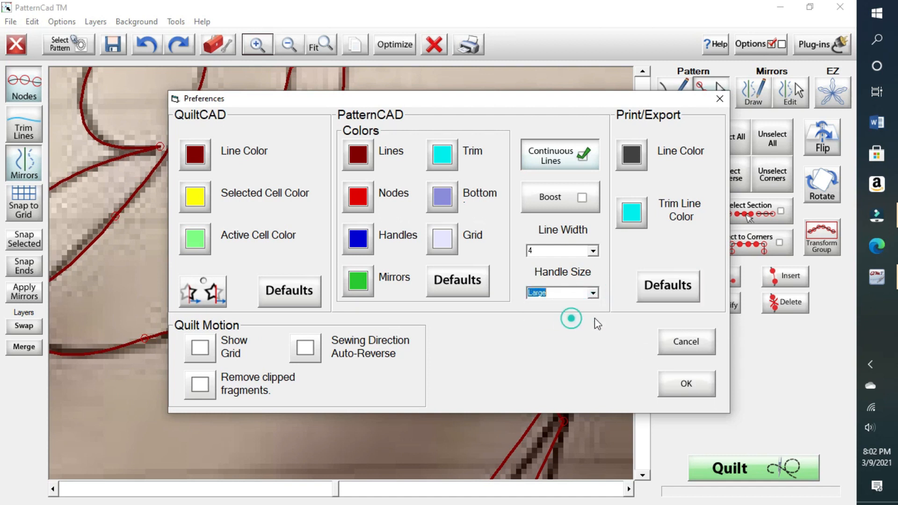
left_click(685, 386)
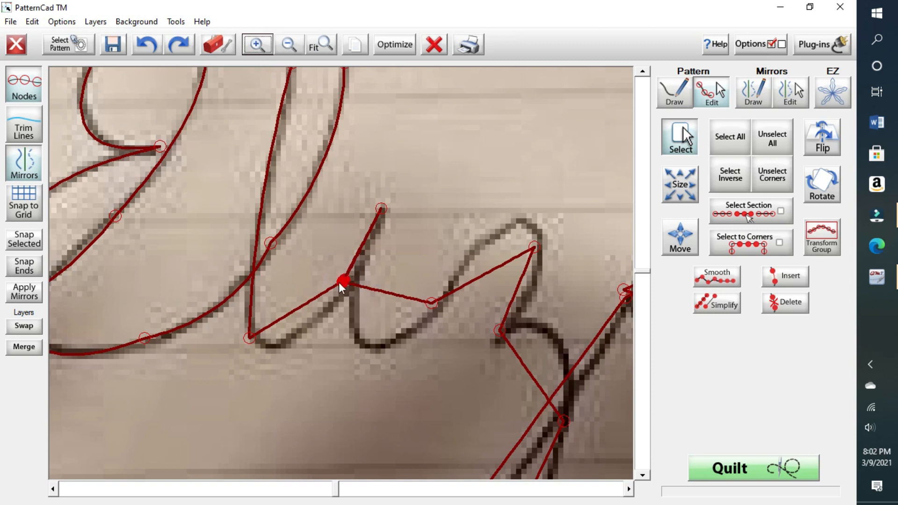
Move the third letter's junction node and its top end node onto the handwritten stroke
left_click(20, 240)
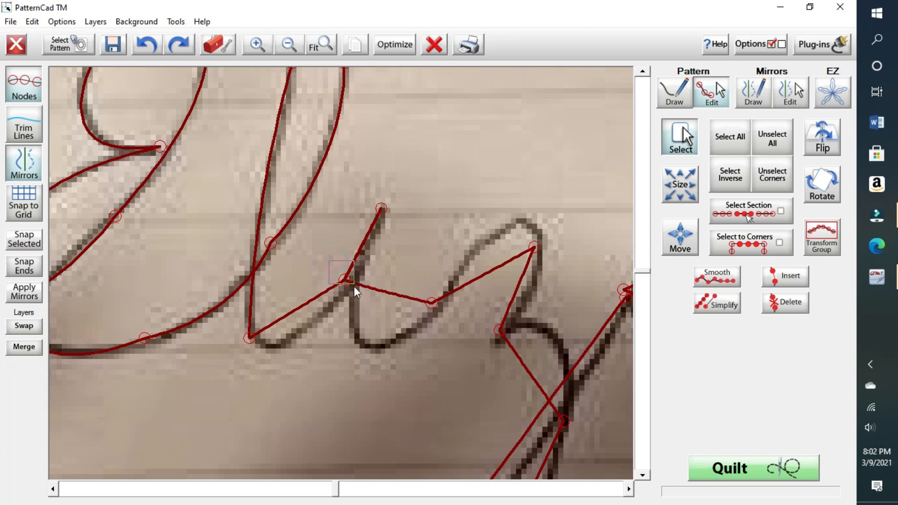
left_click(340, 278)
left_click_drag(344, 279, 351, 287)
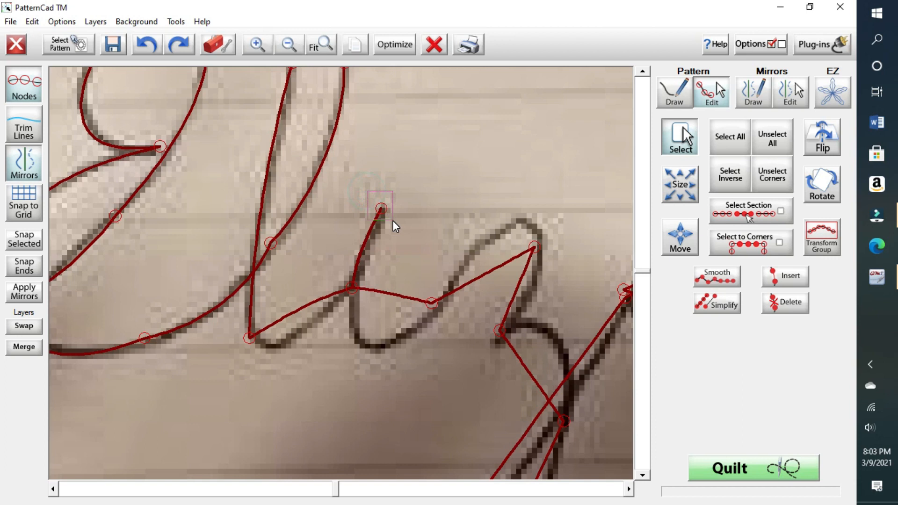
left_click(382, 209)
left_click_drag(384, 208, 386, 209)
Set the line type of the third letter's upper stroke, between the junction and the top node, to Spline
left_click(363, 303)
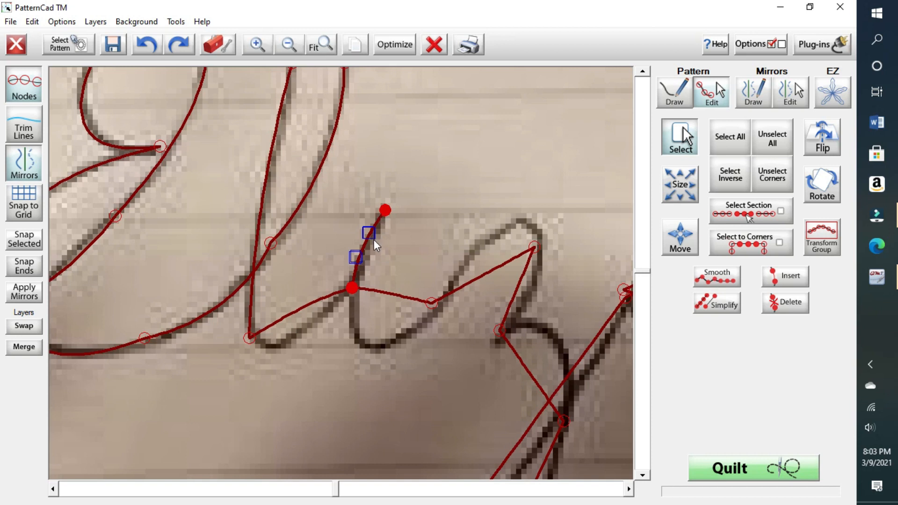
right_click(387, 241)
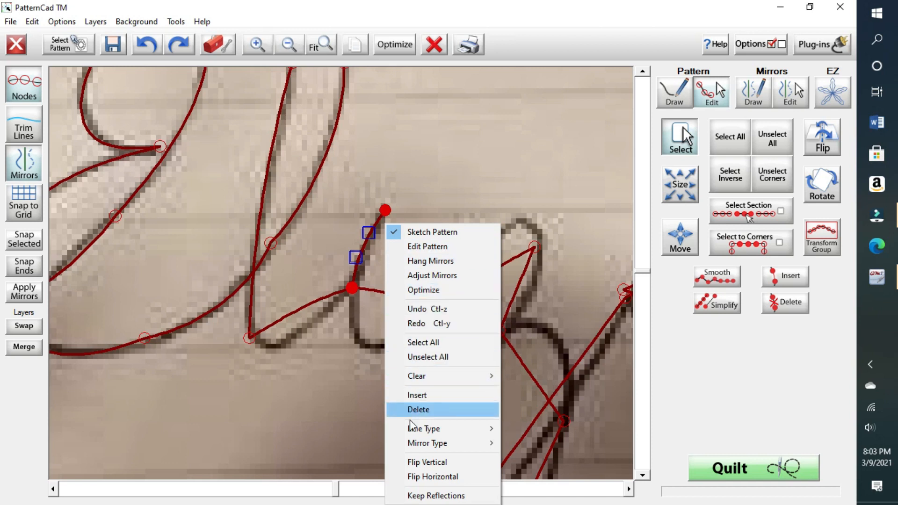
mouse_move(414, 433)
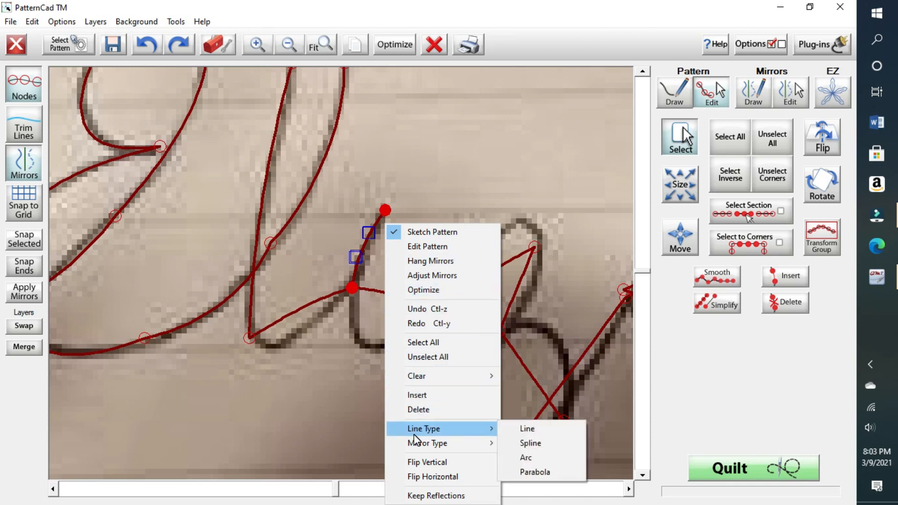
left_click(532, 445)
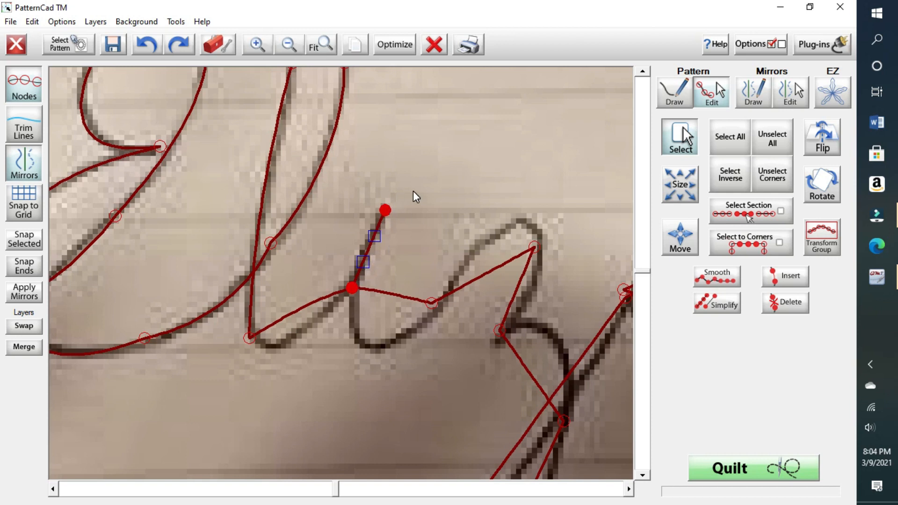
Bend the connecting stroke between the second letter's base and the third letter's junction around the handwritten curve
left_click_drag(412, 192, 366, 221)
left_click_drag(261, 321, 302, 363)
left_click_drag(312, 294, 321, 317)
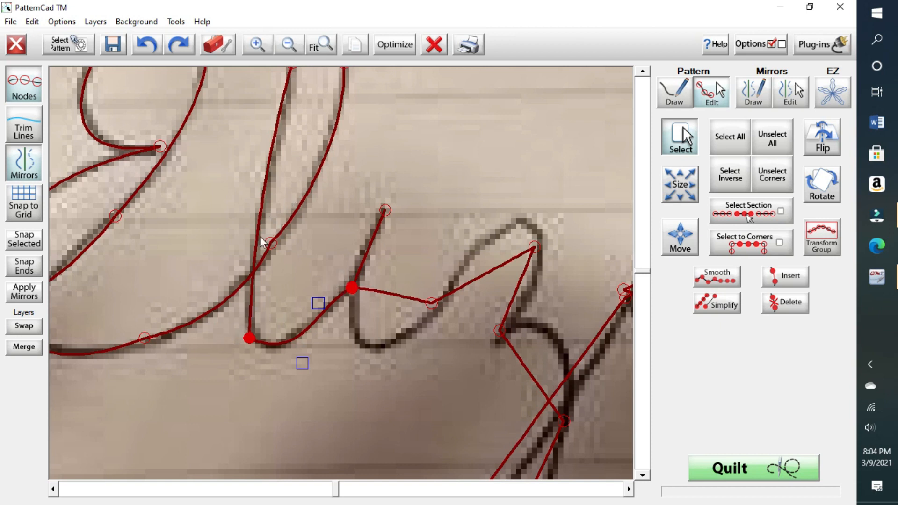
Check the traced path and the second letter's base in the optimization view, and return to the drawing
left_click(395, 44)
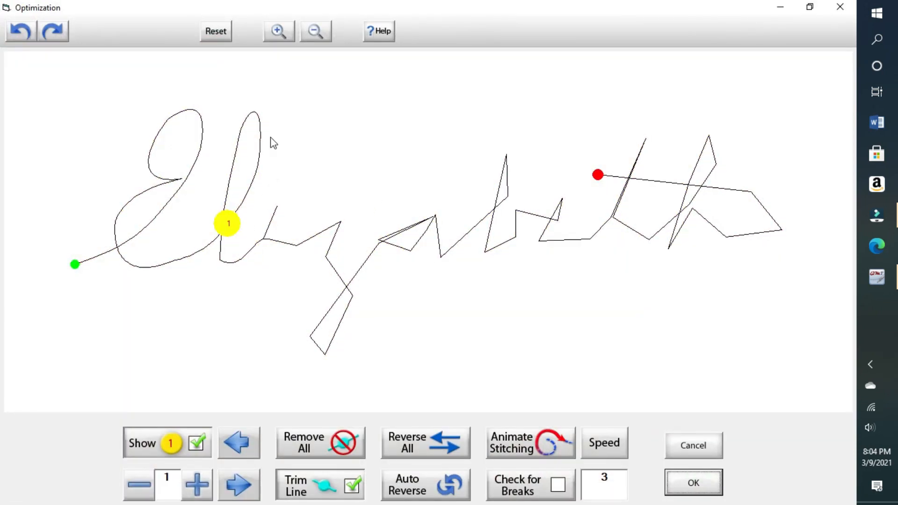
left_click(220, 260)
left_click(693, 486)
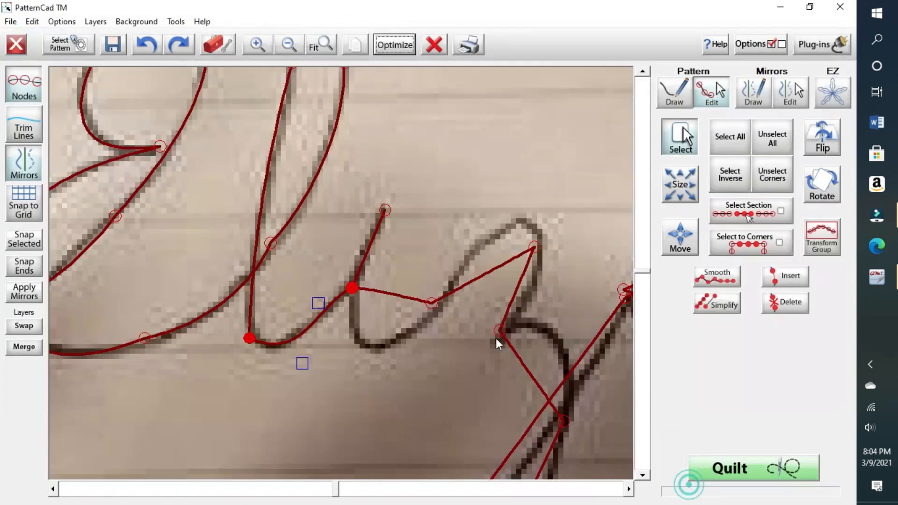
Raise the second letter's base node along its stem and reshape the connecting stroke into a rounder bottom curve
left_click(338, 271)
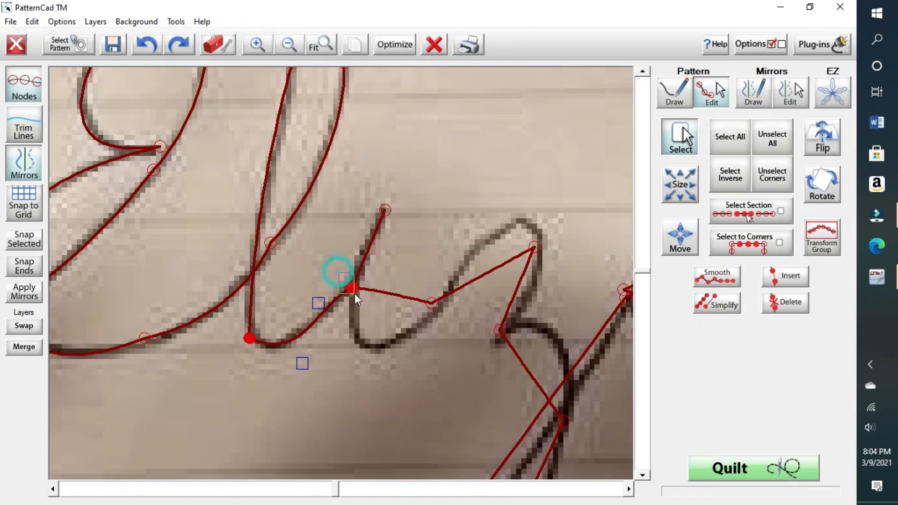
left_click(250, 340)
left_click_drag(248, 340, 251, 309)
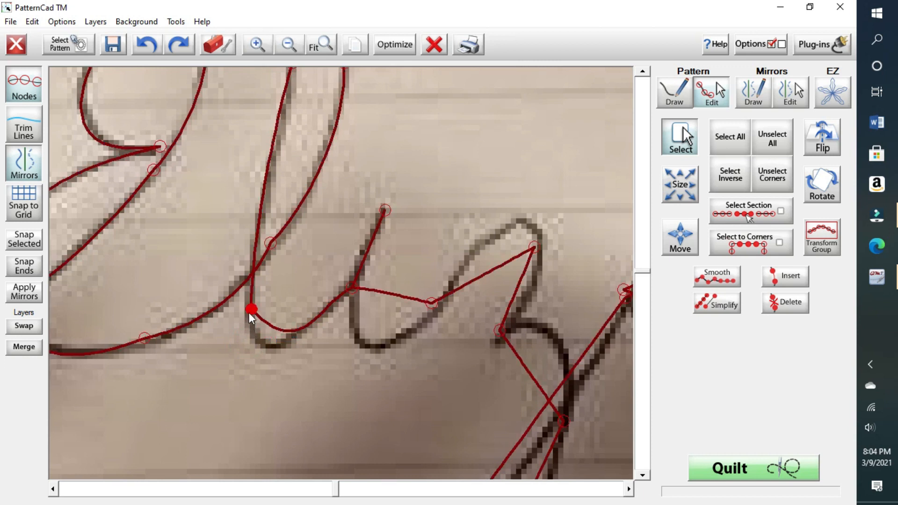
left_click_drag(357, 277, 365, 296)
left_click_drag(299, 366, 248, 392)
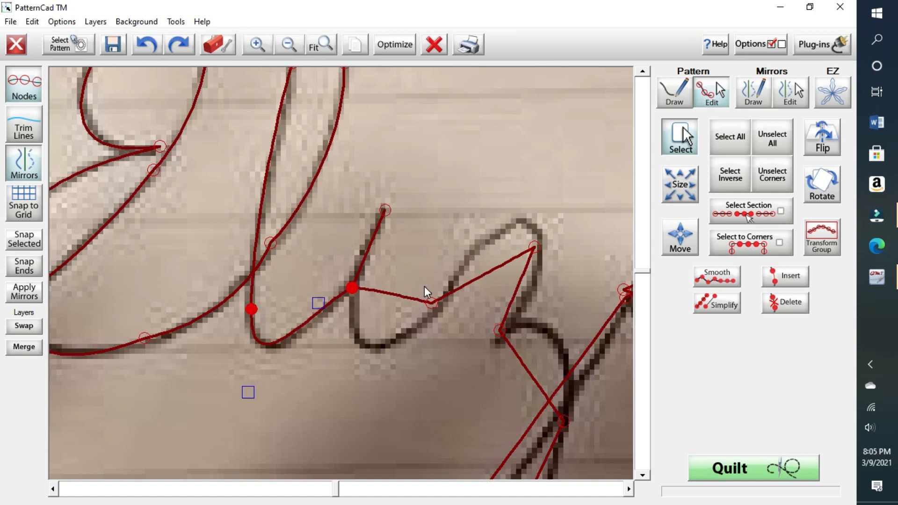
Bend the third letter's bottom curve, from its junction to the node before the fourth letter, onto the handwriting
left_click(431, 301)
left_click_drag(397, 294, 375, 387)
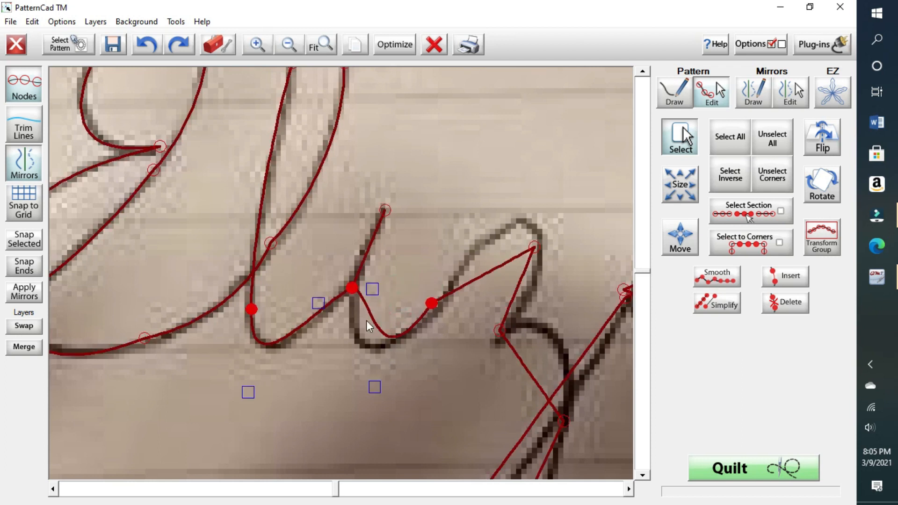
left_click(374, 287)
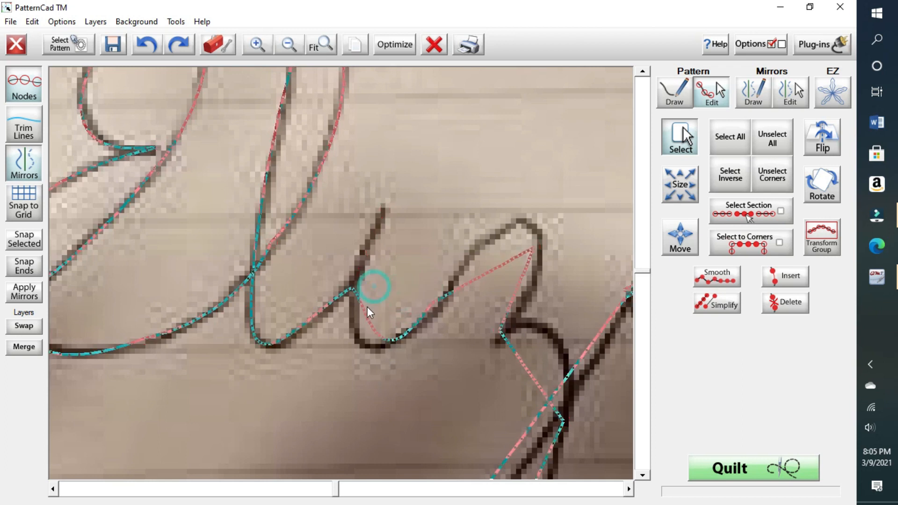
left_click(347, 332)
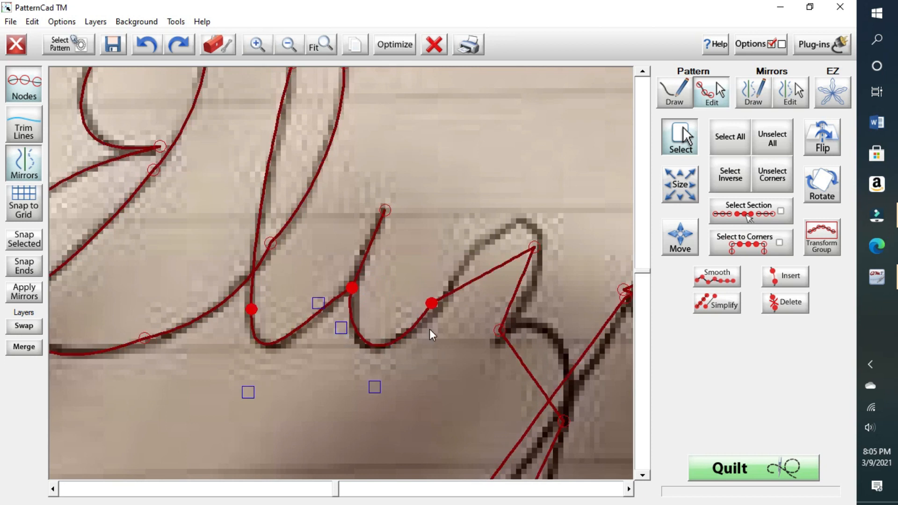
left_click(524, 238)
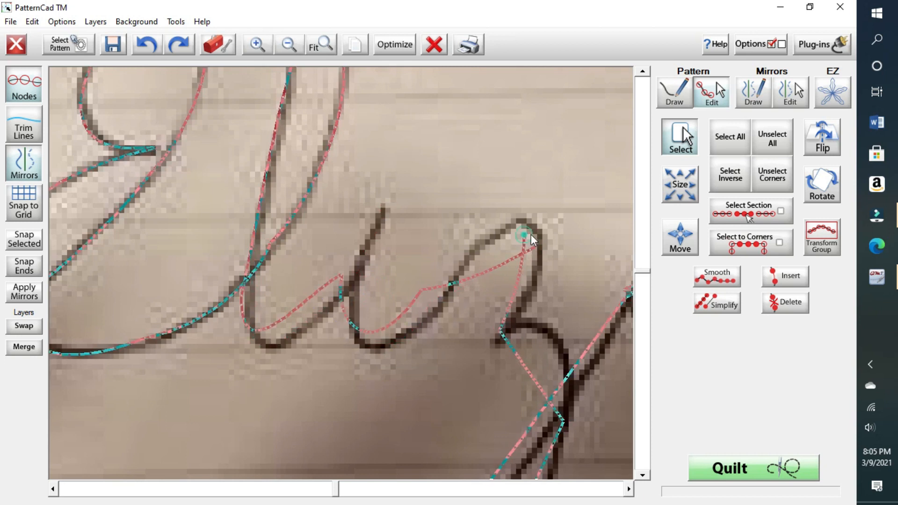
left_click(559, 242)
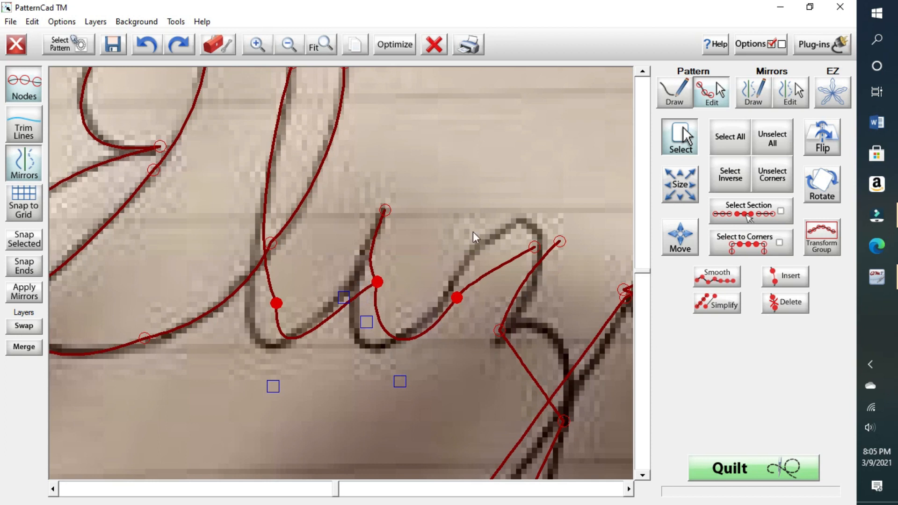
left_click(147, 42)
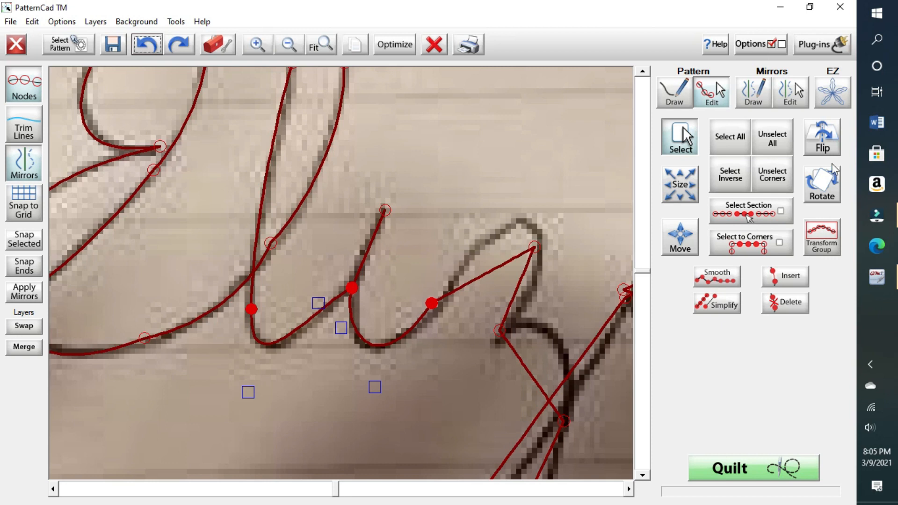
Clear the node selection and move the node between the third and fourth letters onto the handwritten line
left_click(781, 142)
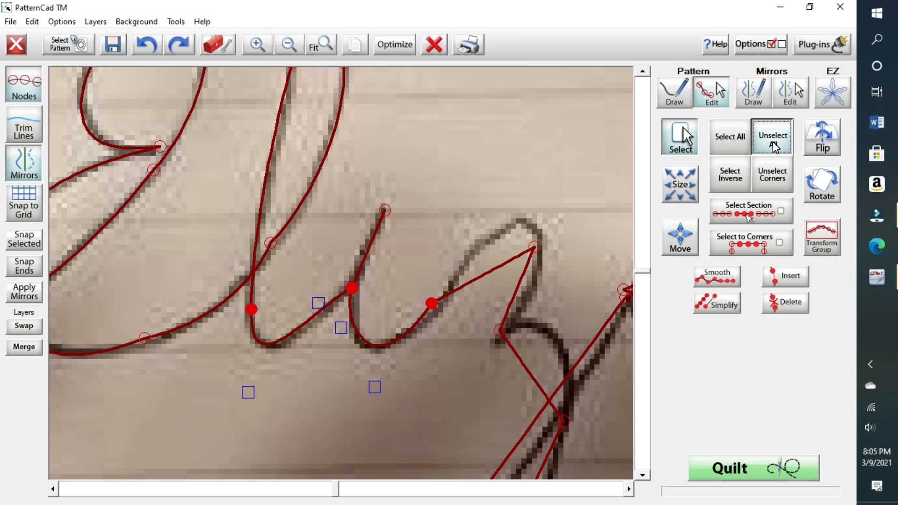
left_click(774, 146)
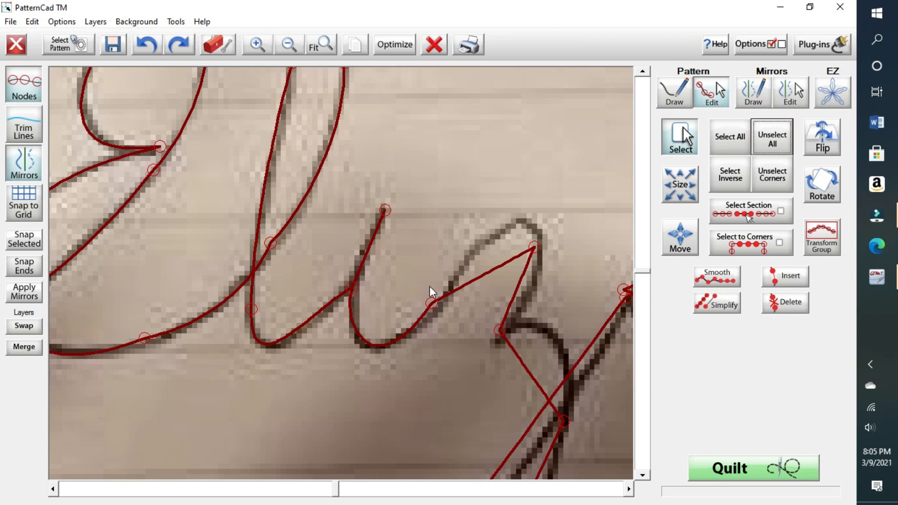
left_click(433, 302)
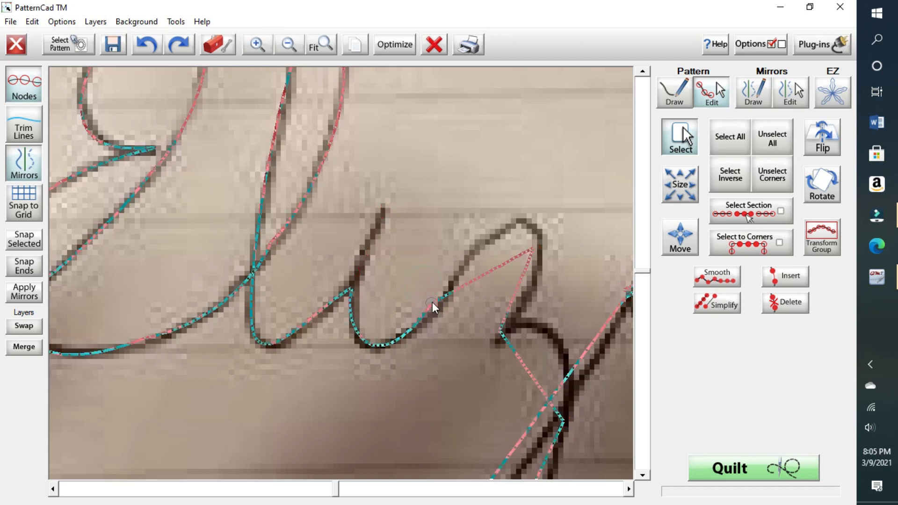
left_click(437, 310)
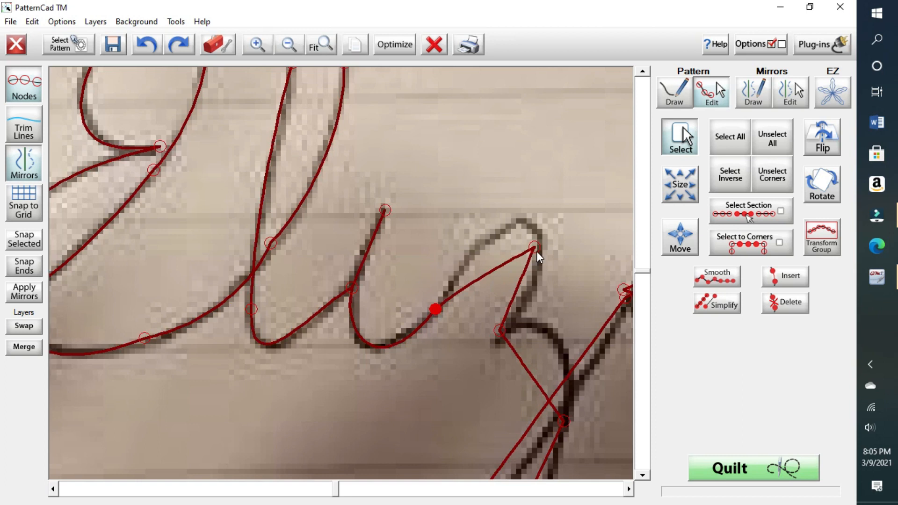
Arch the segment rising to the fourth letter's peak over the handwritten curve, and release its starting node
left_click(532, 243, "shift")
mouse_move(466, 284)
left_mouse_down()
mouse_move(464, 247)
mouse_move(501, 227)
left_mouse_up()
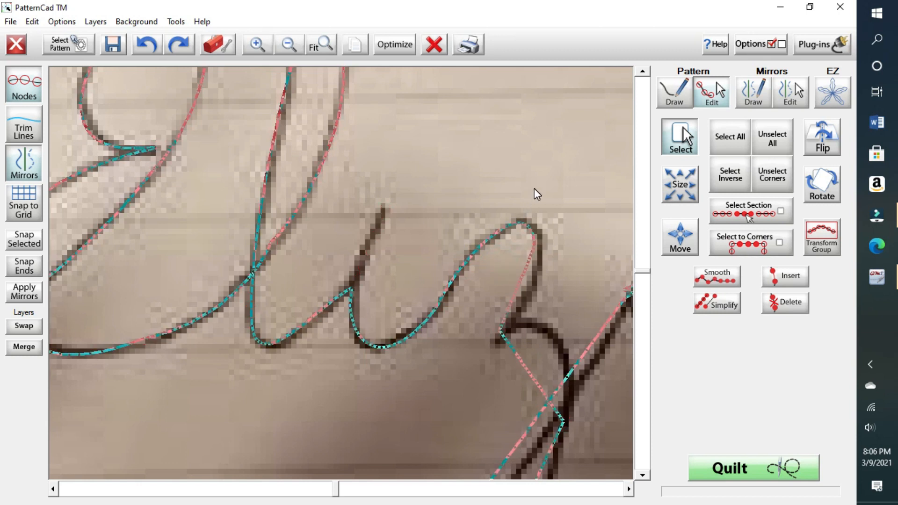
left_click_drag(541, 199, 543, 194)
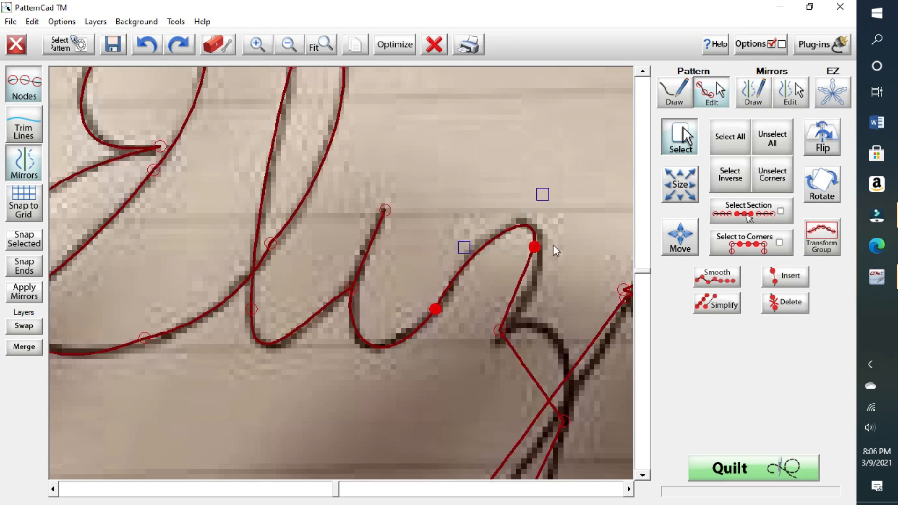
left_click_drag(441, 310, 443, 313)
Move the fourth letter's peak node onto the handwriting and bend the downstroke below it to match
left_click_drag(533, 246, 540, 245)
left_click_drag(483, 319, 508, 355)
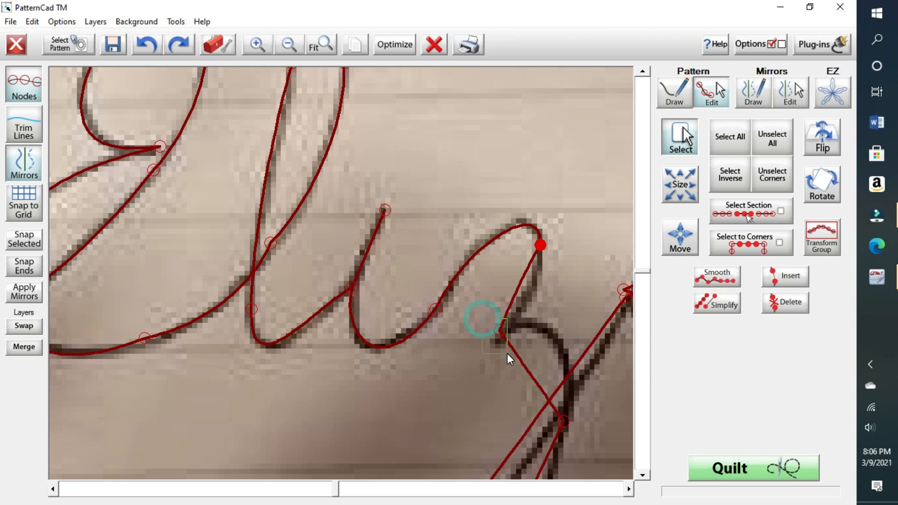
left_click_drag(513, 302, 540, 282)
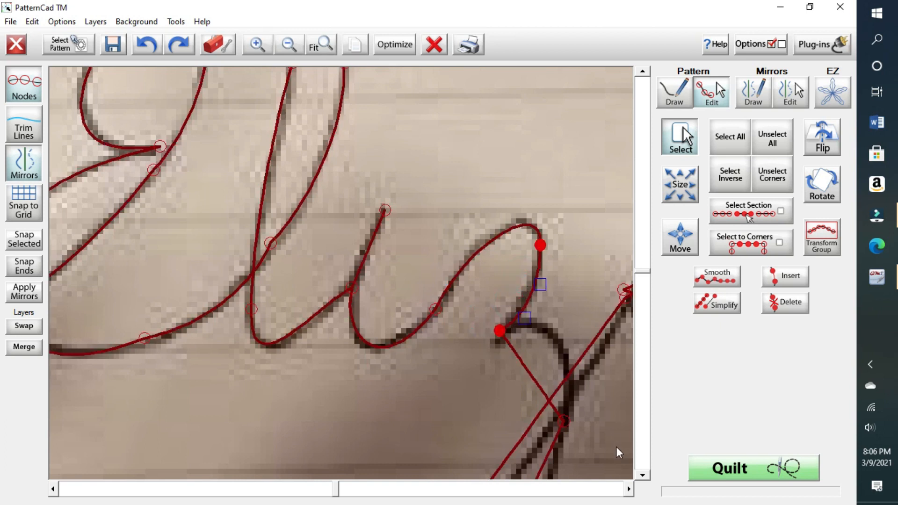
Snap together the overlapping nodes at the left junction of the fifth letter's loop, and those at its upper-right corner
left_click(642, 475)
left_click(642, 474)
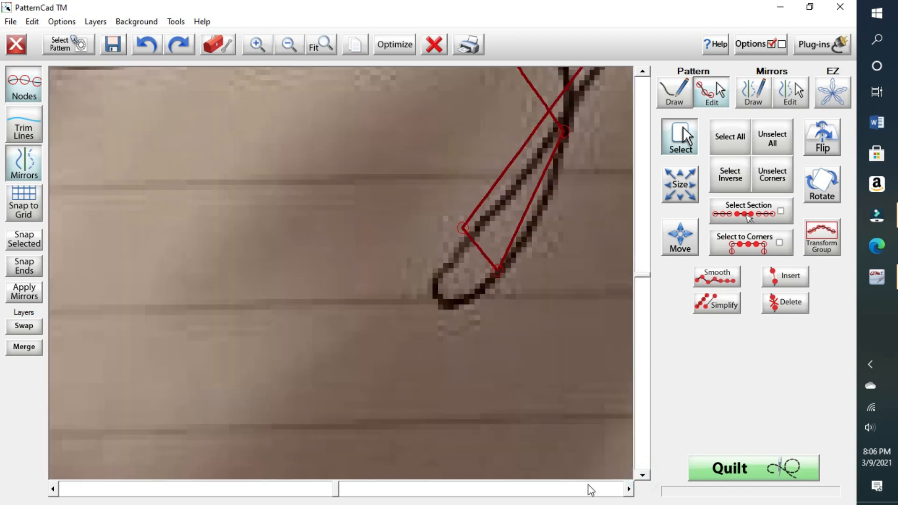
left_click(628, 489)
left_click(628, 489)
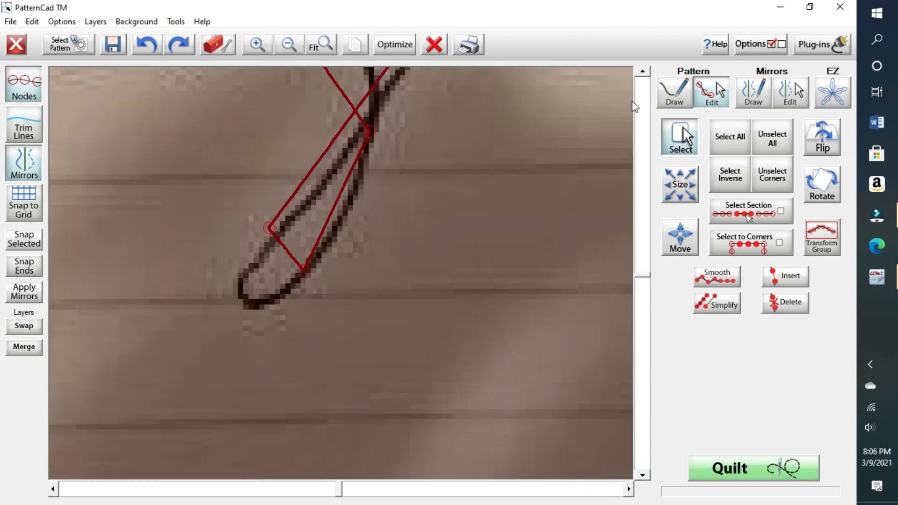
left_click(642, 72)
left_click(642, 71)
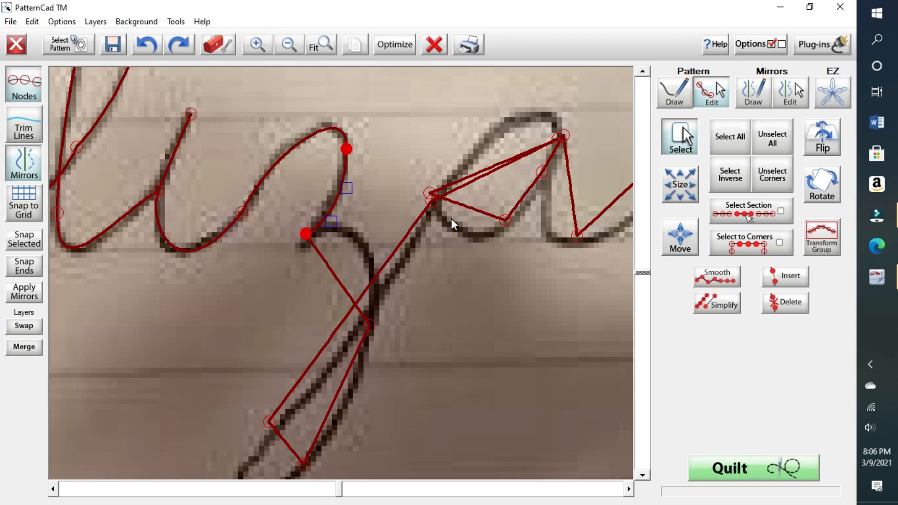
left_click(415, 174)
mouse_move(444, 221)
left_mouse_down()
mouse_move(449, 231)
mouse_move(444, 206)
left_mouse_up()
left_click(773, 139)
left_click(419, 174)
left_click_drag(428, 179, 443, 218)
left_click(32, 240)
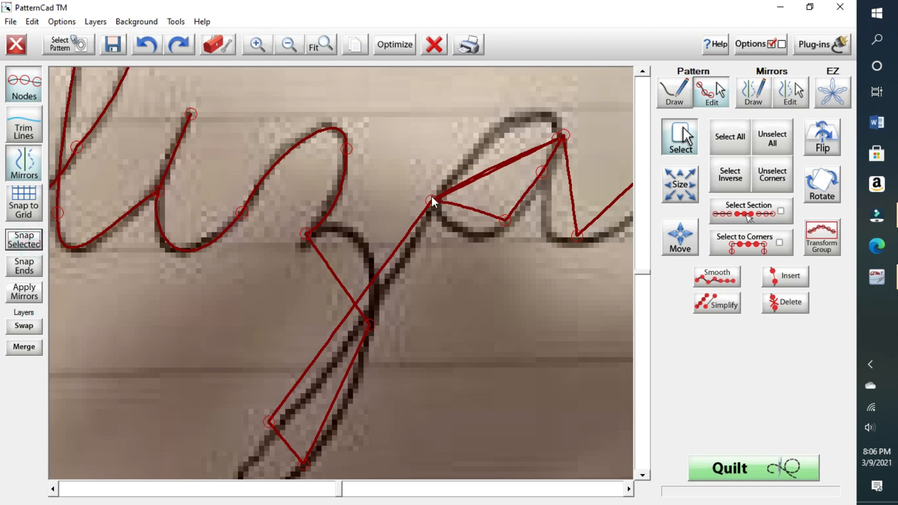
left_click_drag(548, 118, 577, 147)
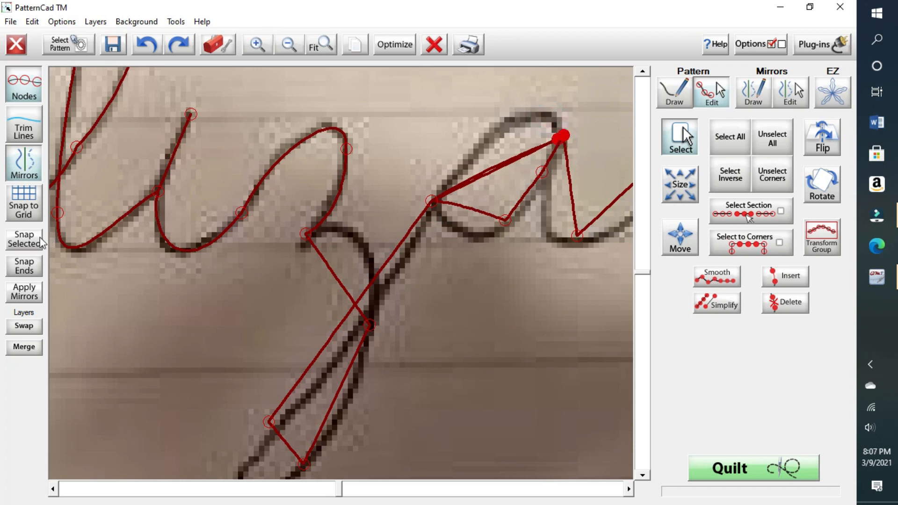
left_click(29, 244)
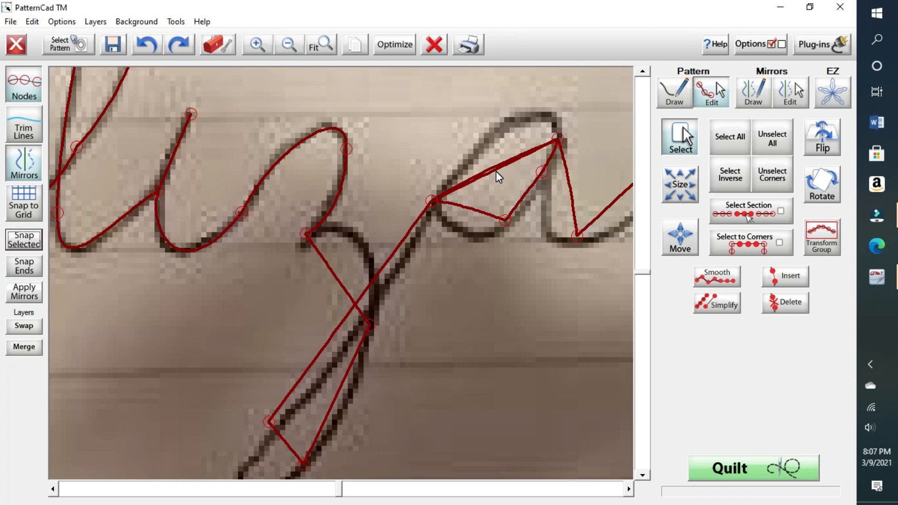
Try to convert the top segment of the fifth letter's loop to a spline and bend it onto the handwriting
left_click(433, 200)
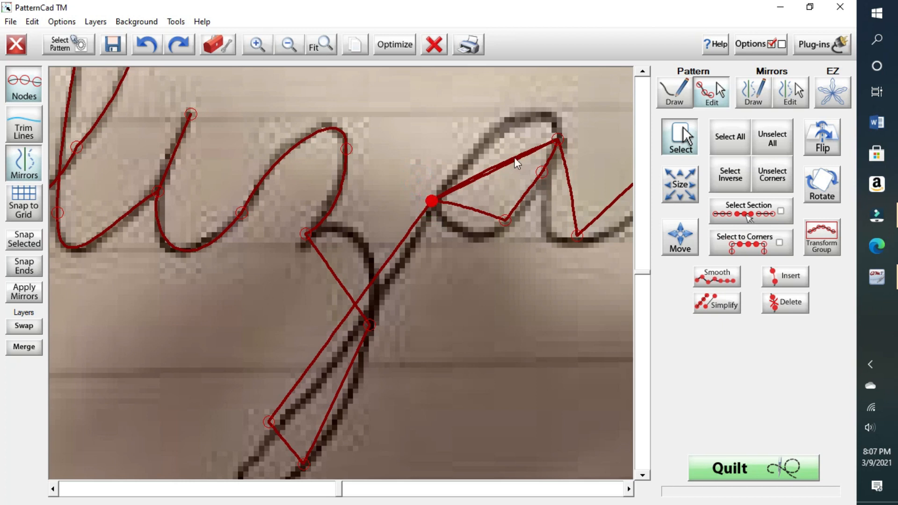
left_click(557, 139)
right_click(498, 171)
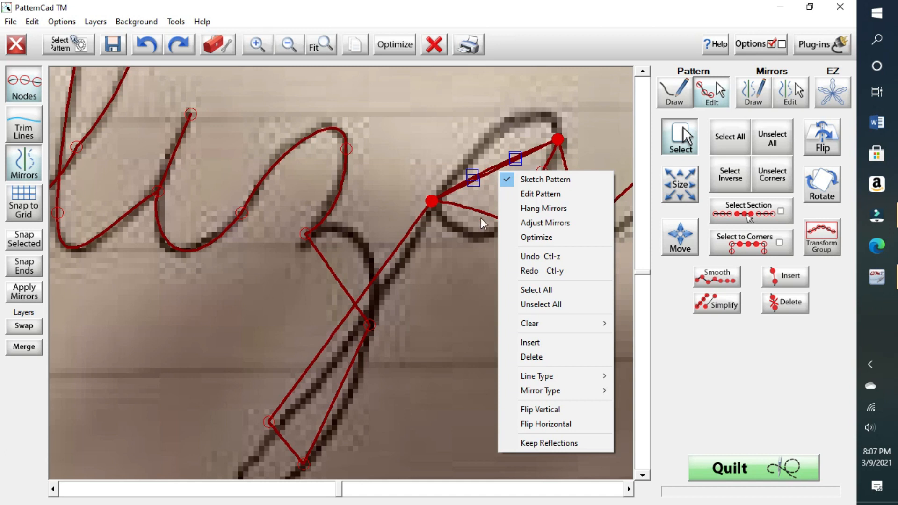
mouse_move(521, 378)
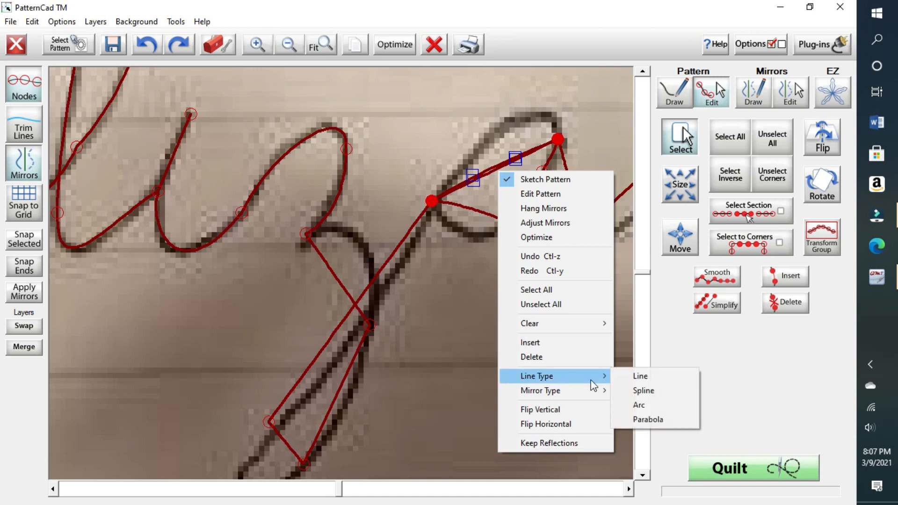
left_click(657, 397)
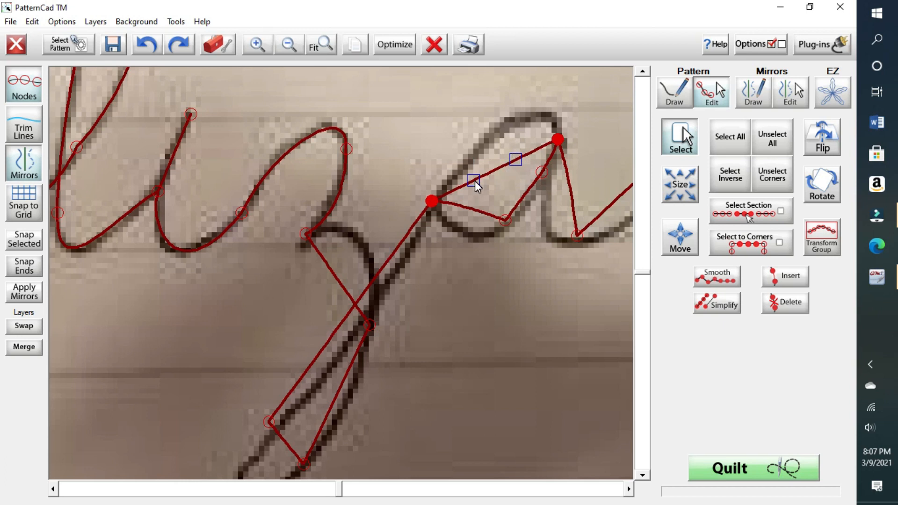
left_click_drag(474, 181, 470, 148)
left_click(148, 45)
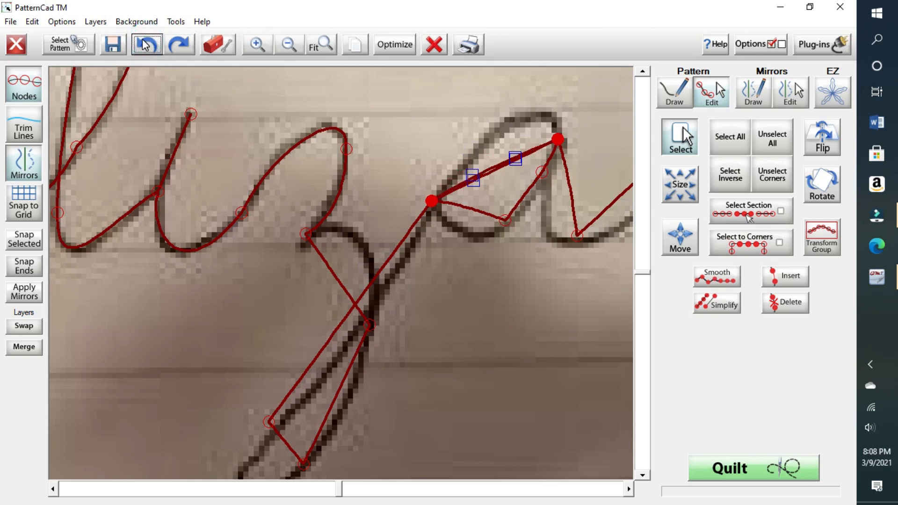
Set the line type of the fifth letter's top segment to Spline and arch it over the handwritten curve
right_click(501, 162)
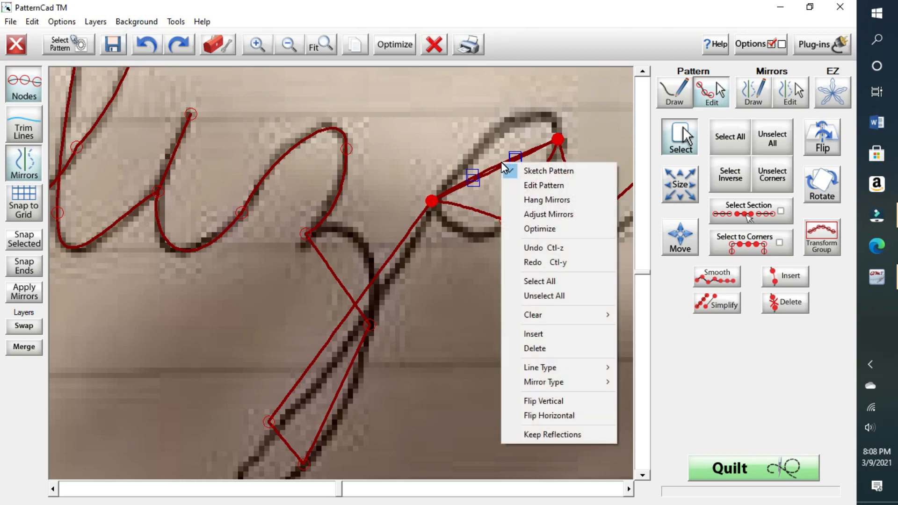
mouse_move(558, 368)
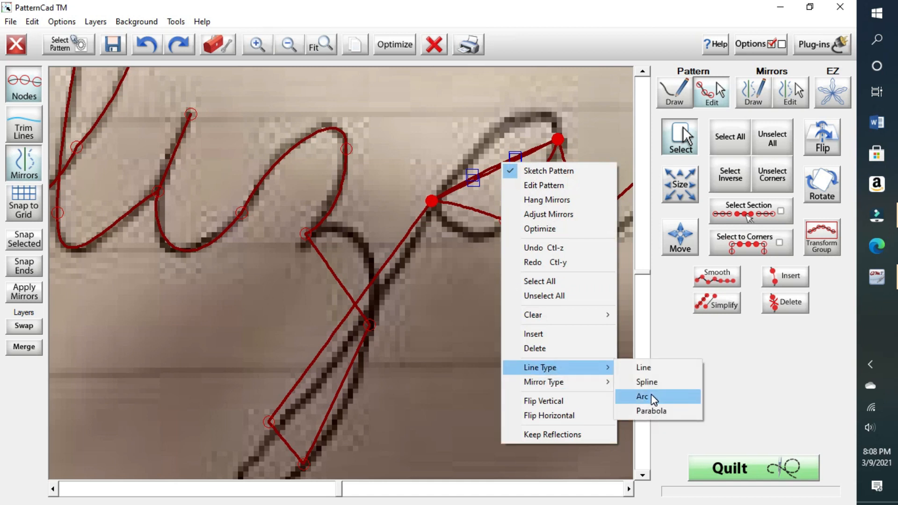
left_click(654, 382)
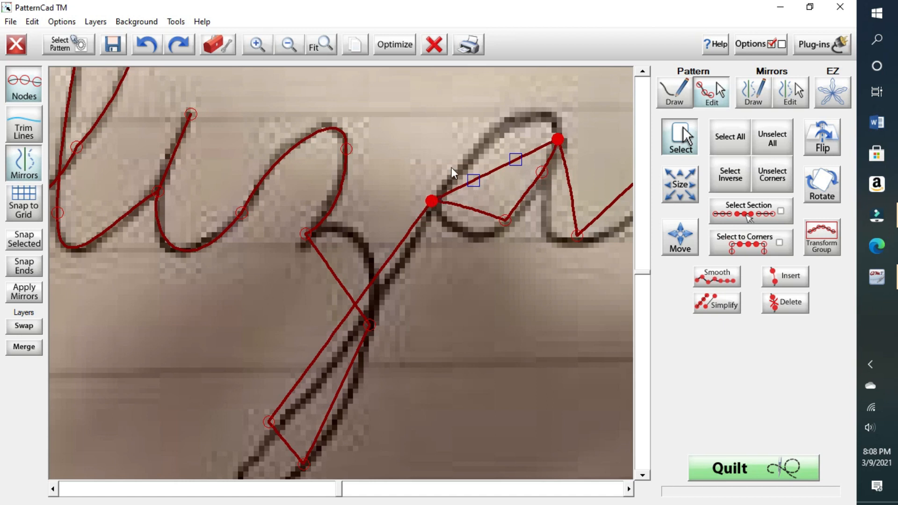
left_click_drag(484, 182, 485, 183)
left_click_drag(510, 139, 531, 114)
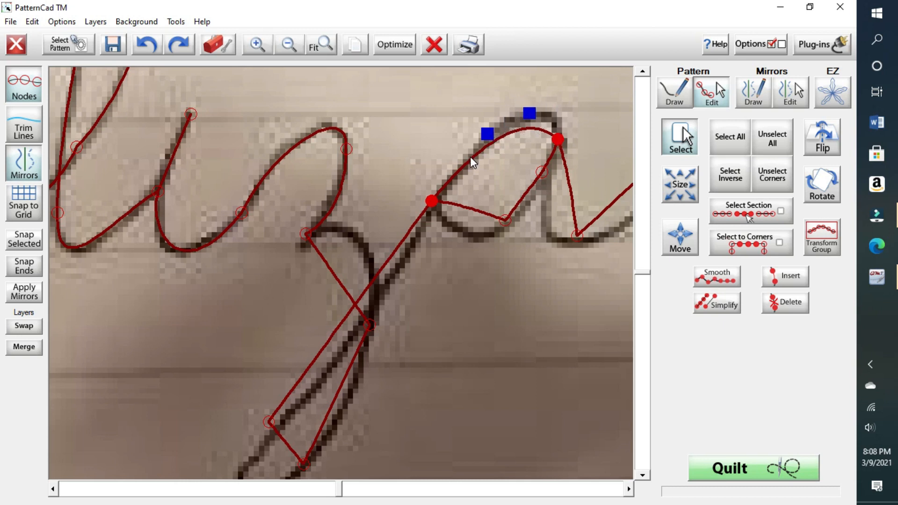
left_click_drag(532, 113, 543, 93)
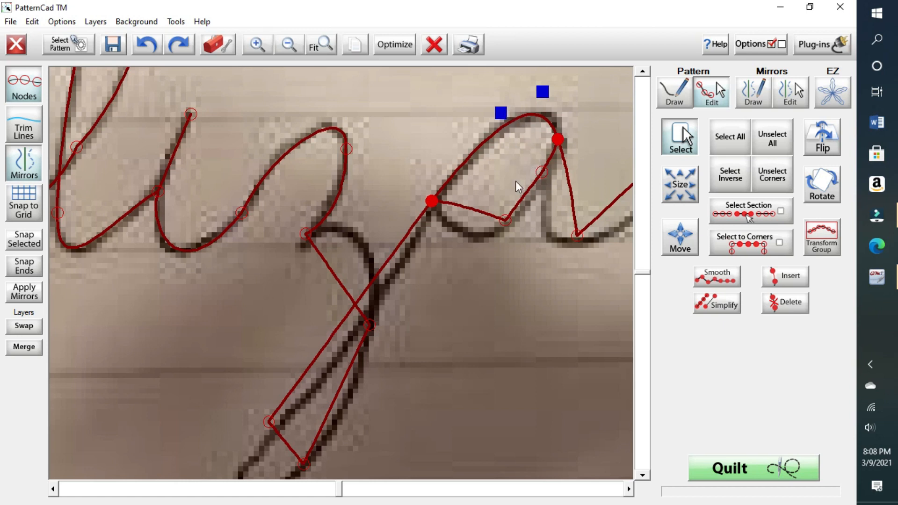
Try to bend the short segment below the fifth letter's upper-right node onto the handwriting, and undo the change
left_click(557, 185)
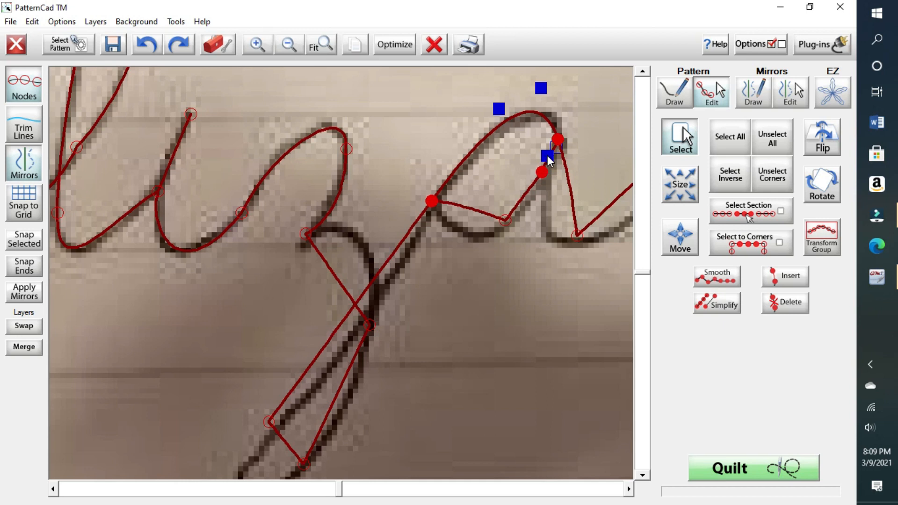
left_click_drag(547, 155, 557, 200)
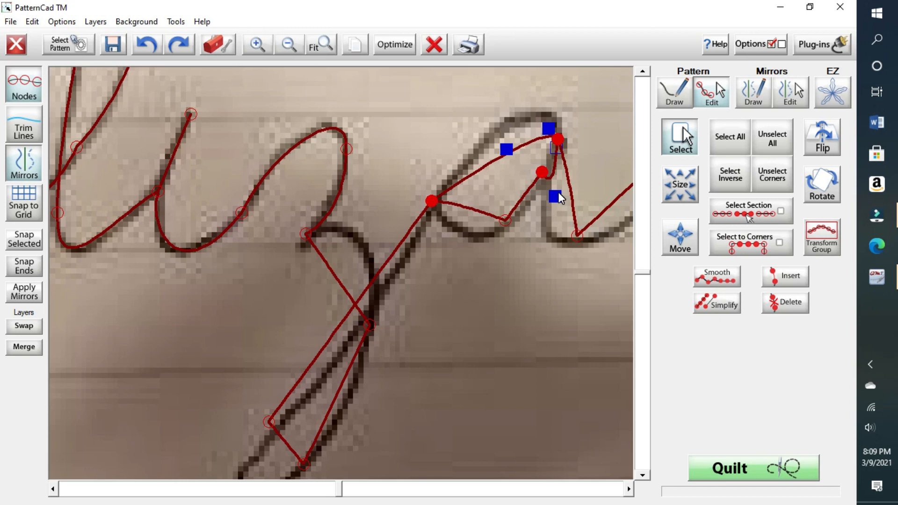
left_click(558, 192)
left_click(548, 159)
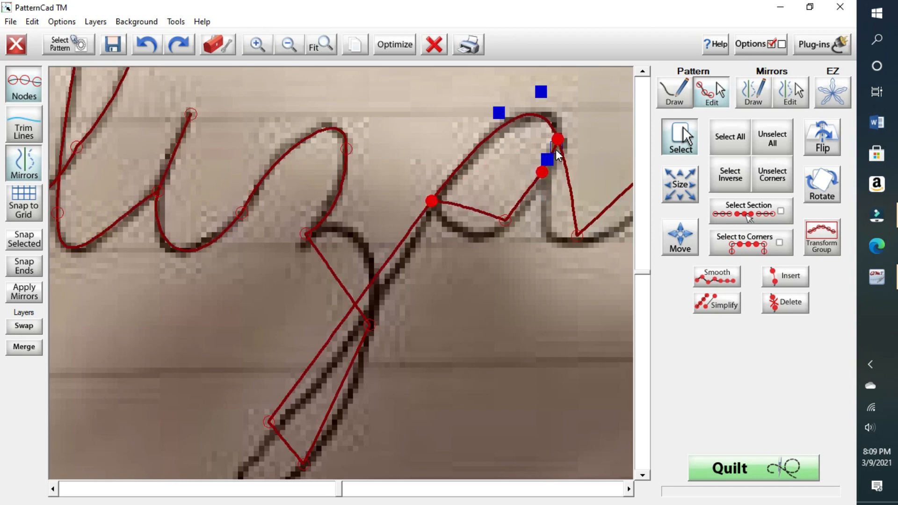
left_click_drag(557, 154, 566, 201)
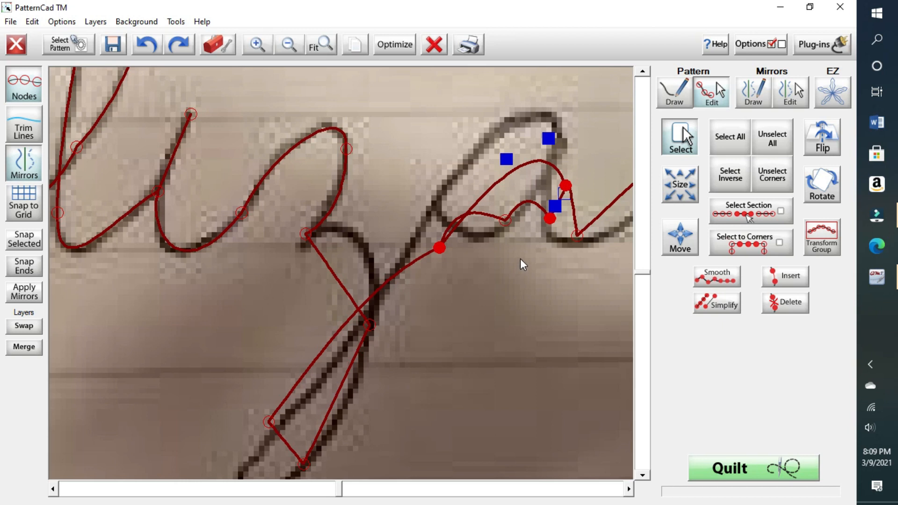
left_click(150, 46)
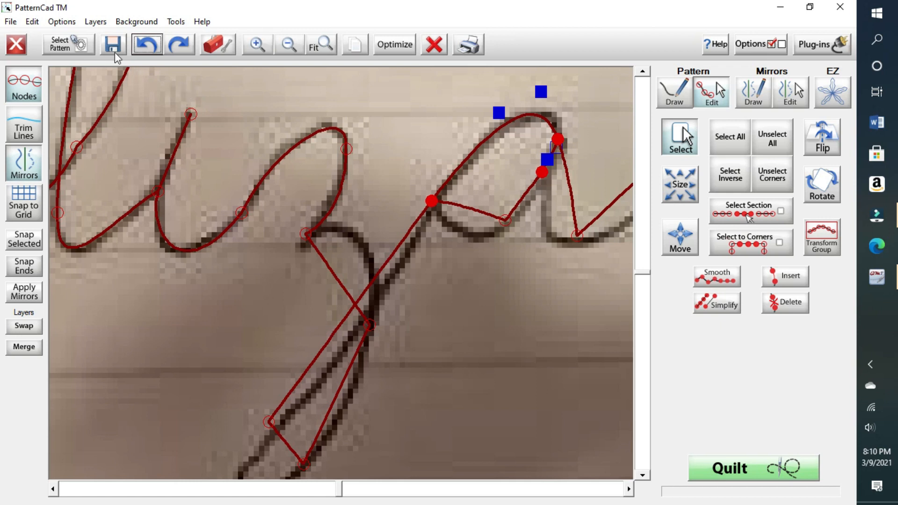
Save the pattern as signature1 in the Continuous Line patterns folder
left_click(11, 22)
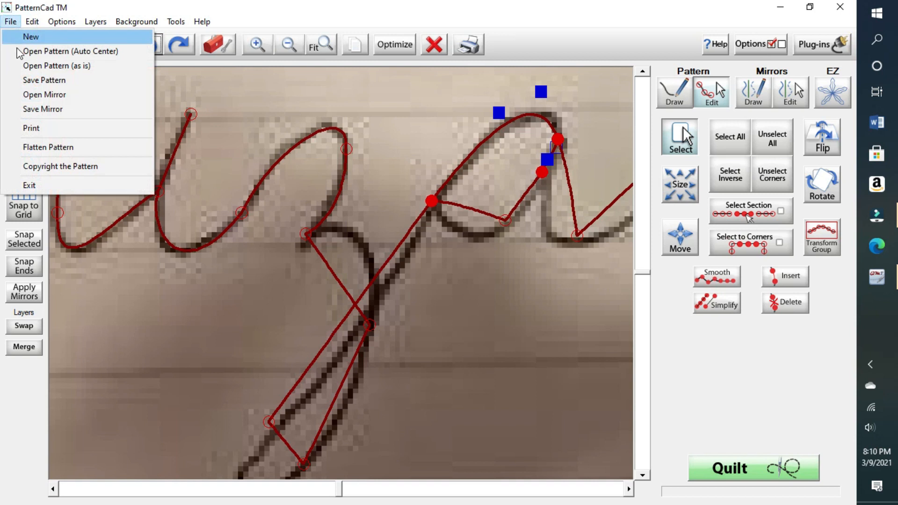
left_click(53, 79)
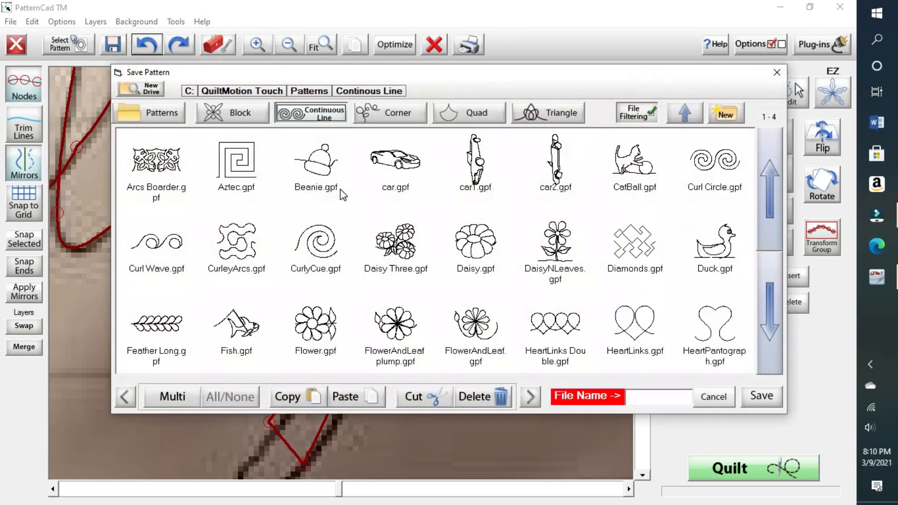
left_click(669, 400)
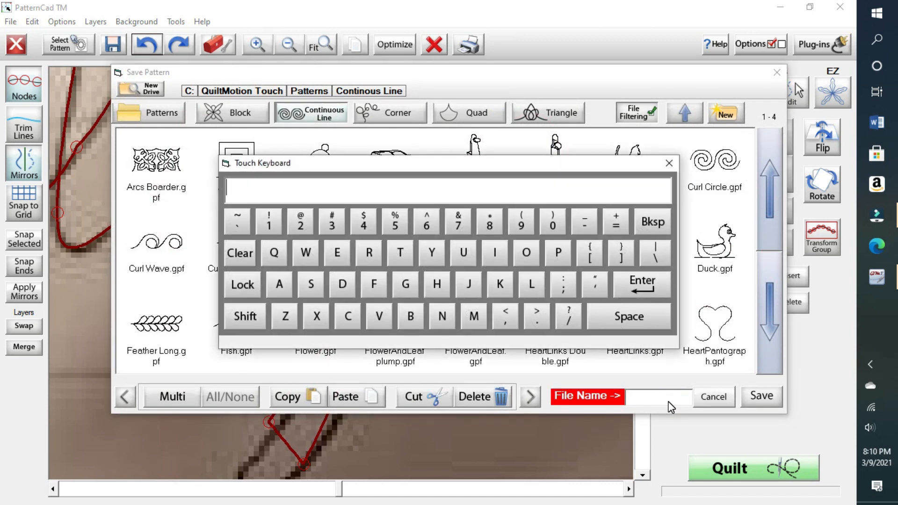
type("signature")
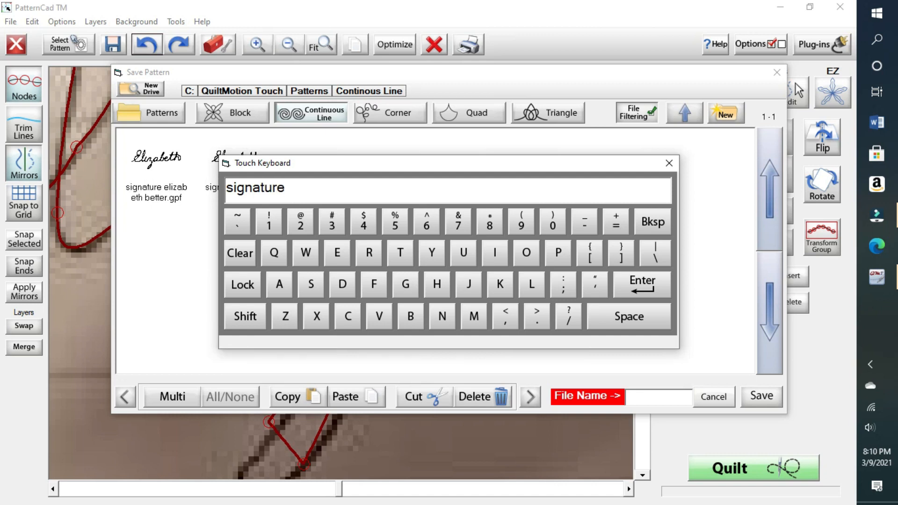
type("1")
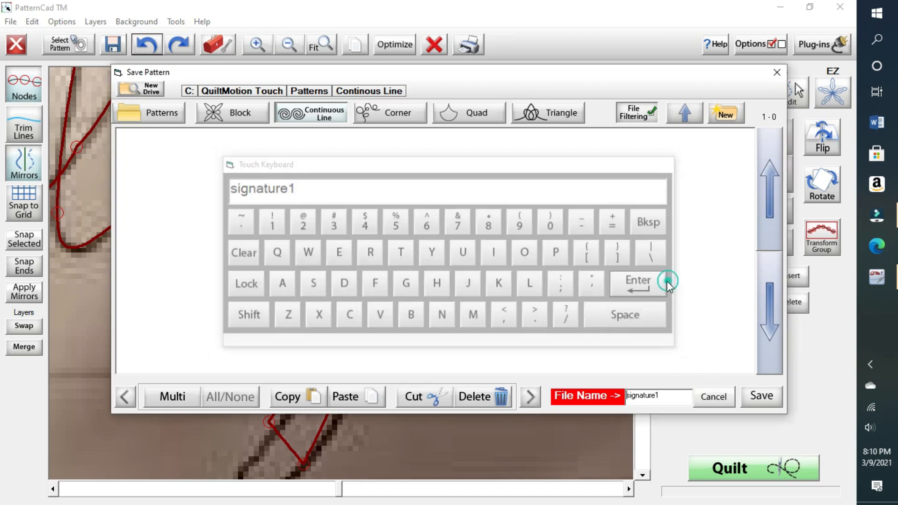
left_click(667, 283)
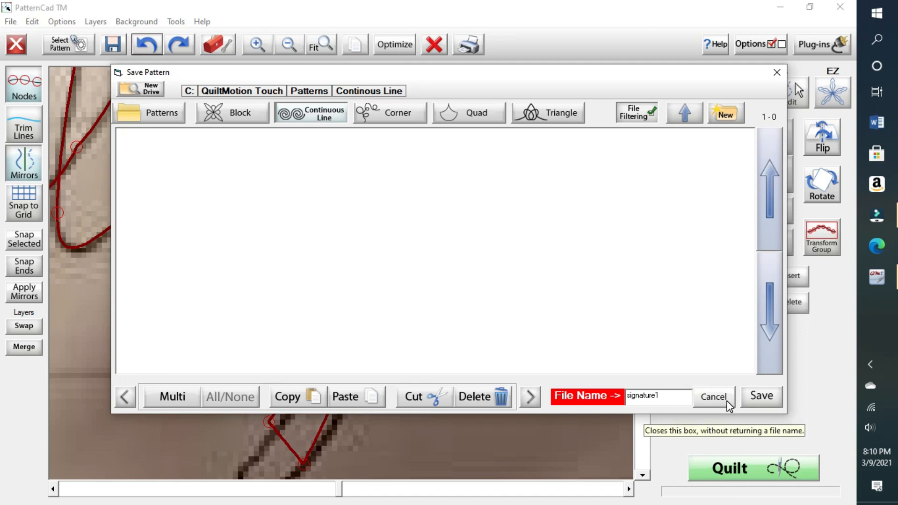
left_click(762, 398)
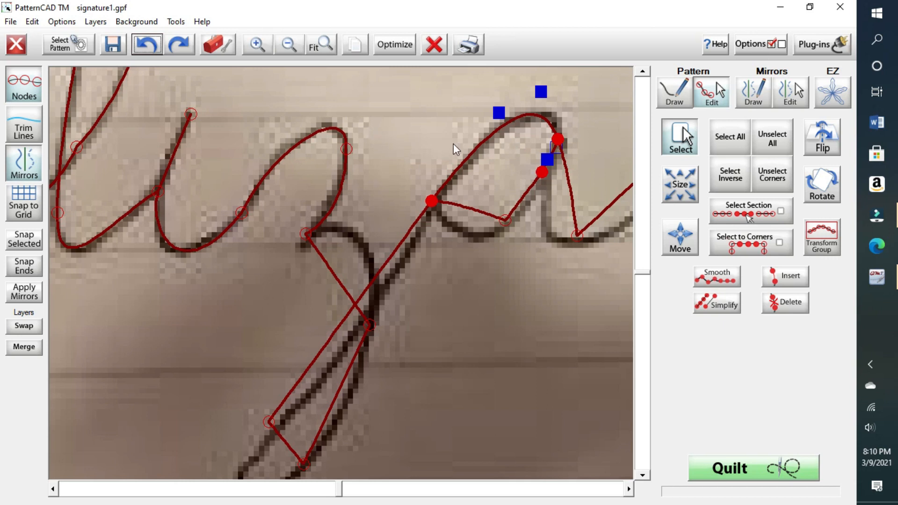
Try to reposition the node just below the fifth letter's upper-right corner, and undo the move
left_click(536, 146)
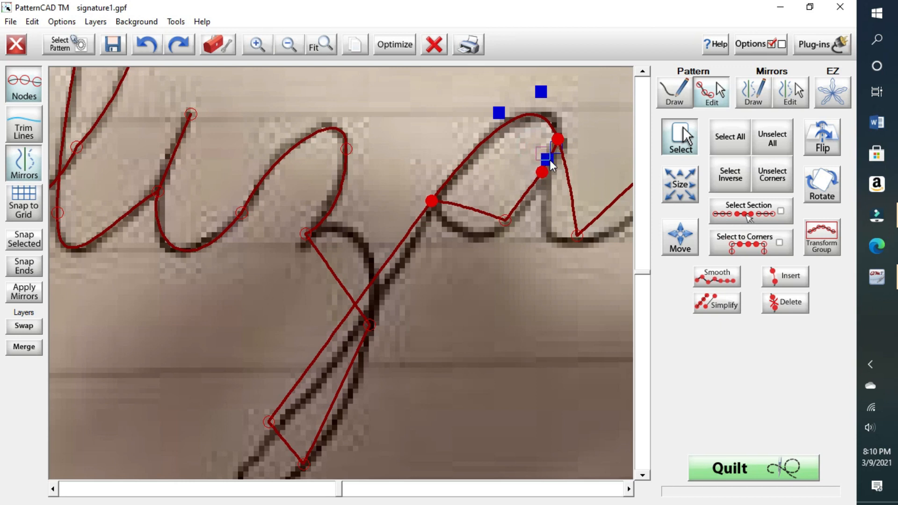
left_click(551, 162)
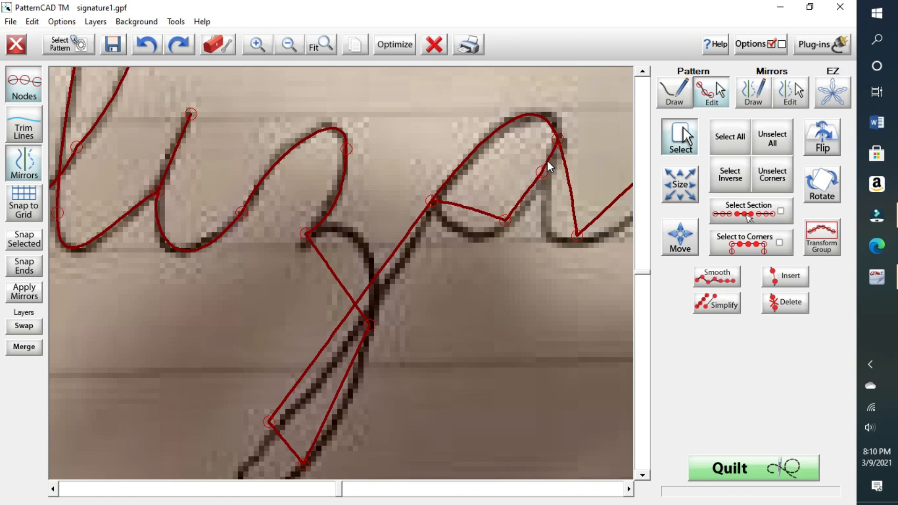
left_click(531, 164)
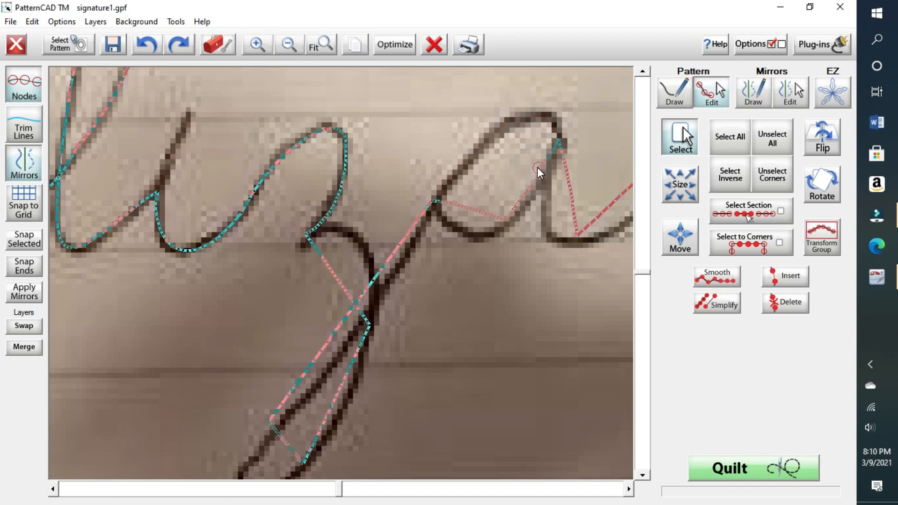
left_click(538, 167)
left_click(150, 46)
Move the upper-right node of the fifth letter and the node below it onto the handwriting, and clear the node selection
left_click_drag(518, 162, 552, 178)
left_click_drag(581, 121, 549, 162)
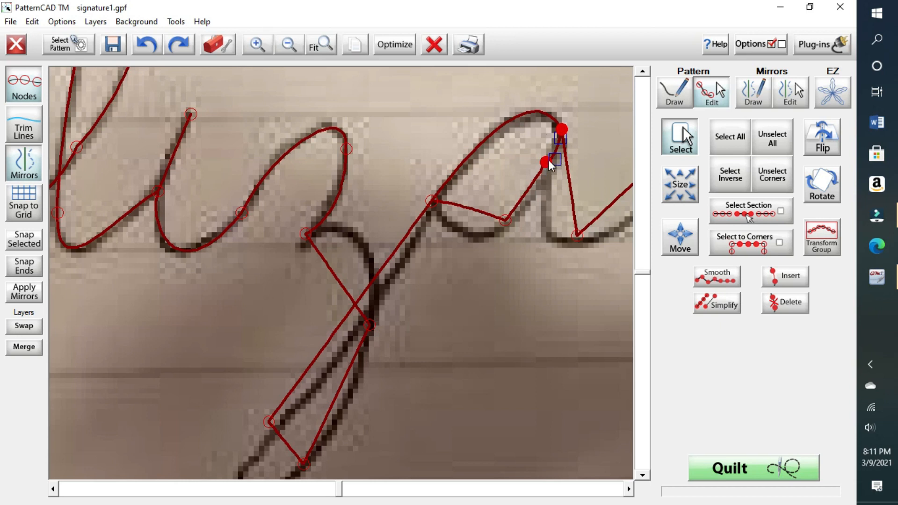
left_click(774, 137)
left_click_drag(537, 153, 545, 162)
left_click(146, 45)
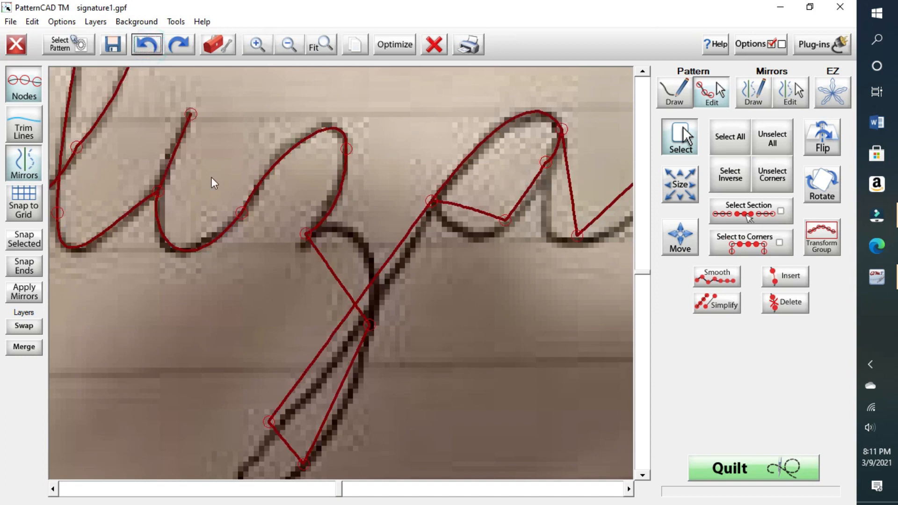
Set the PatternCAD handle size to Small in the preferences and accept the change
left_click(31, 21)
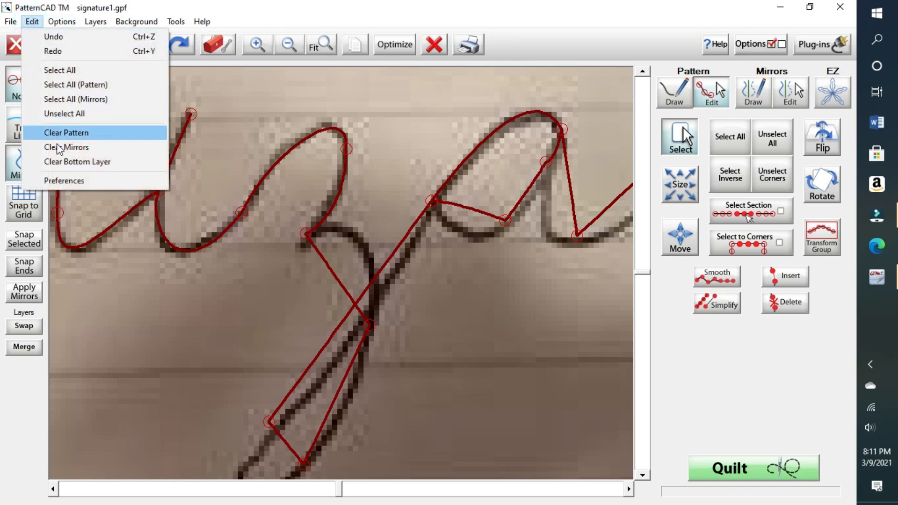
left_click(64, 180)
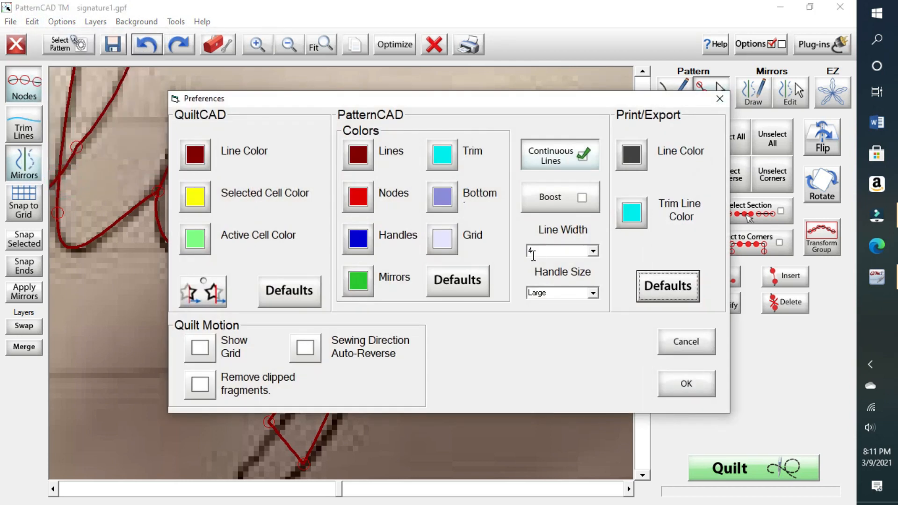
left_click(593, 293)
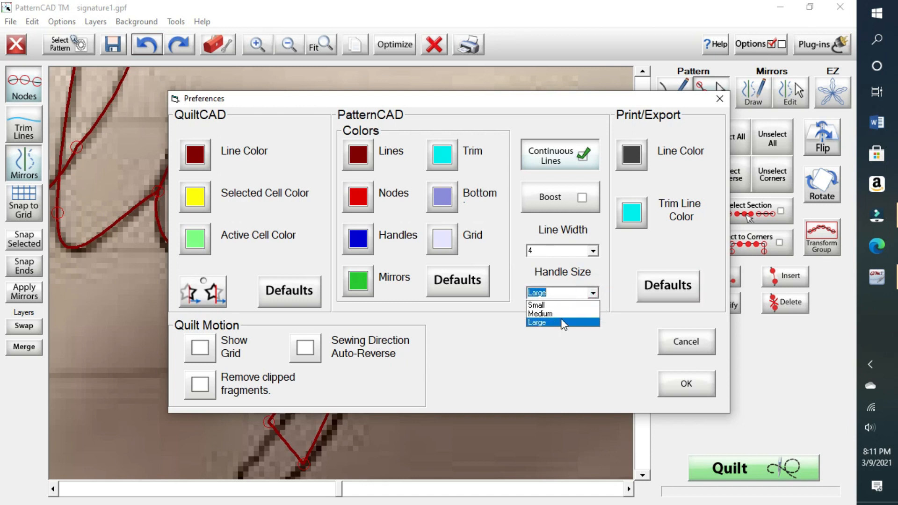
left_click(561, 305)
left_click(684, 383)
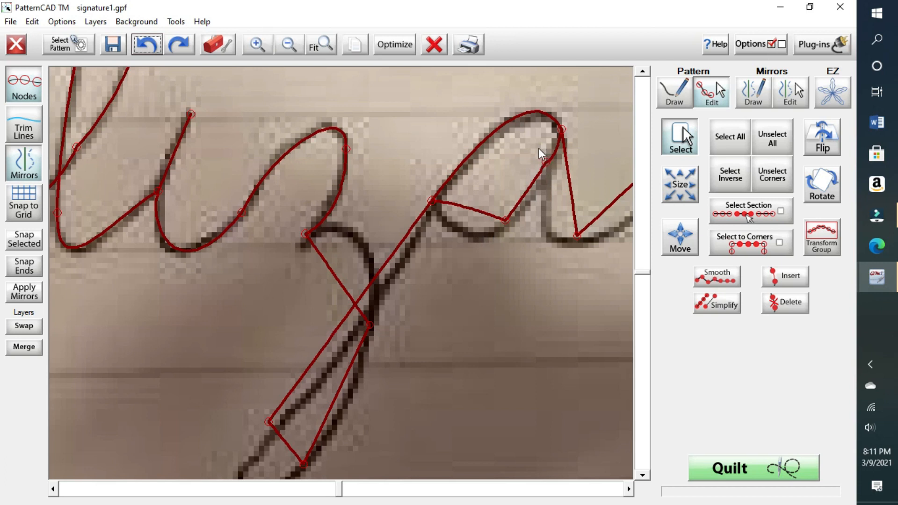
Move the node below the fifth letter's upper-right corner onto the handwriting and bend the letter's lower segments to follow its bowl
left_click(546, 163)
left_click(547, 164)
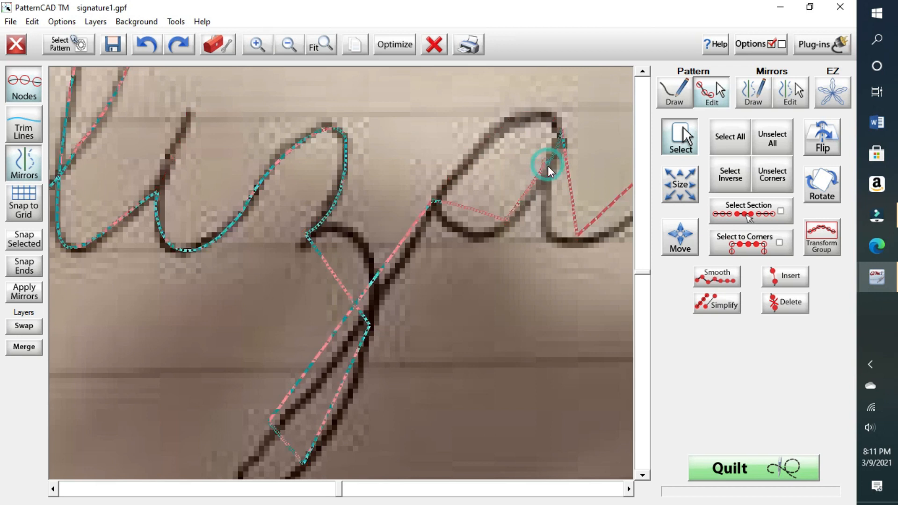
left_click_drag(549, 168, 549, 170)
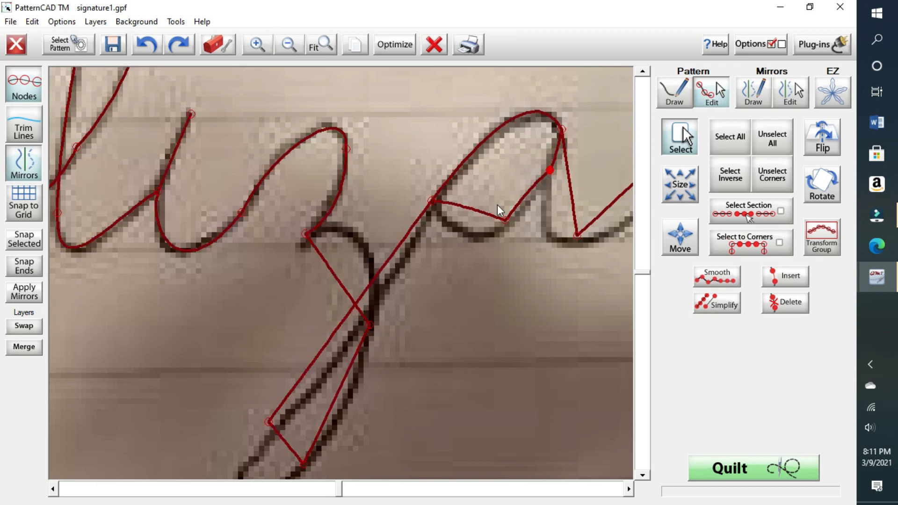
left_click_drag(515, 206, 523, 217)
left_click_drag(440, 198, 444, 242)
left_click_drag(479, 215, 484, 245)
Reverse the signature line's stitching direction in the pattern optimization and accept it
left_click(629, 489)
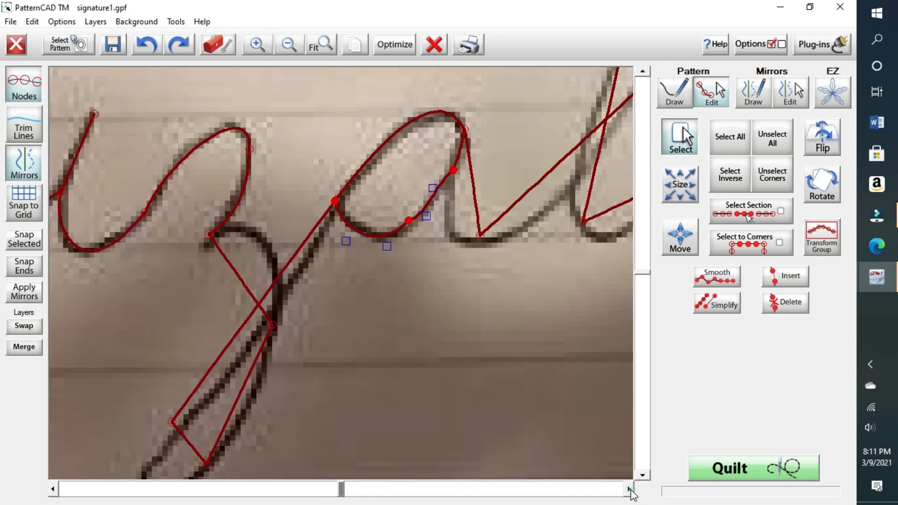
left_click(630, 490)
left_click(629, 489)
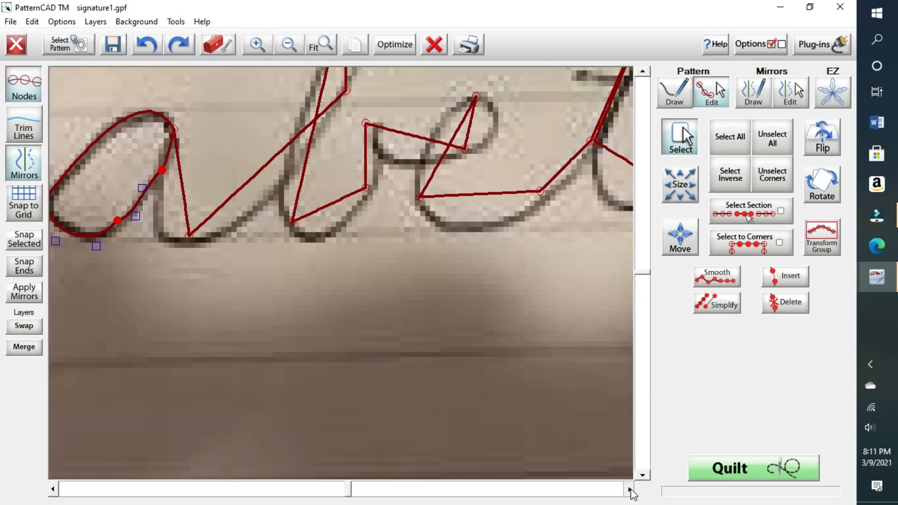
left_click(629, 489)
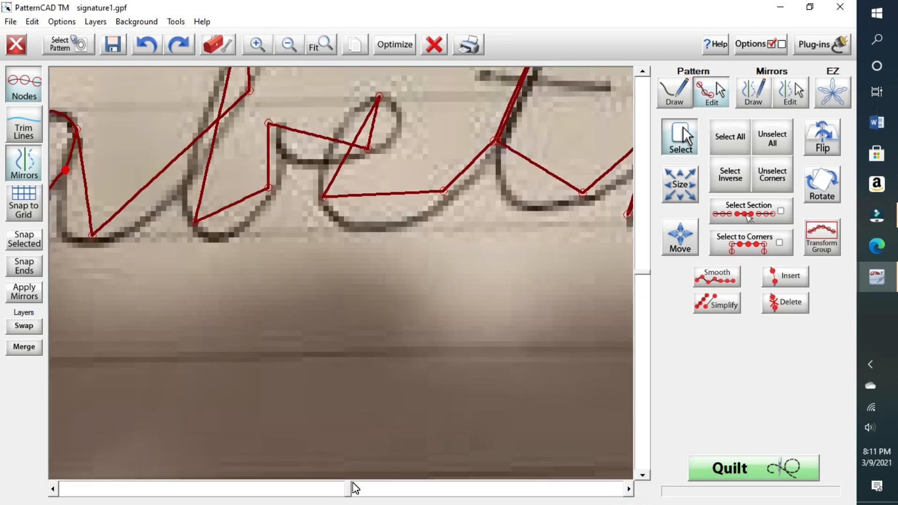
left_click_drag(351, 488, 201, 472)
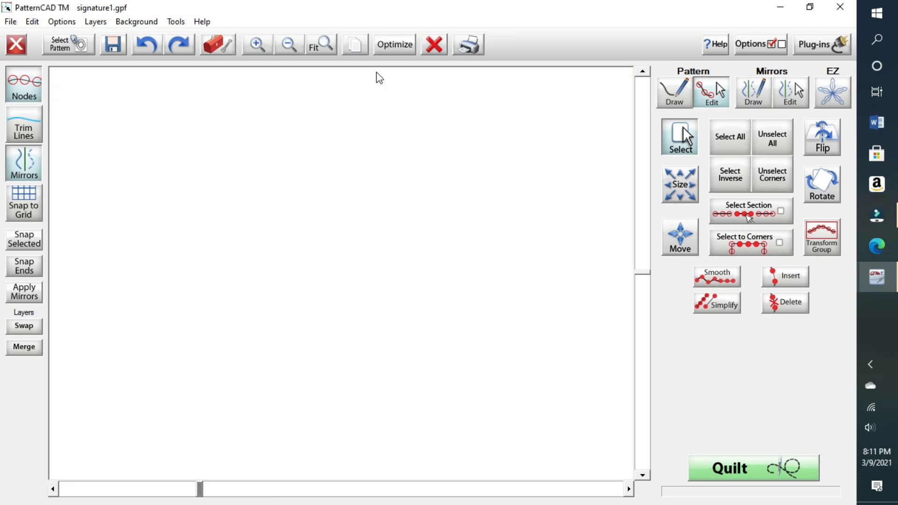
left_click(407, 52)
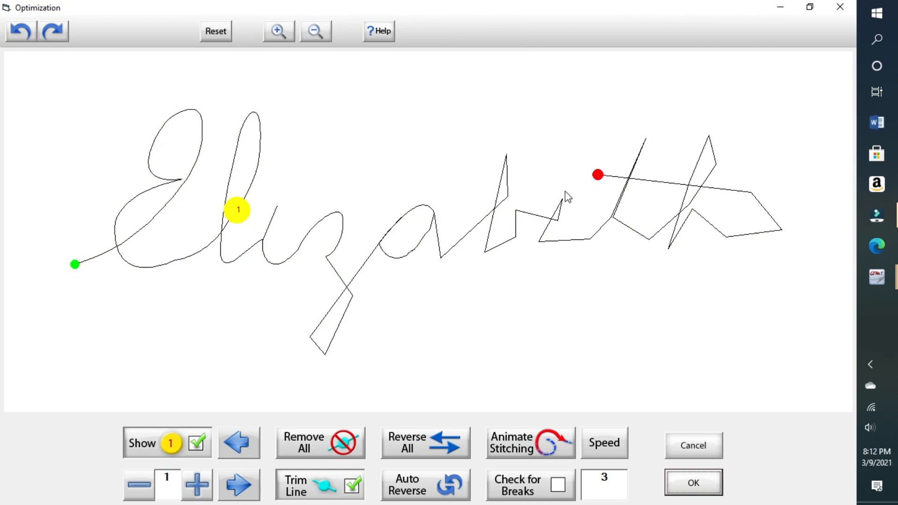
left_click(448, 245)
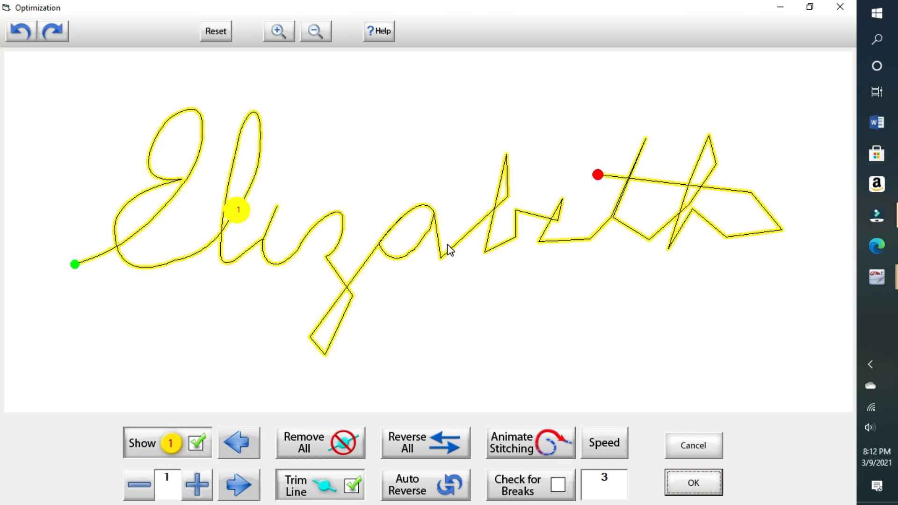
left_click(334, 270)
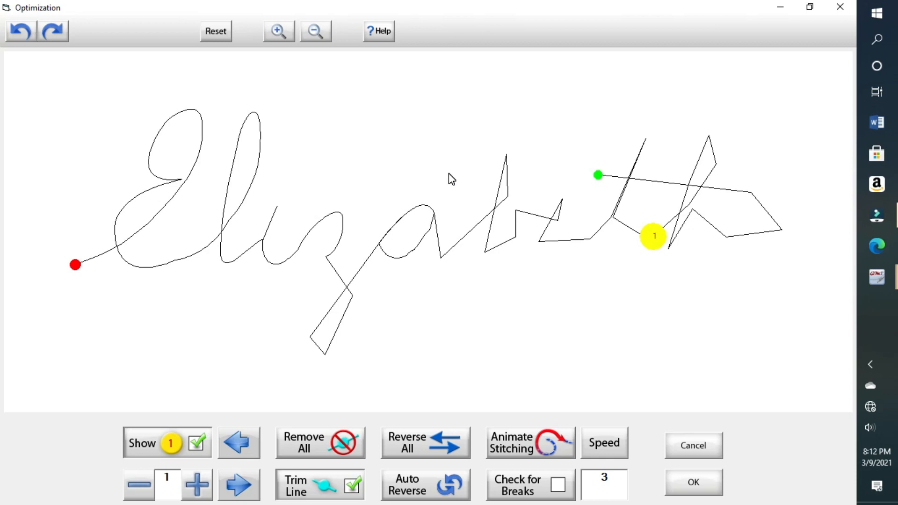
left_click(698, 484)
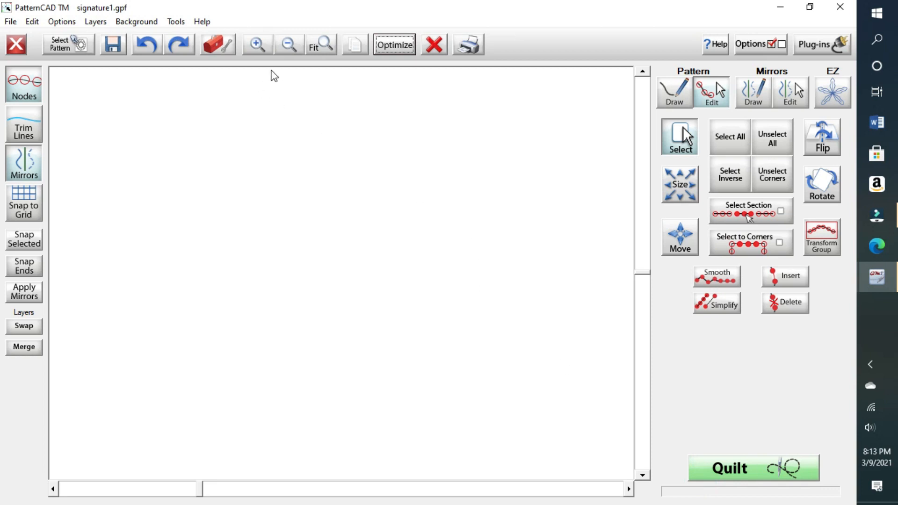
Locate the signature on the canvas, select all its nodes, and bring the fifth and sixth letters into close view
left_click(286, 44)
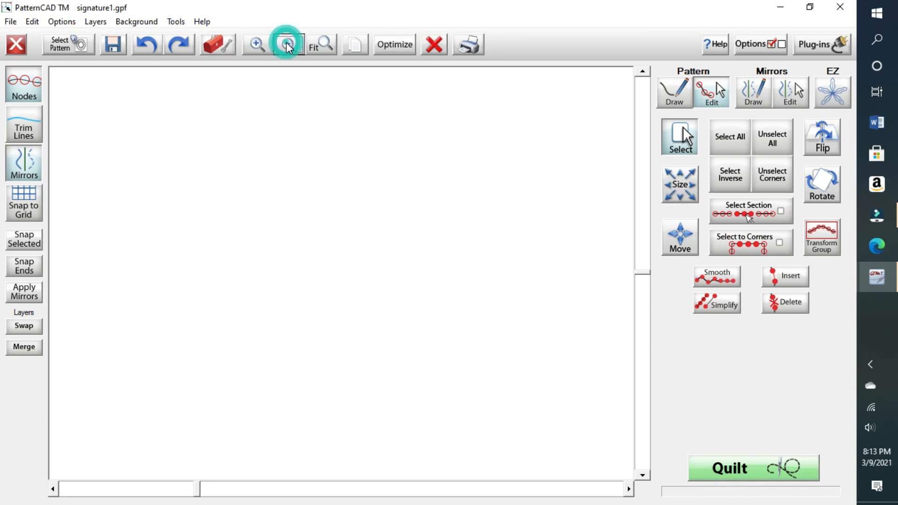
left_click(287, 43)
left_click(286, 44)
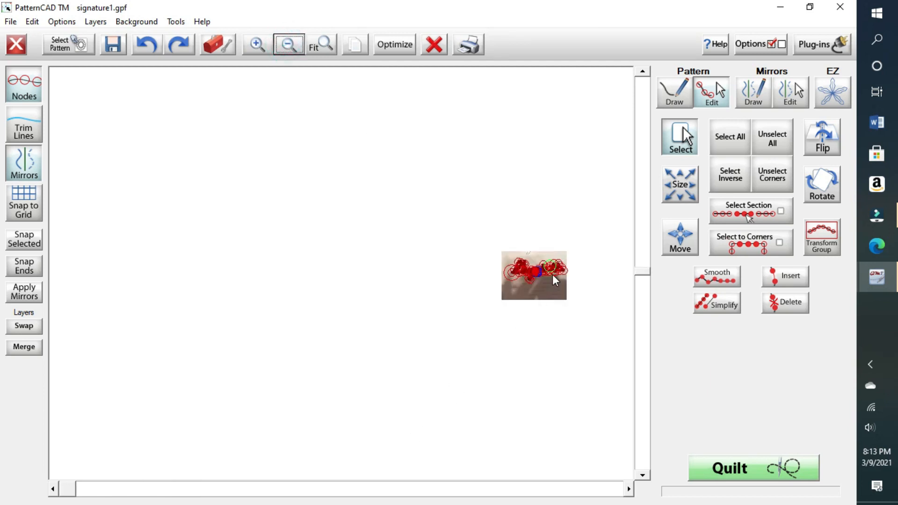
left_click(532, 291)
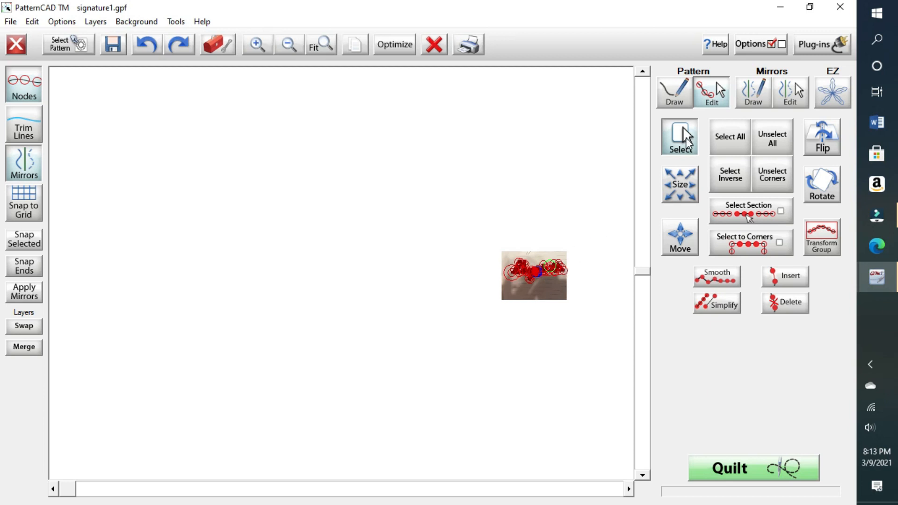
left_click(772, 137)
left_click_drag(568, 248, 496, 298)
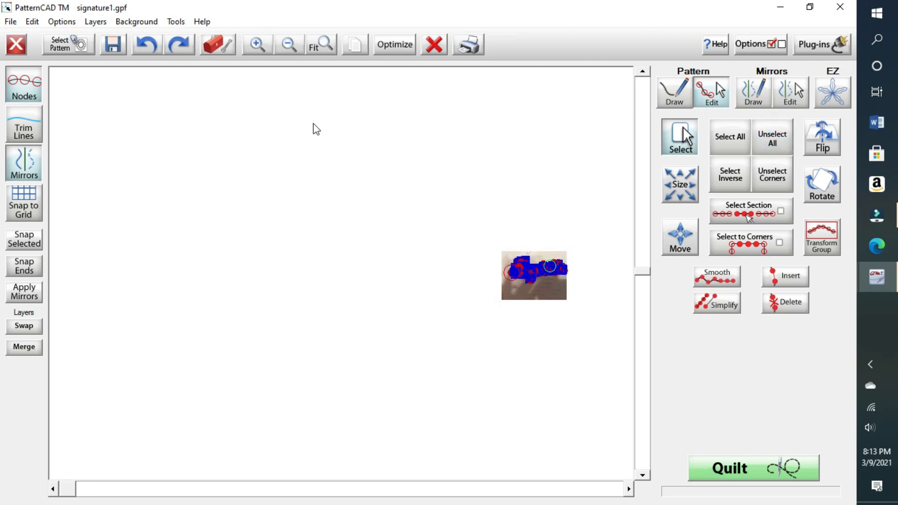
left_click(258, 45)
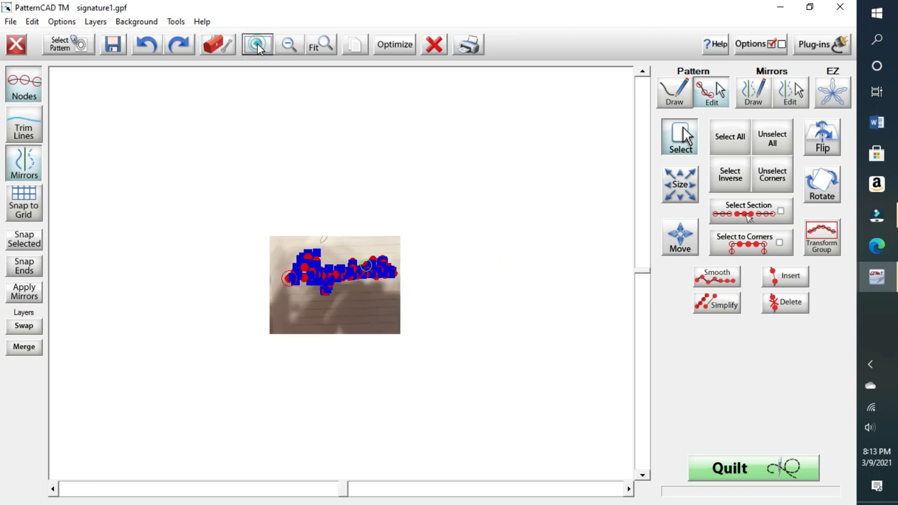
left_click(257, 45)
left_click(257, 45)
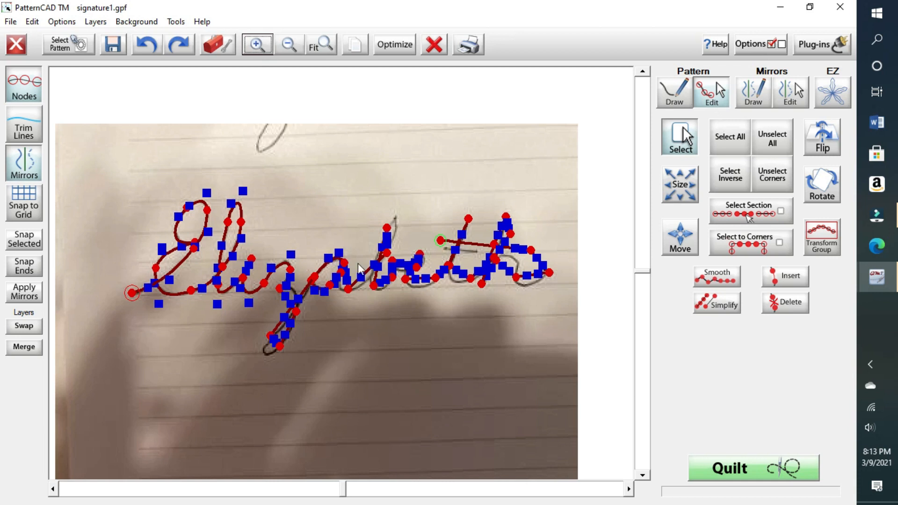
left_click(258, 45)
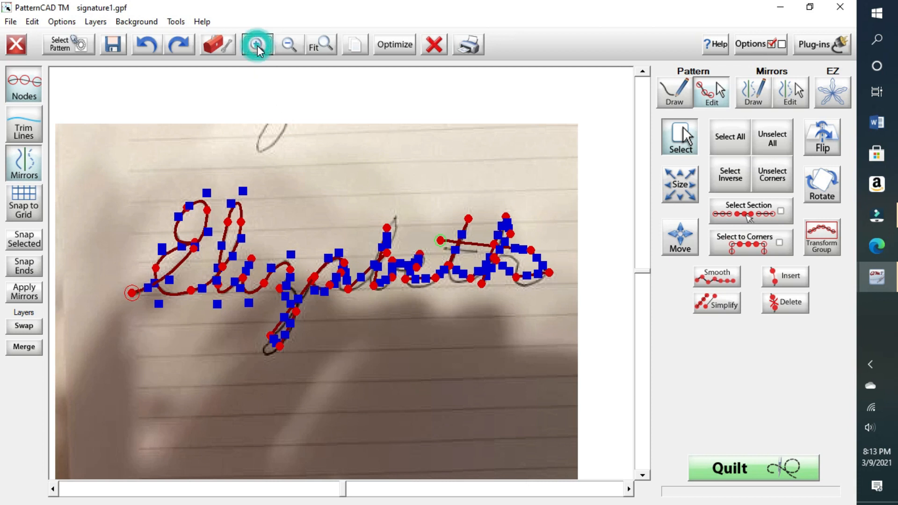
left_click(257, 45)
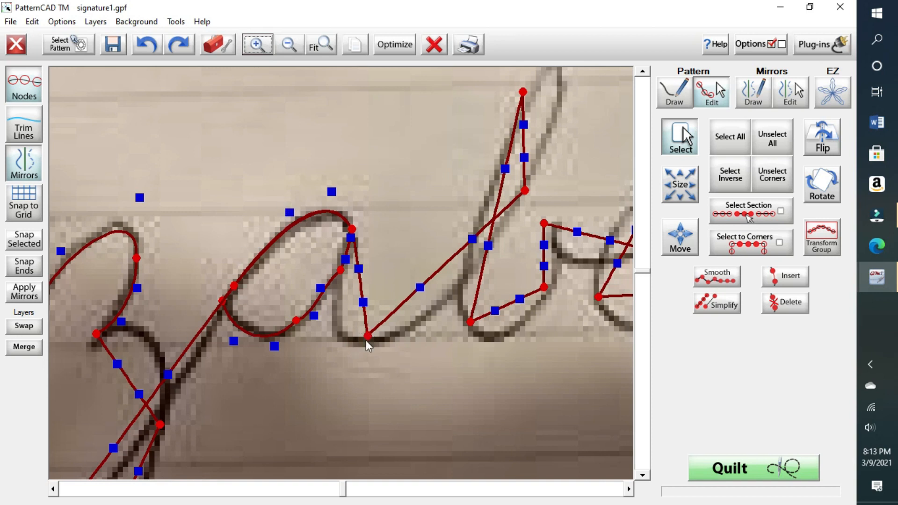
Clear the selection, select only the low node between the fifth and sixth letters, and move the start point to it
left_click(774, 144)
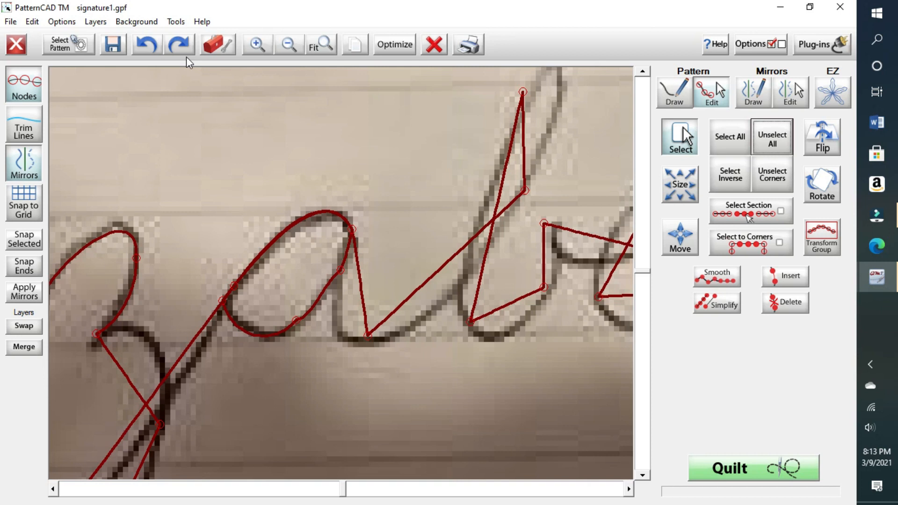
left_click_drag(380, 312, 343, 365)
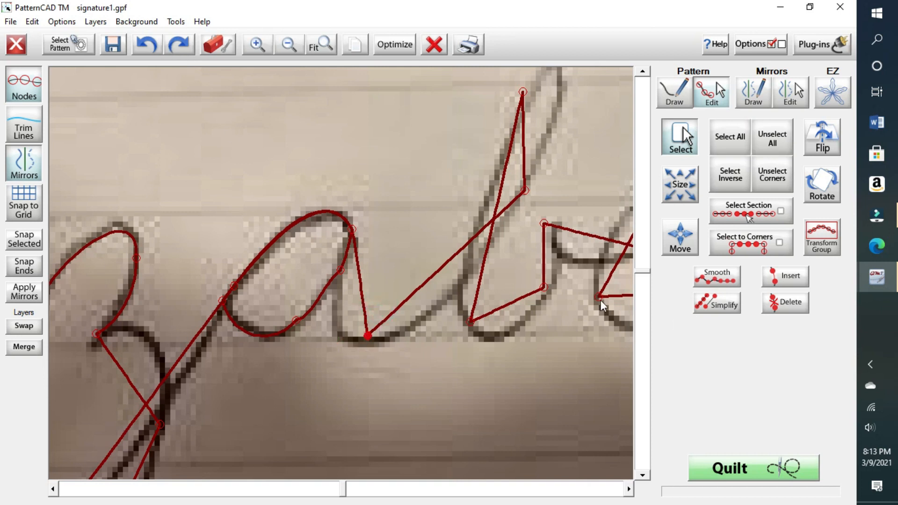
left_click(176, 22)
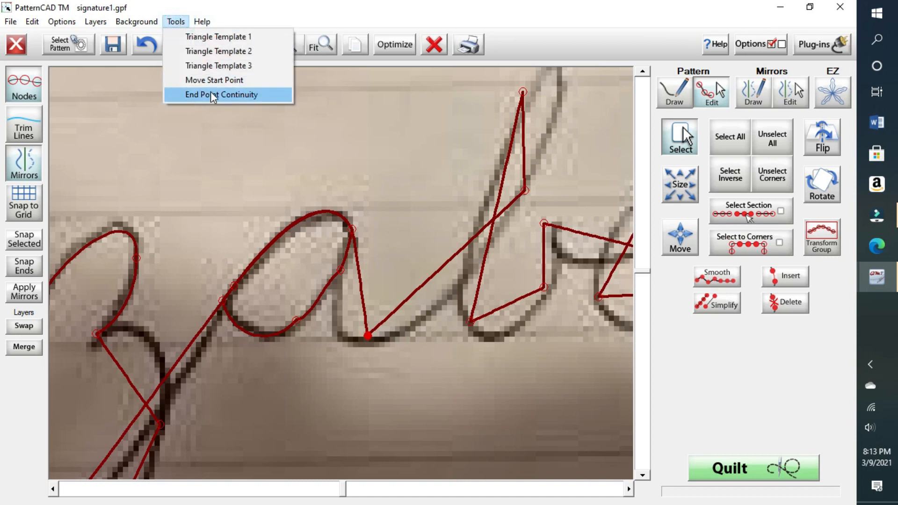
left_click(220, 80)
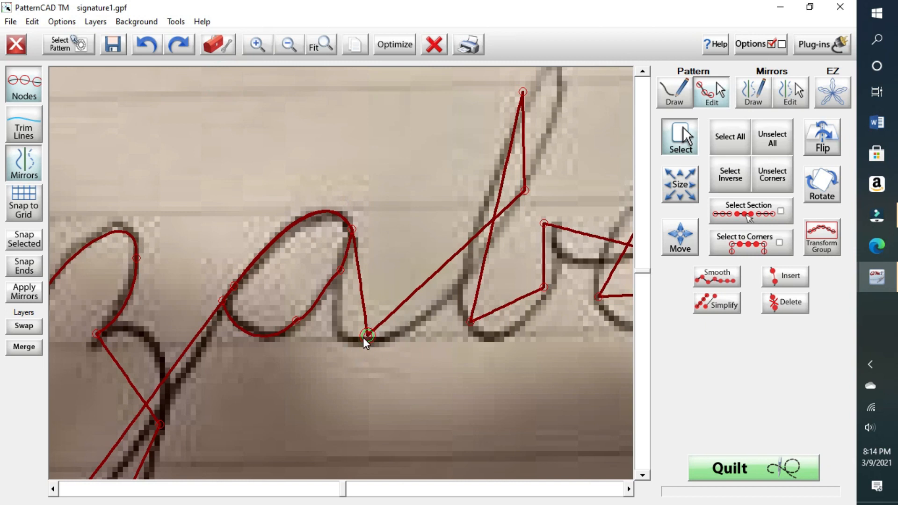
Animate the stitching in the optimization with Check for Breaks enabled, decline to remove the break, and return to the drawing
left_click(407, 49)
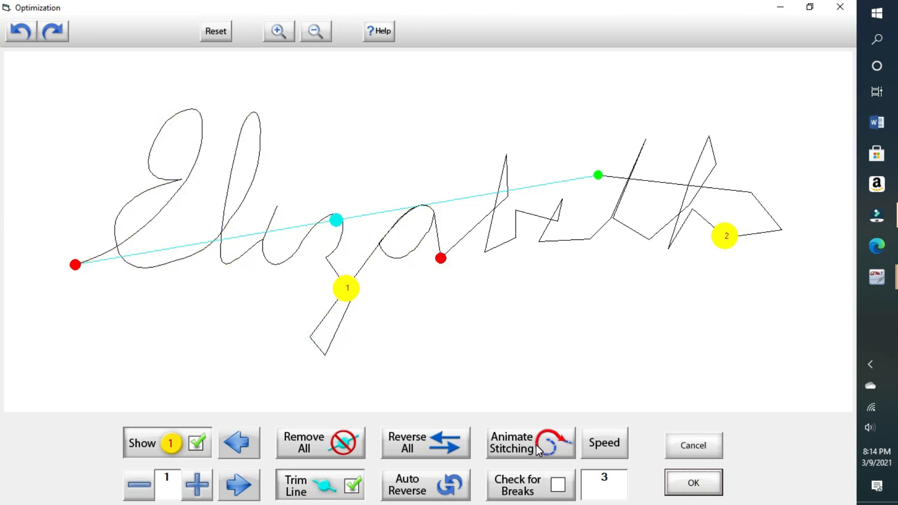
left_click(560, 485)
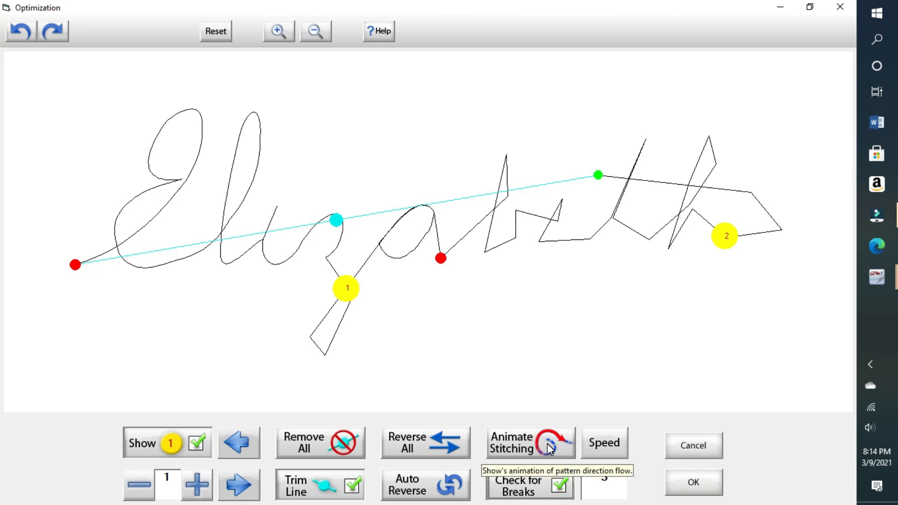
left_click(548, 444)
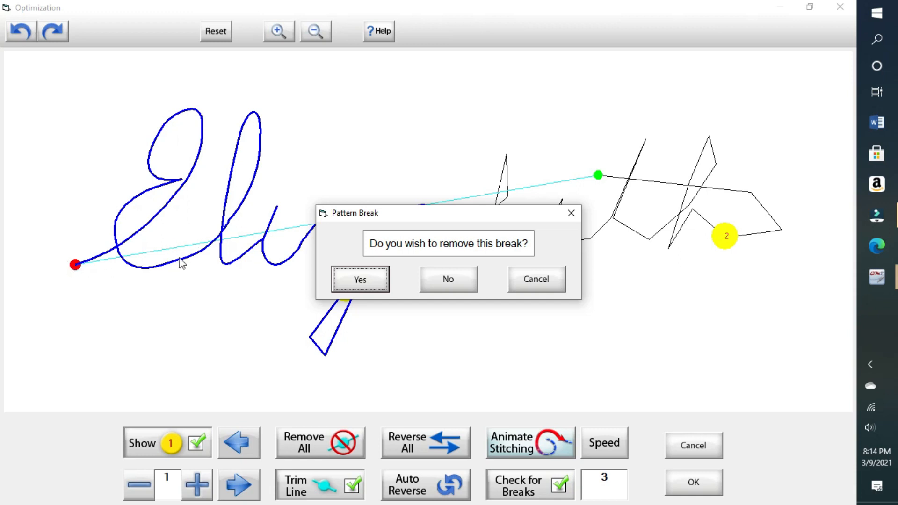
left_click(467, 282)
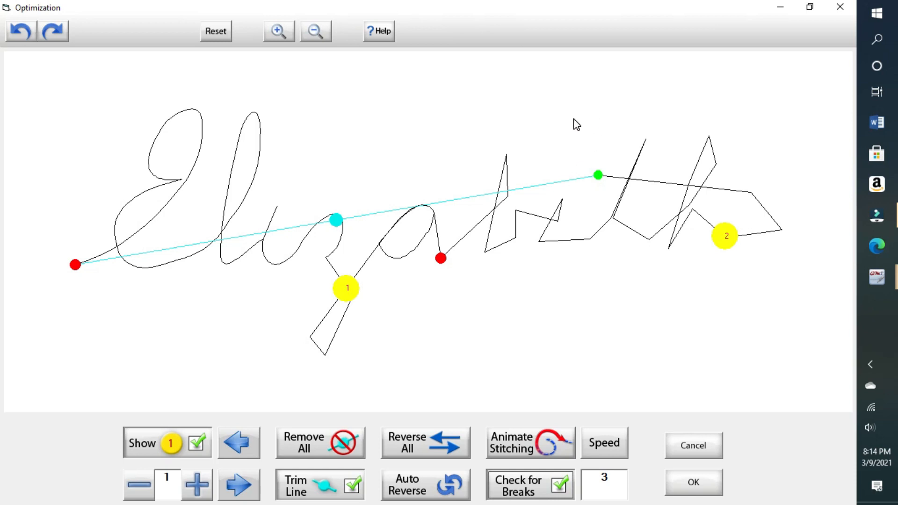
left_click(567, 242)
left_click(684, 487)
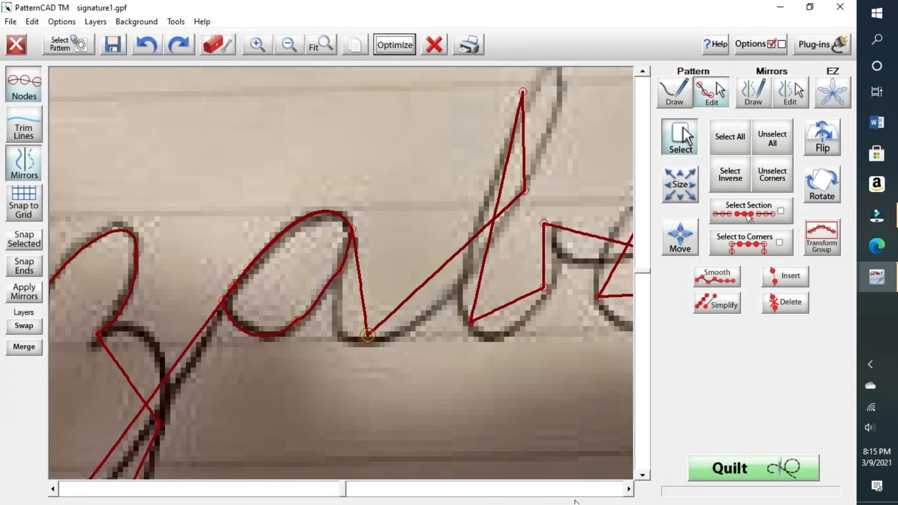
Pull apart the two line ends at the bottom of the last letter's stem and open the pattern's optimization
left_click_drag(345, 491, 355, 490)
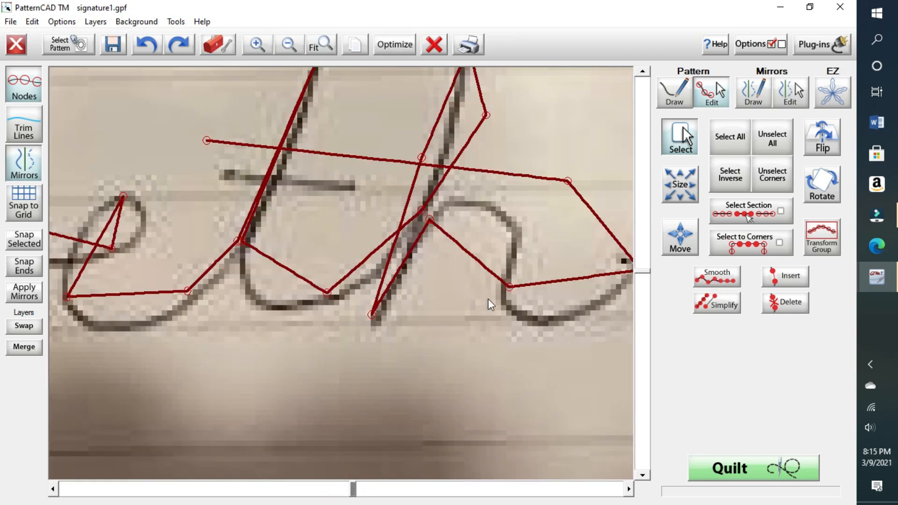
left_click(372, 317)
left_click_drag(318, 318, 322, 353)
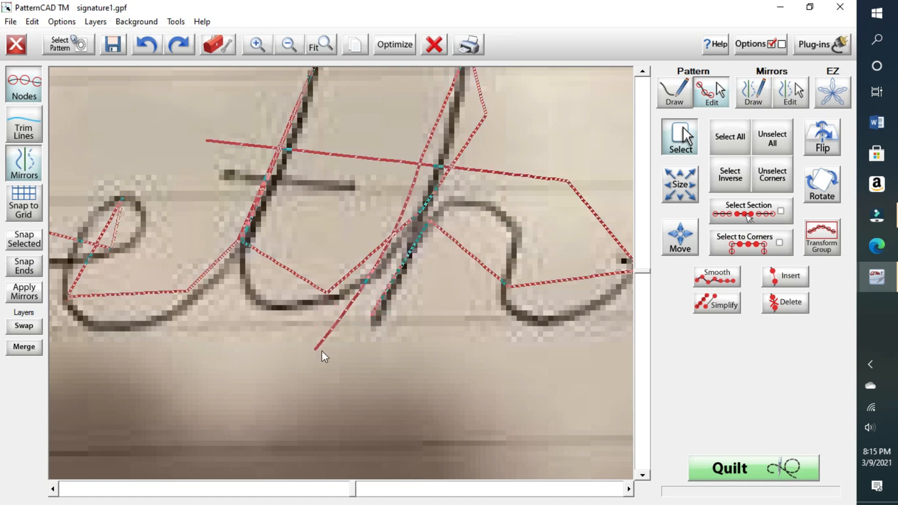
left_click_drag(377, 322, 390, 347)
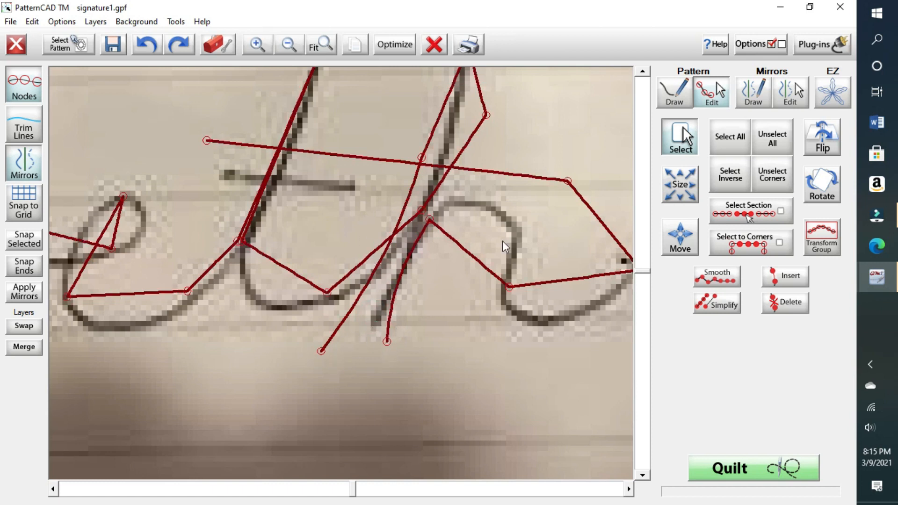
left_click(405, 49)
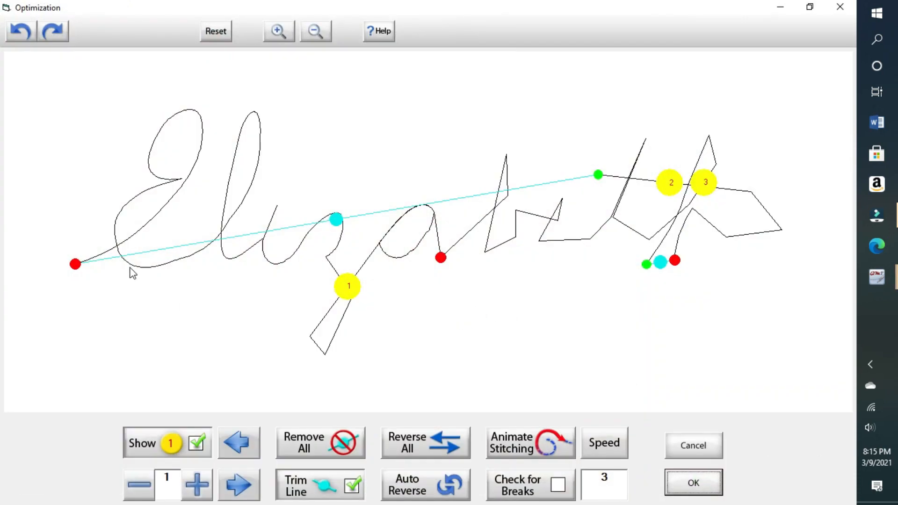
Try reversing the stitching direction of the opening section and the crossbar section, restoring the crossbar section's direction
left_click(92, 258)
left_click(774, 224)
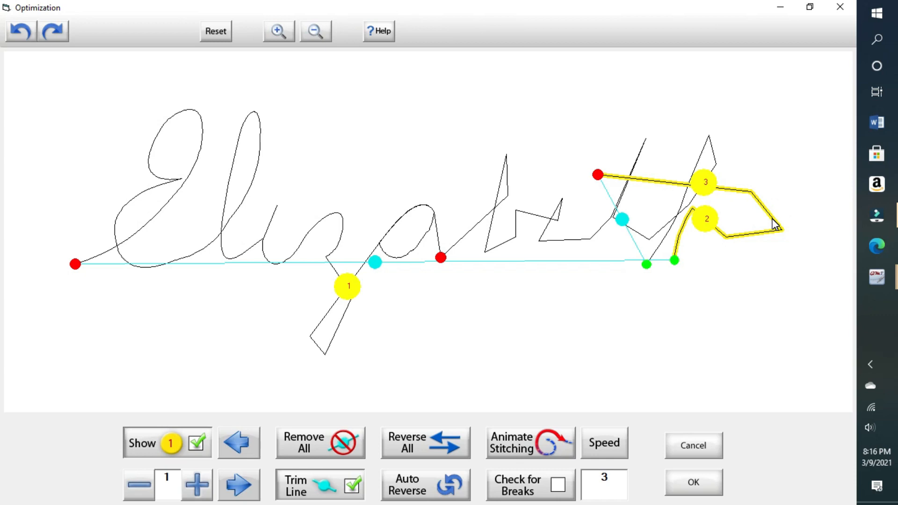
left_click(774, 223)
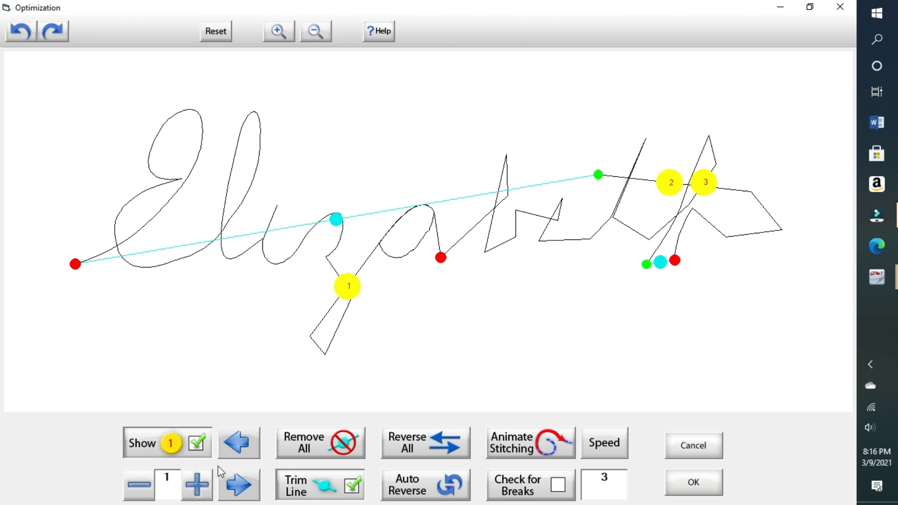
Make the crossbar section number 3 in the stitching order and reverse its stitching direction
left_click(198, 486)
left_click(198, 487)
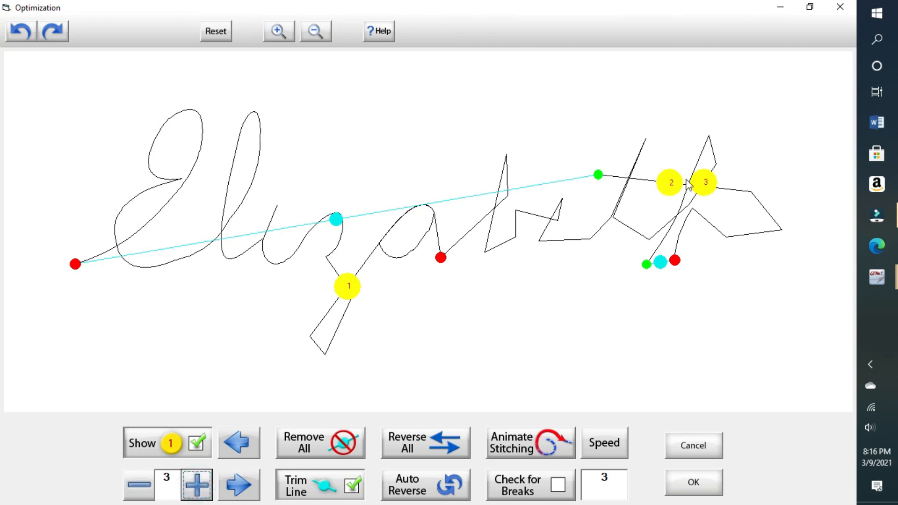
left_click(672, 186)
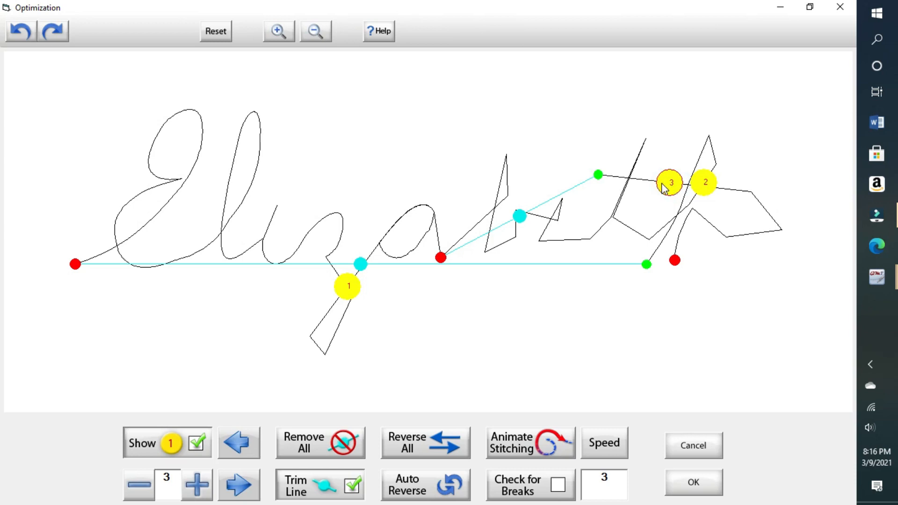
left_click(619, 180)
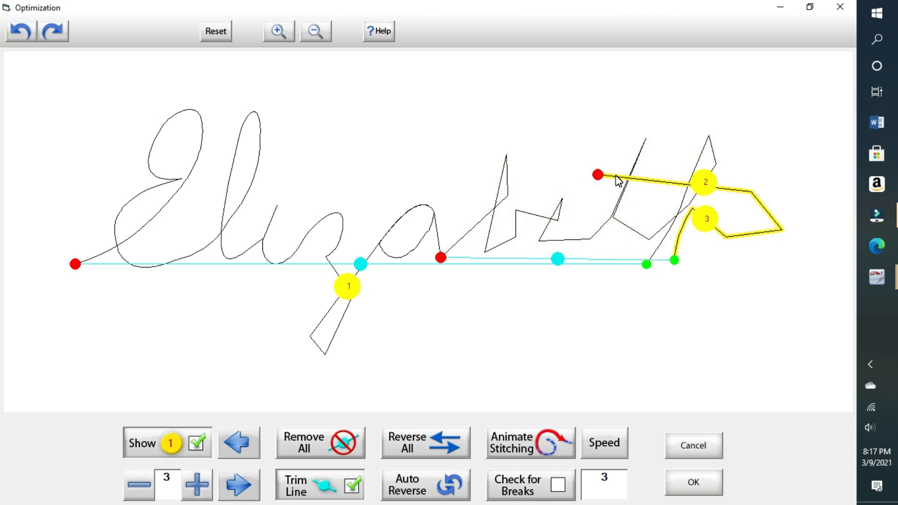
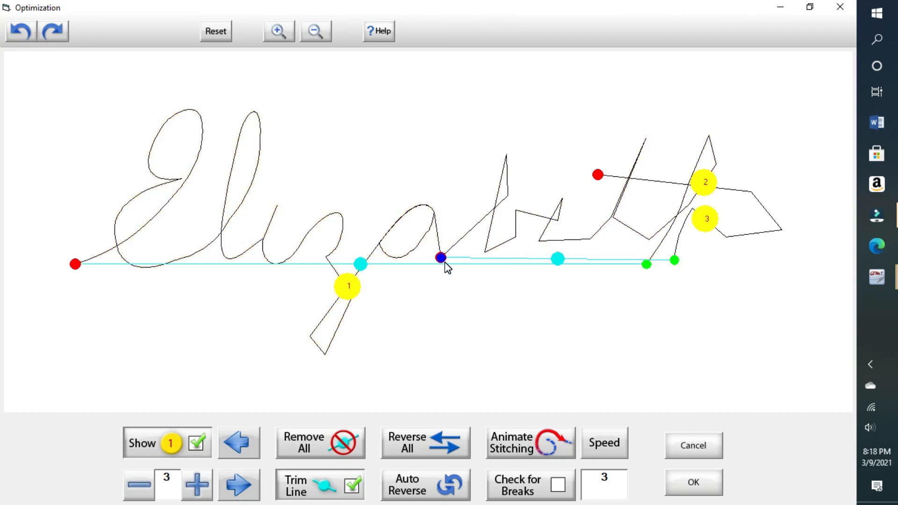
Animate the stitching with Check for Breaks enabled and cancel the check at the first break
left_click(557, 486)
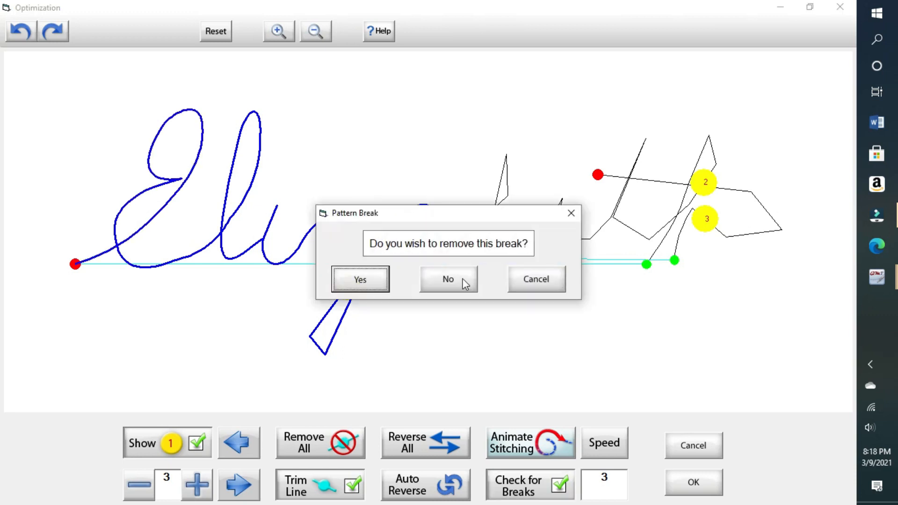
left_click(540, 281)
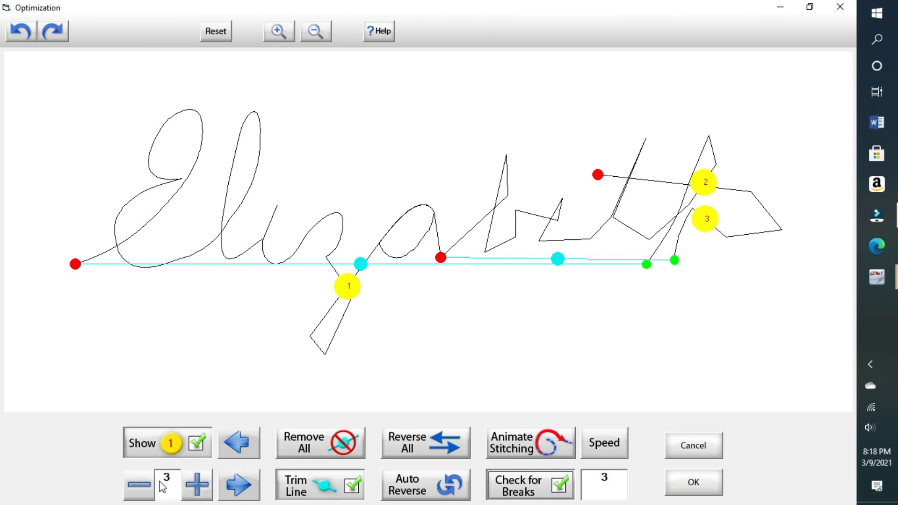
Try to move the first section to another place in the stitching order, undo that, and accept the optimization
left_click(353, 291)
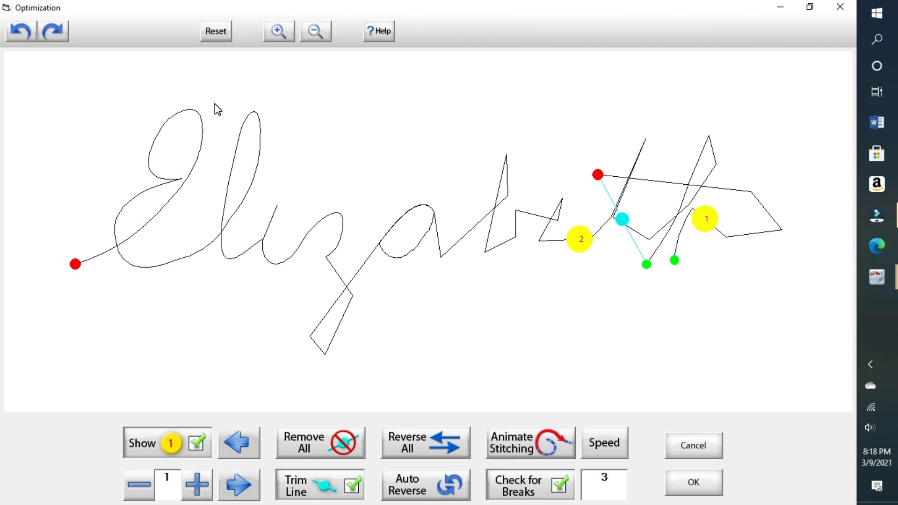
left_click(25, 35)
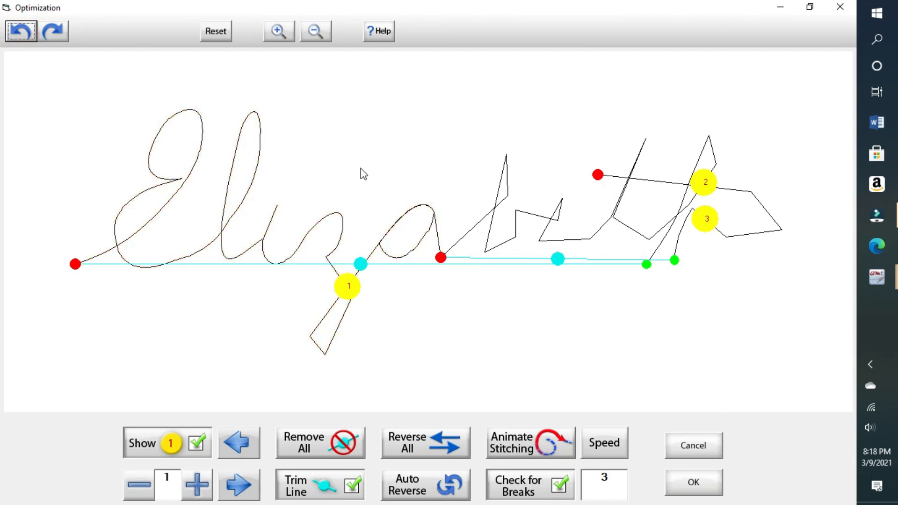
left_click(693, 483)
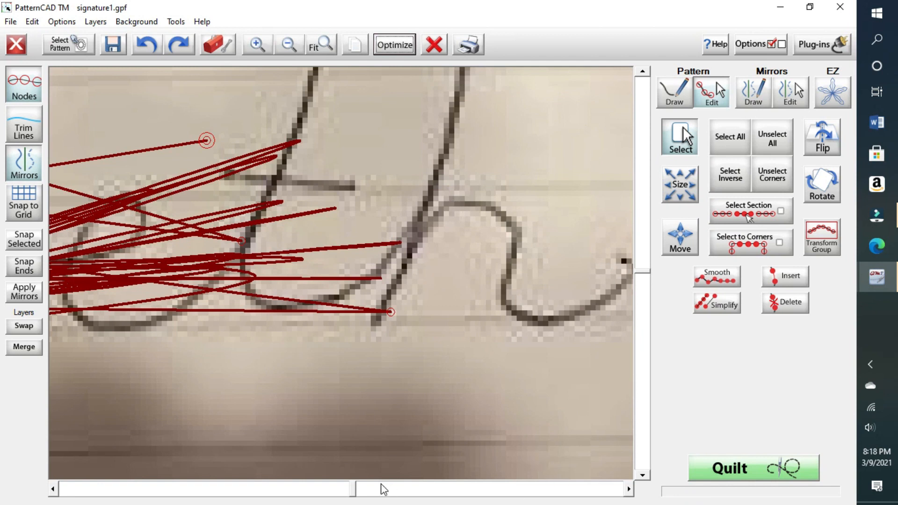
Inspect the traced lines of the first letters in the drawing and undo the accepted optimization
left_click_drag(356, 492, 247, 488)
left_click(238, 487)
left_click(630, 489)
left_click_drag(629, 489, 630, 489)
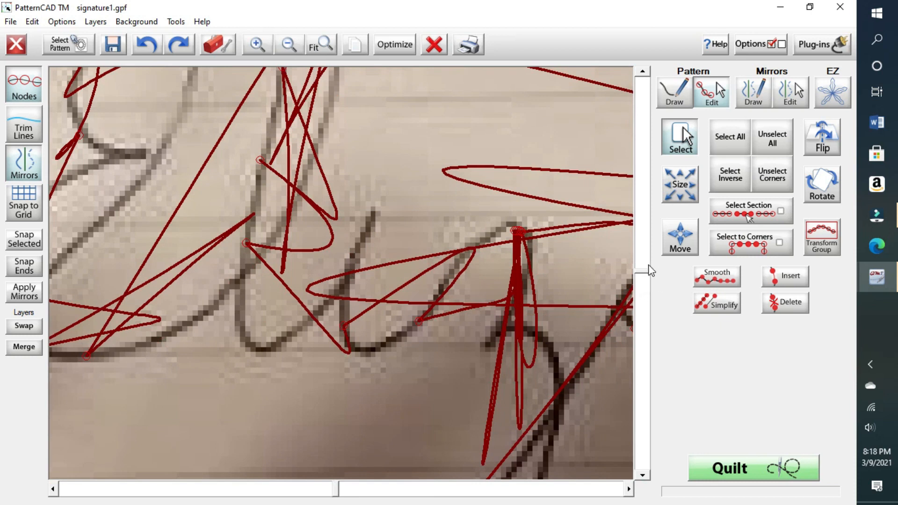
left_click_drag(641, 75, 641, 74)
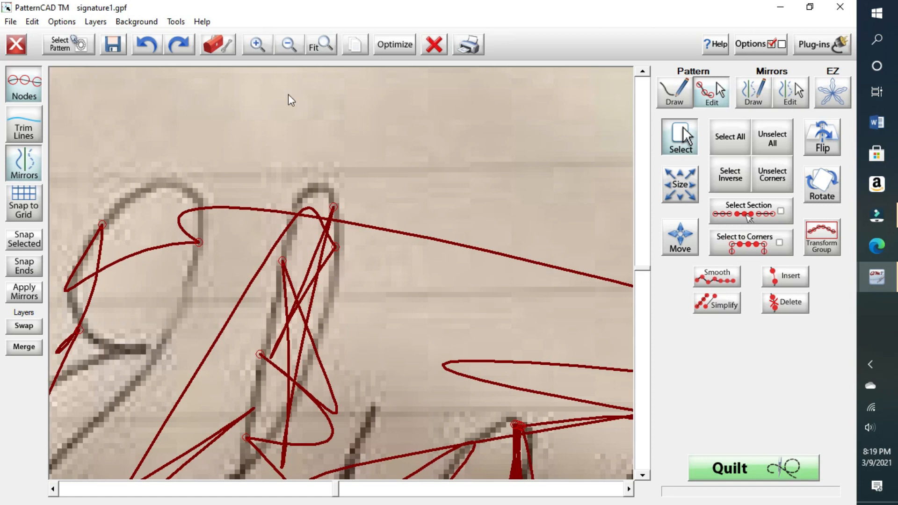
left_click(149, 47)
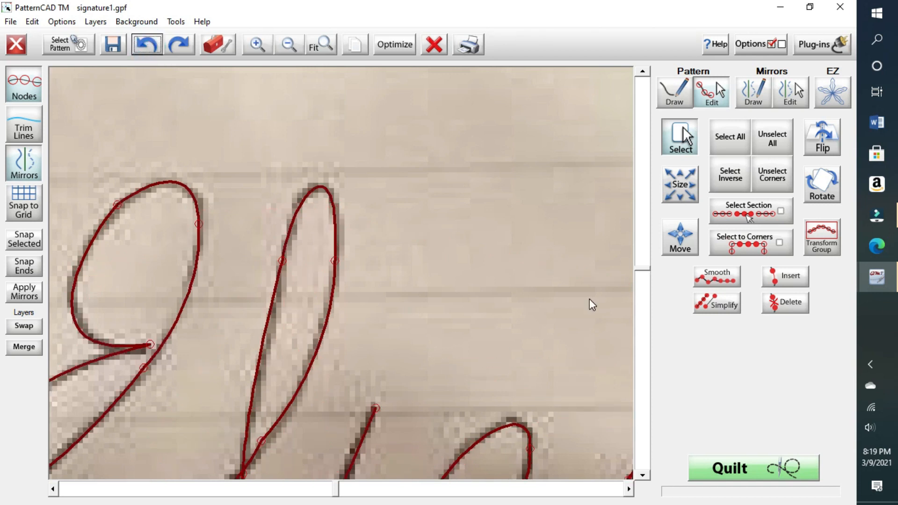
Locate the signature on the canvas, select the nodes of its last letters, bring them into close view, and clear the selection
left_click_drag(643, 276, 588, 246)
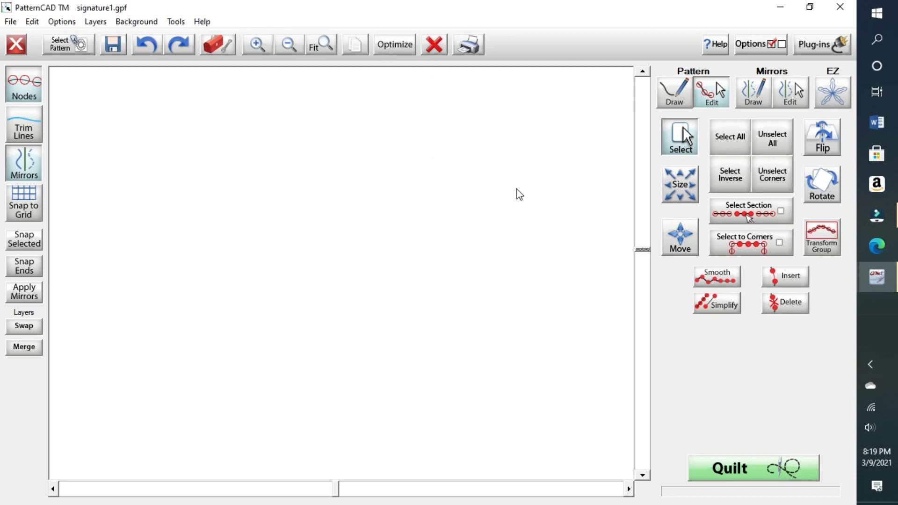
left_click(290, 46)
left_click(290, 46)
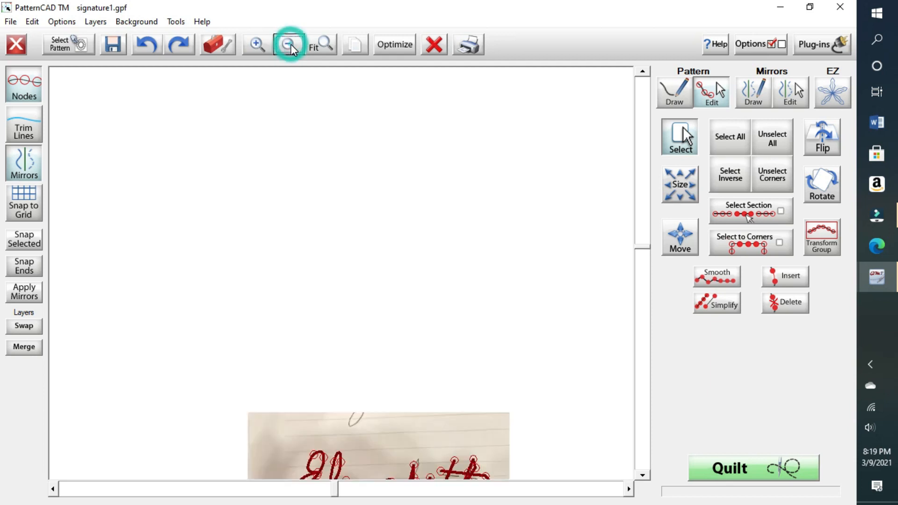
left_click(643, 476)
left_click(642, 476)
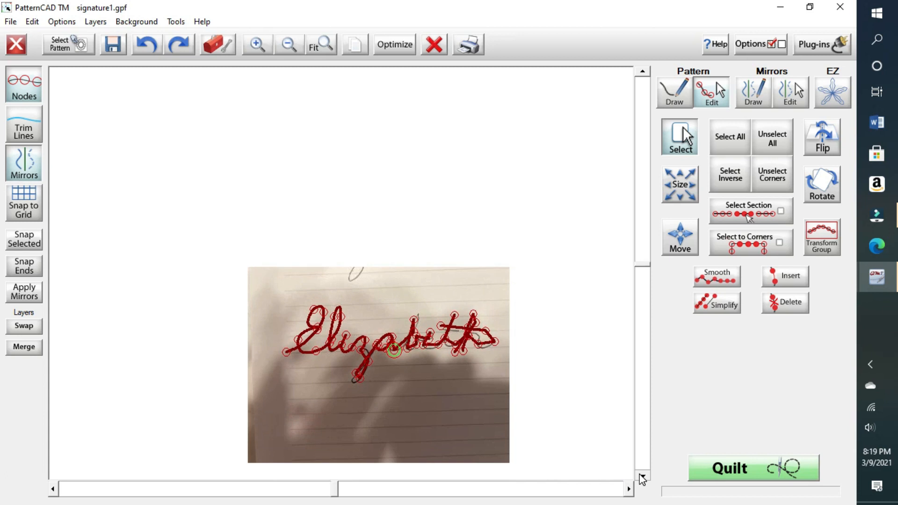
left_click(643, 475)
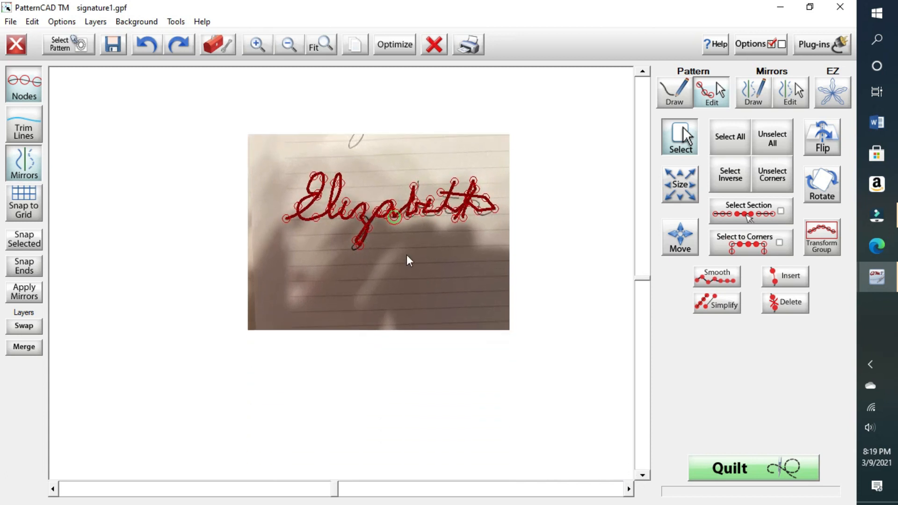
left_click_drag(422, 156, 509, 243)
left_click(258, 46)
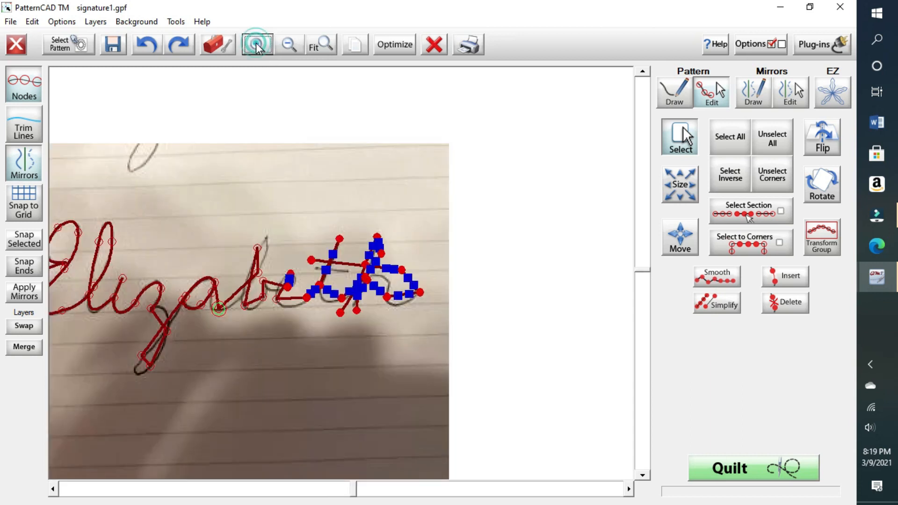
left_click(259, 46)
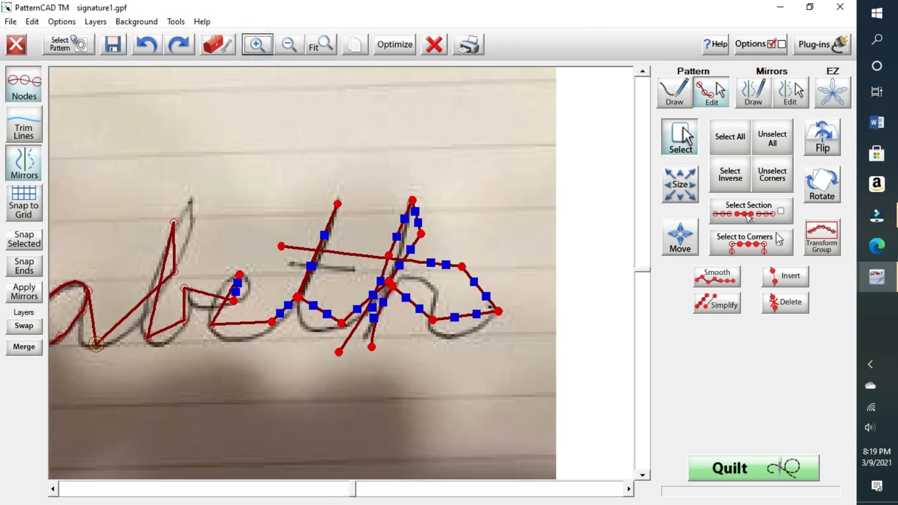
left_click(773, 140)
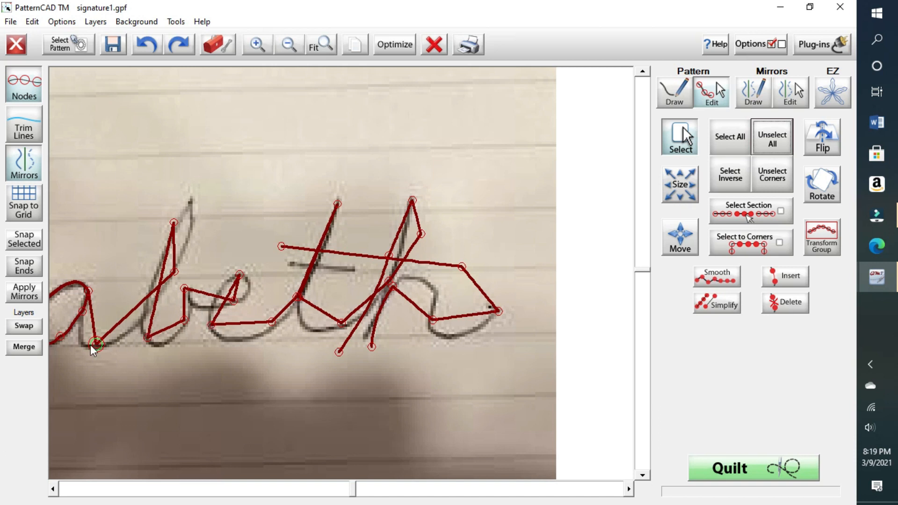
Pull apart the two line ends at the low node between the fifth and sixth letters and open the pattern's optimization
left_click_drag(98, 346, 116, 377)
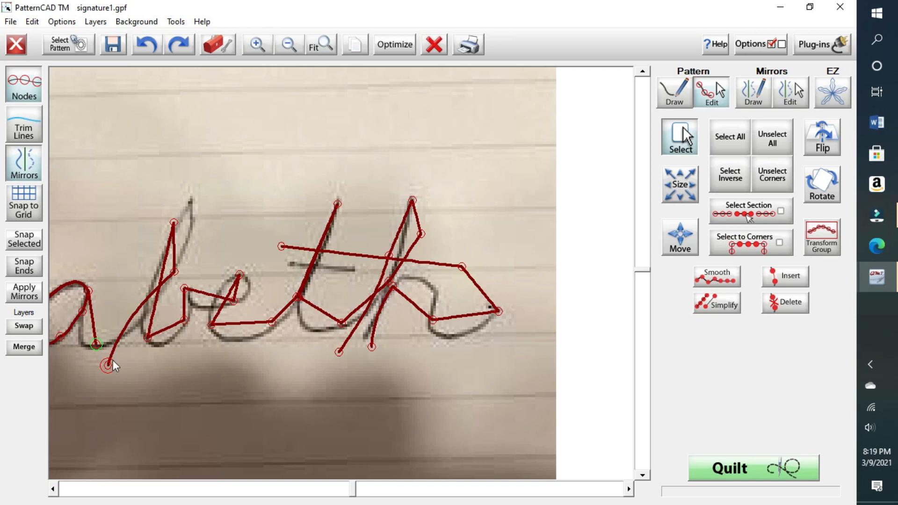
left_click(172, 386)
left_click(396, 46)
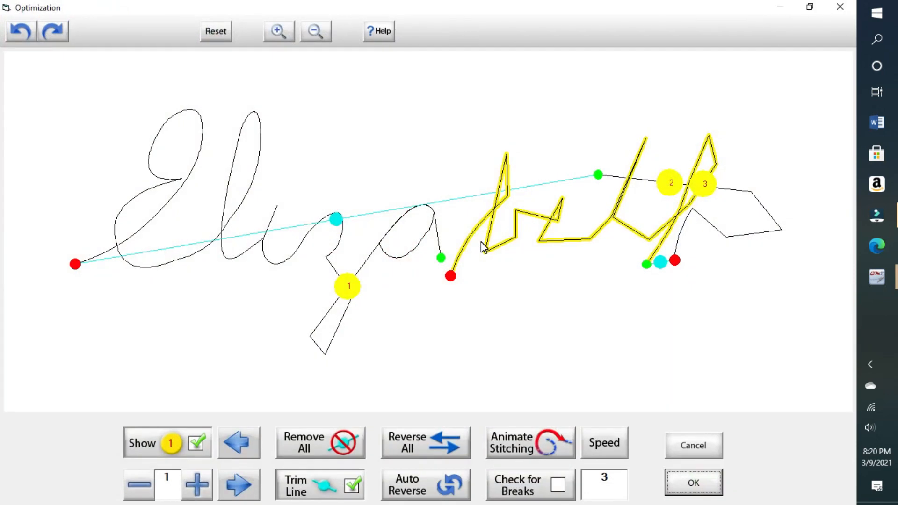
Make the section with the first five letters number 3 in the stitching order and reverse its stitching direction
left_click(441, 258)
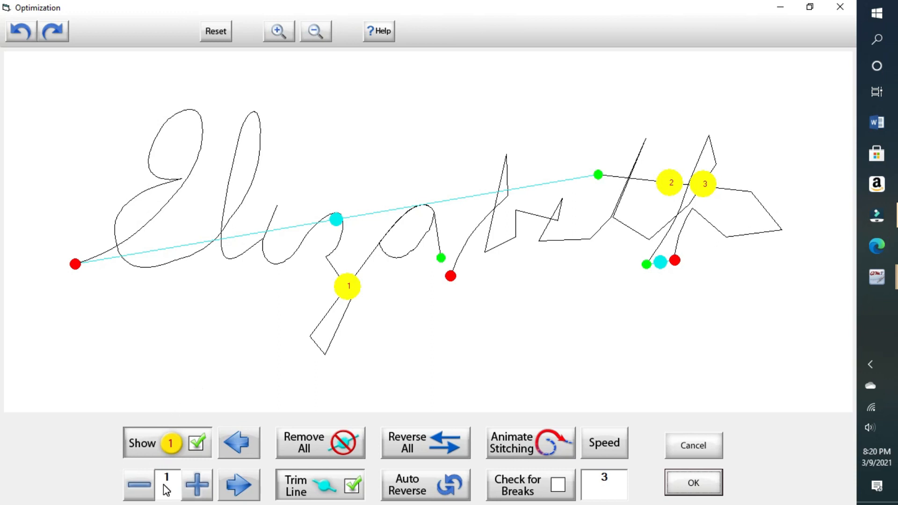
left_click(198, 486)
left_click(200, 487)
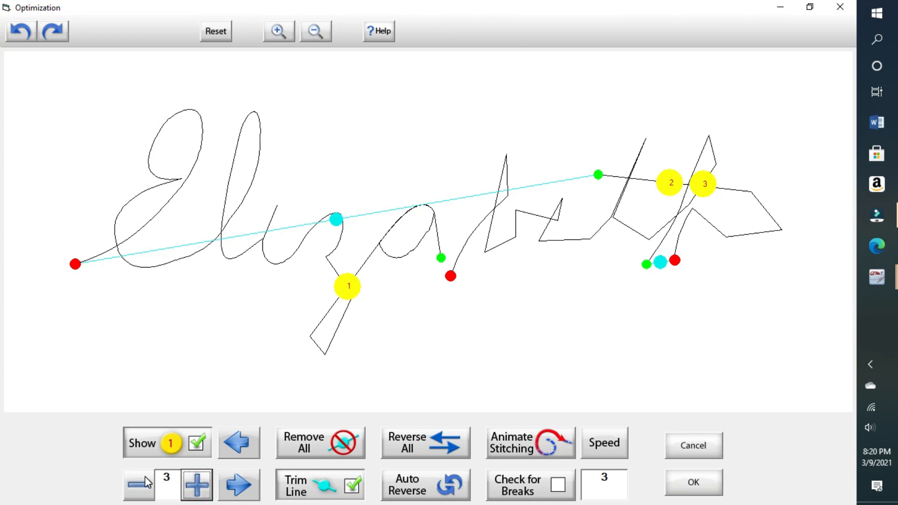
left_click(352, 290)
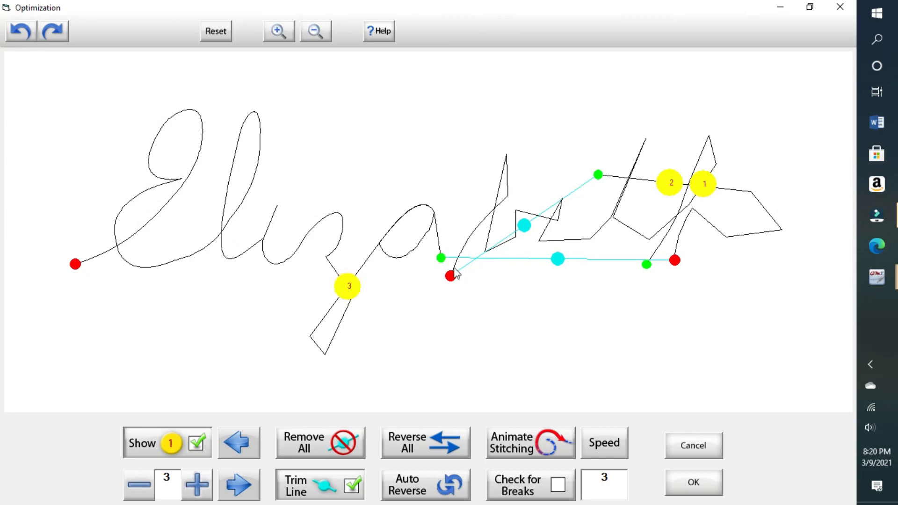
left_click(377, 248)
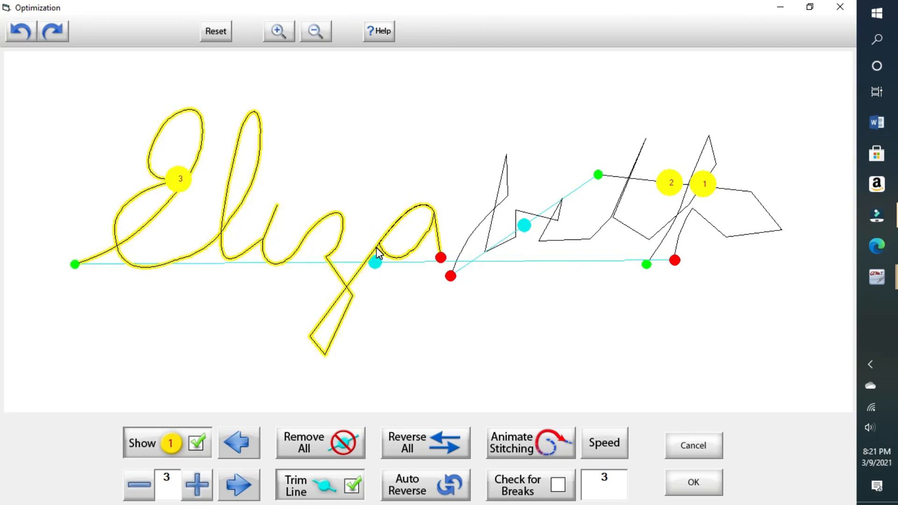
Check the animated stitching for breaks, keep both breaks, leave the first and last points unconnected, and accept the optimization
left_click(558, 484)
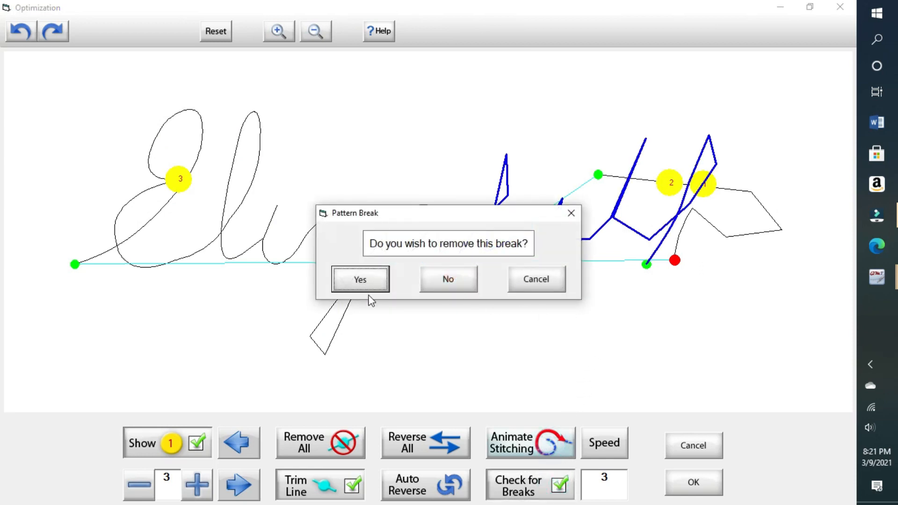
left_click(448, 282)
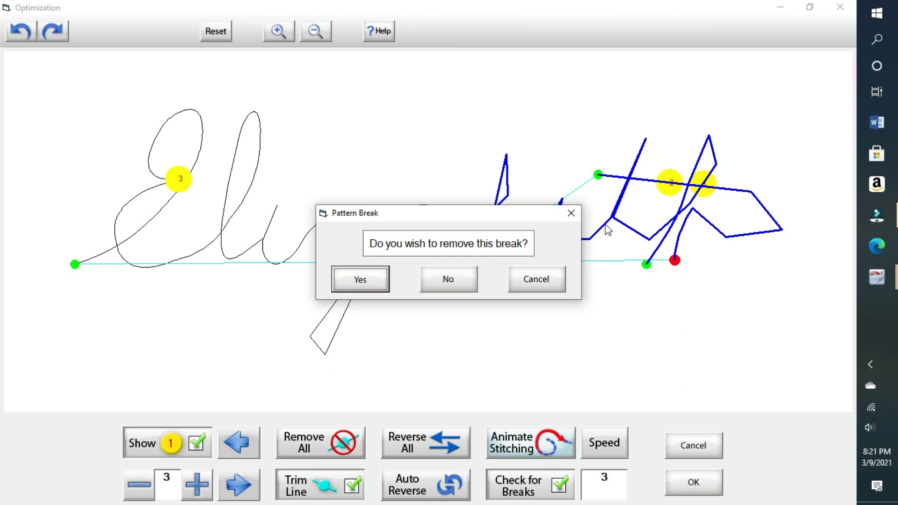
left_click(456, 283)
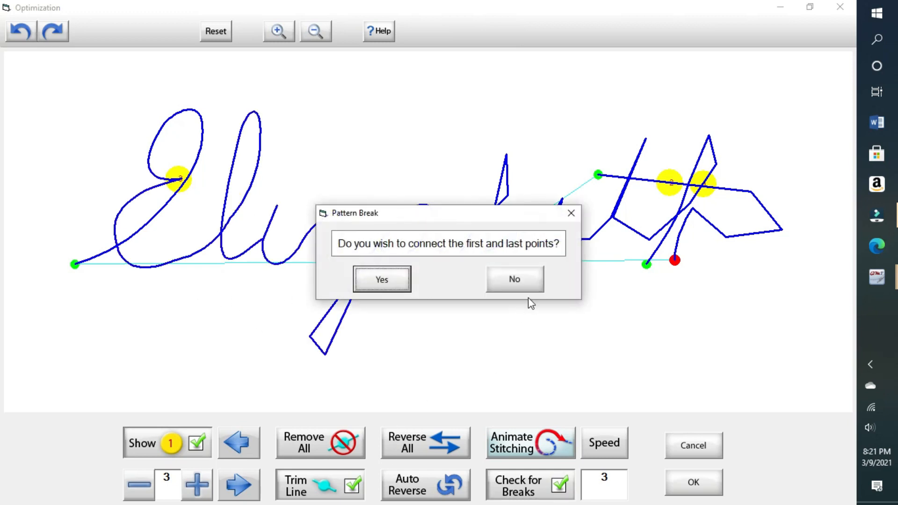
left_click(527, 283)
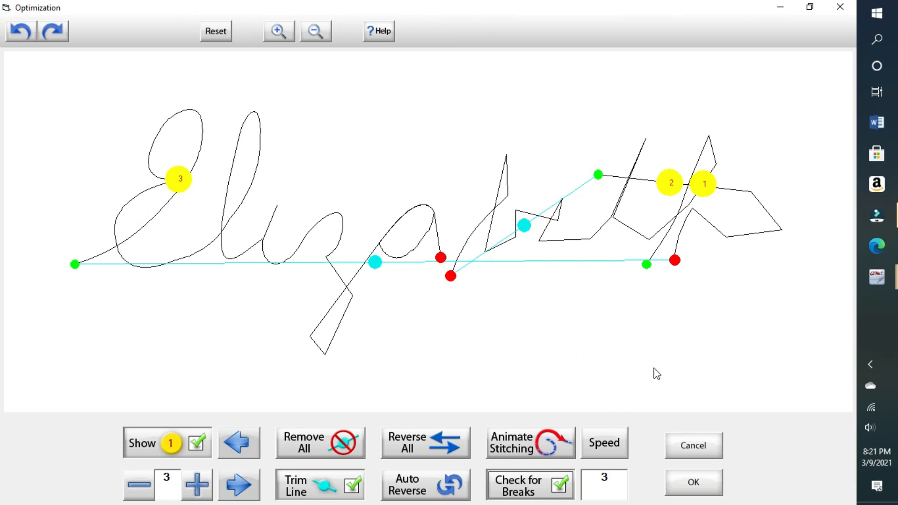
left_click(706, 487)
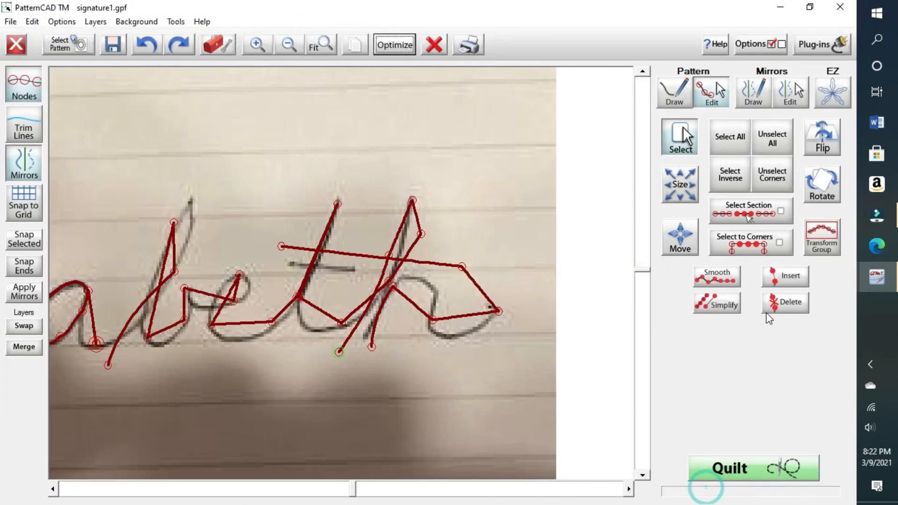
left_click(871, 365)
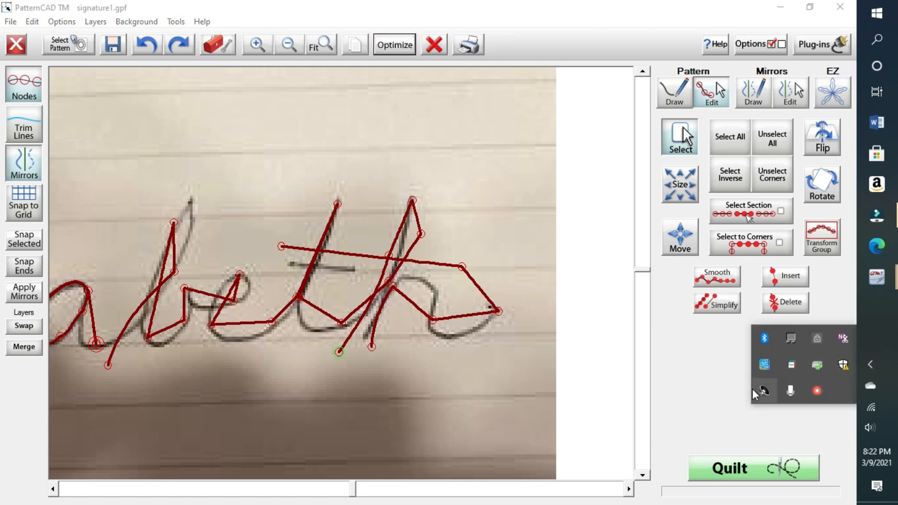